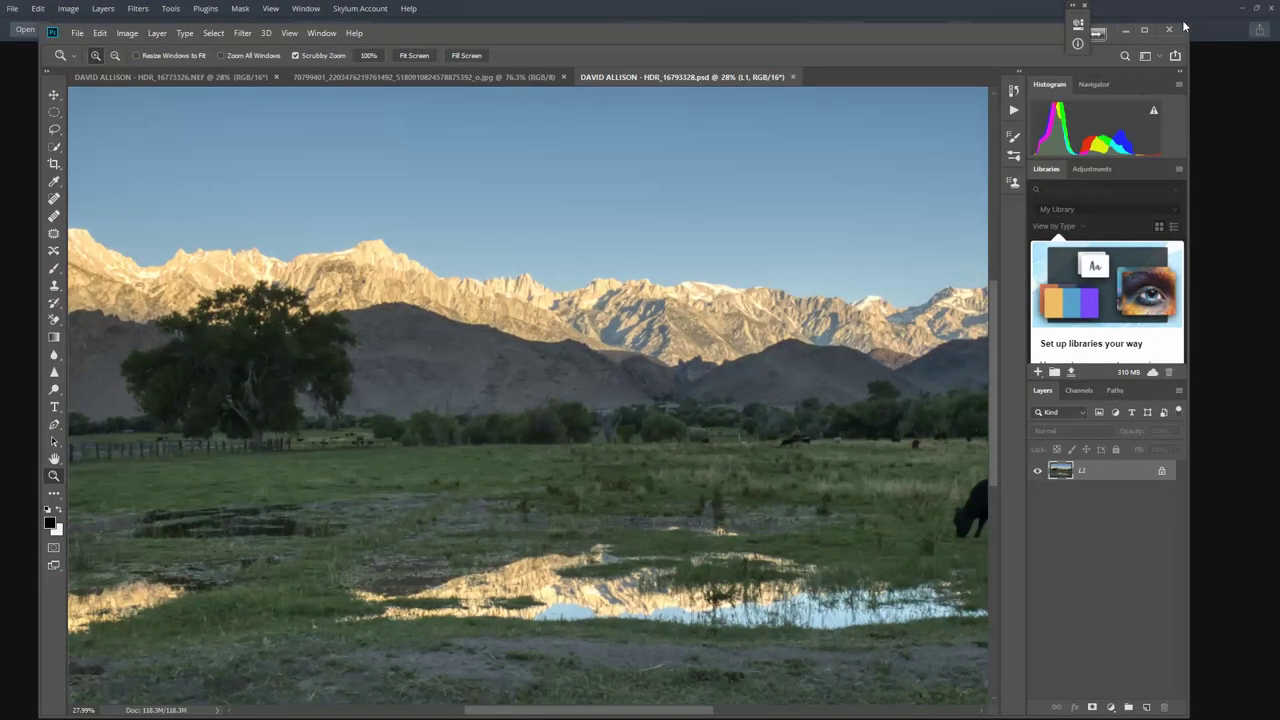
Enlarge the Photoshop window to nearly fill the screen and nudge it slightly left.
drag(1186, 20, 1254, 3)
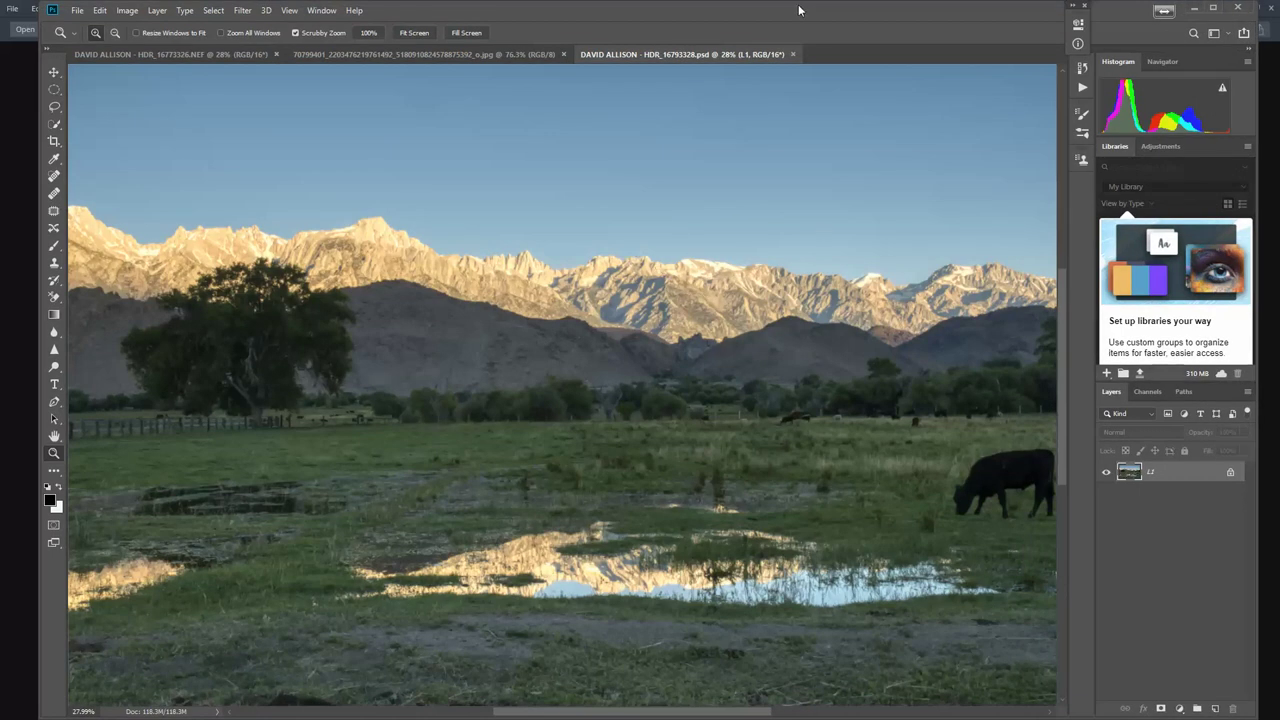
drag(798, 4, 788, 4)
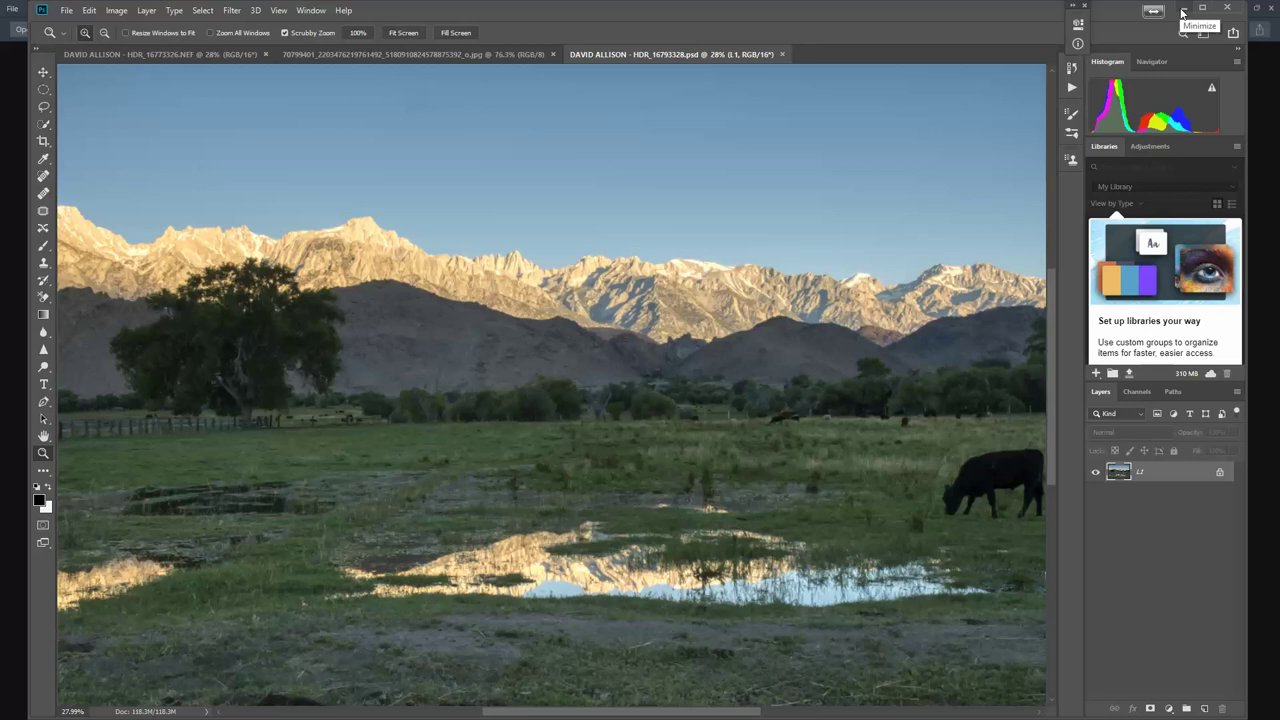
click(66, 10)
Open the three bracketed HDR .NEF files together in Camera Raw.
click(84, 39)
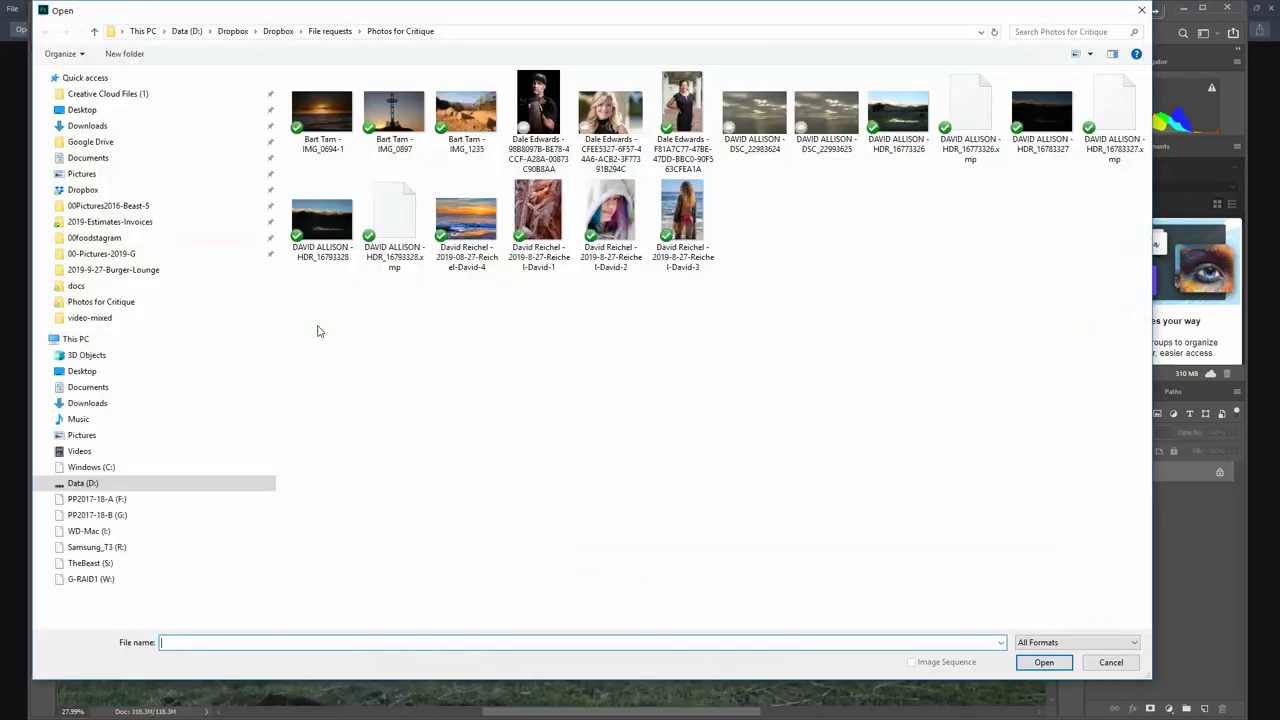
click(903, 118)
ctrl+click(1041, 112)
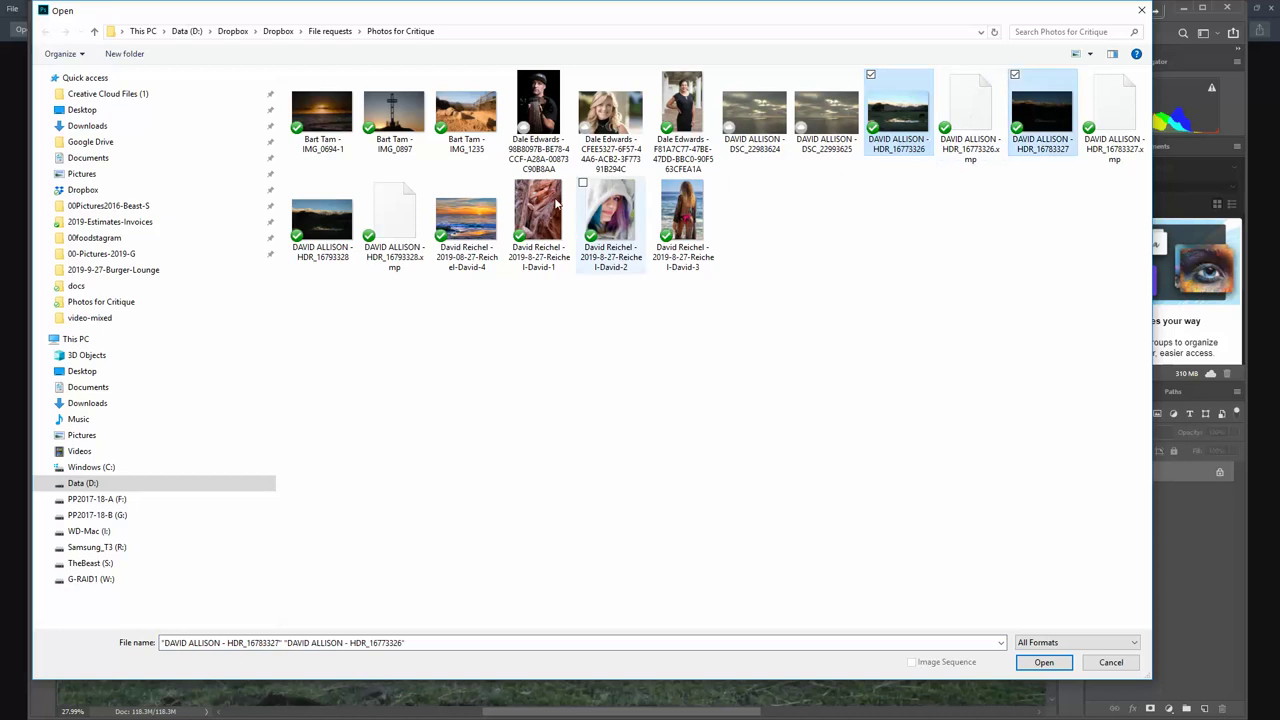
ctrl+click(323, 227)
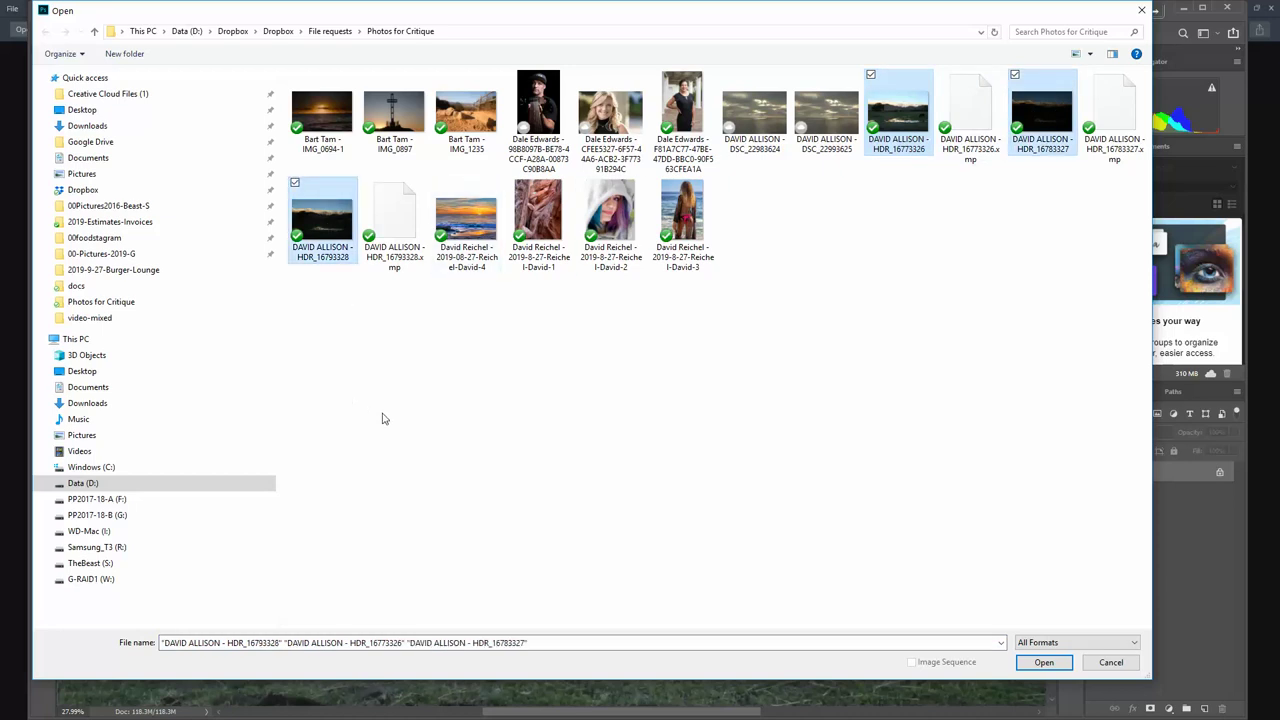
key(Return)
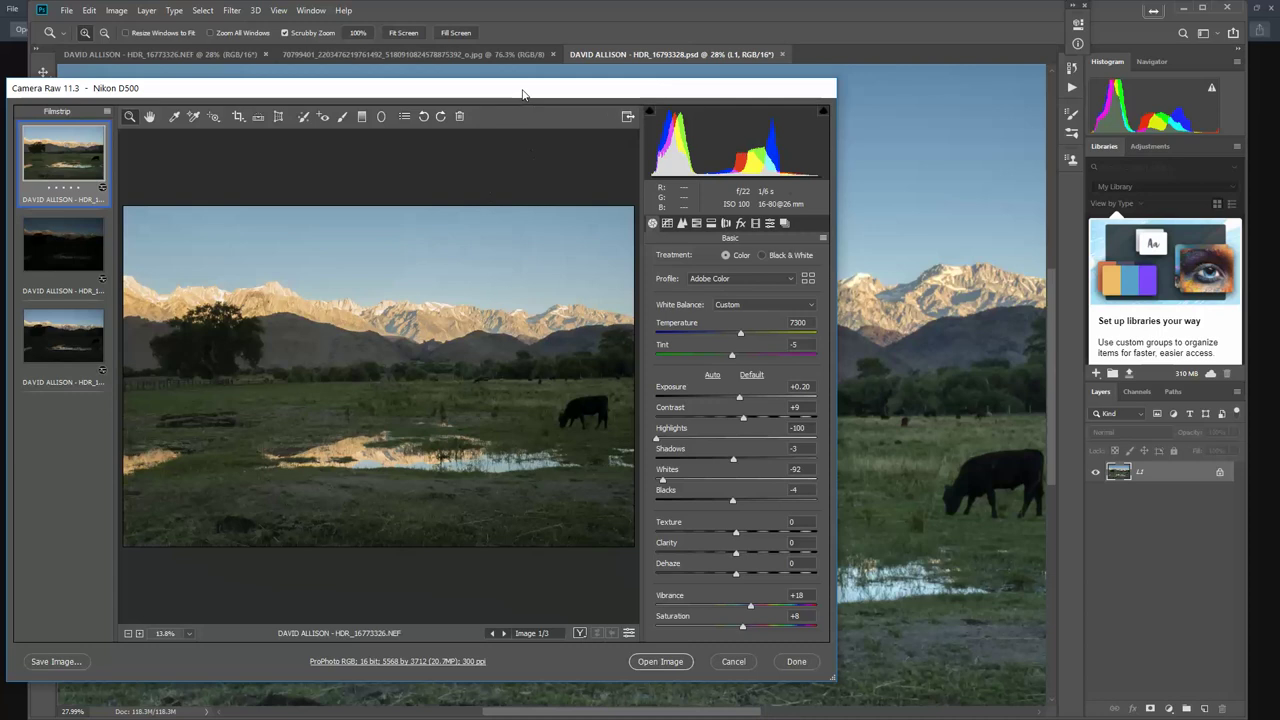
Move the Camera Raw window up and compare the three exposures in the filmstrip.
drag(523, 86, 593, 44)
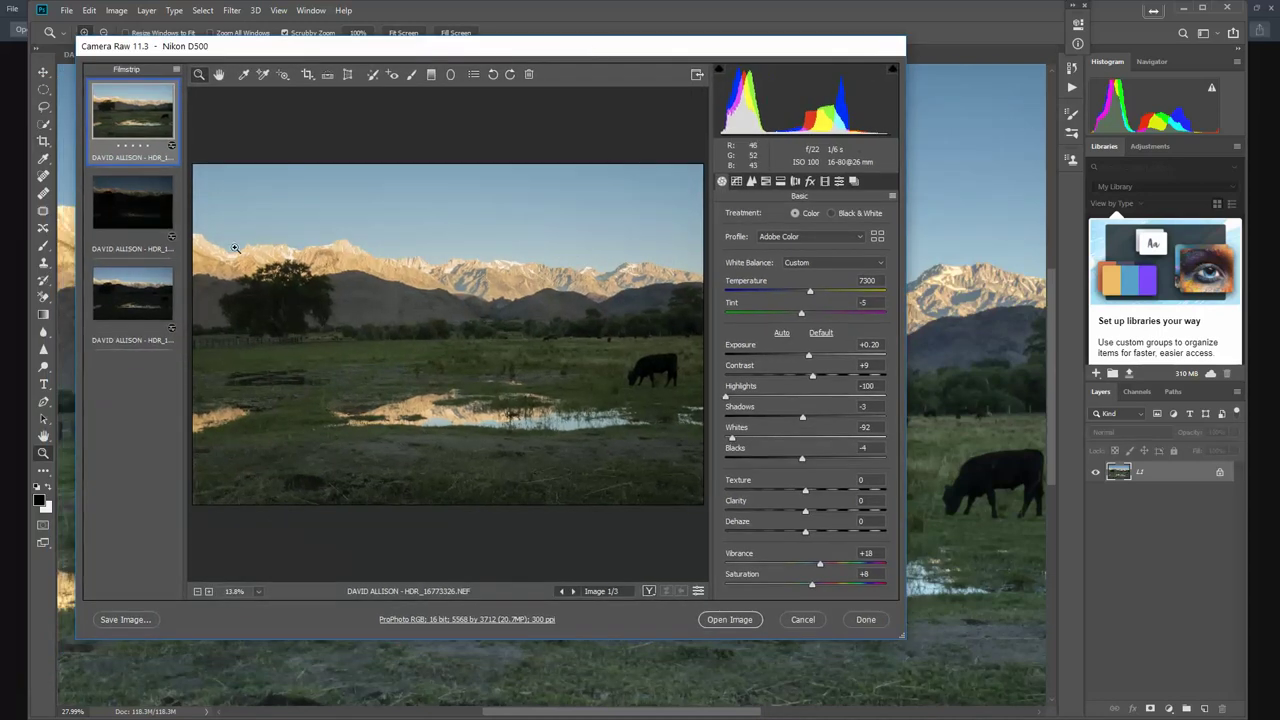
click(139, 222)
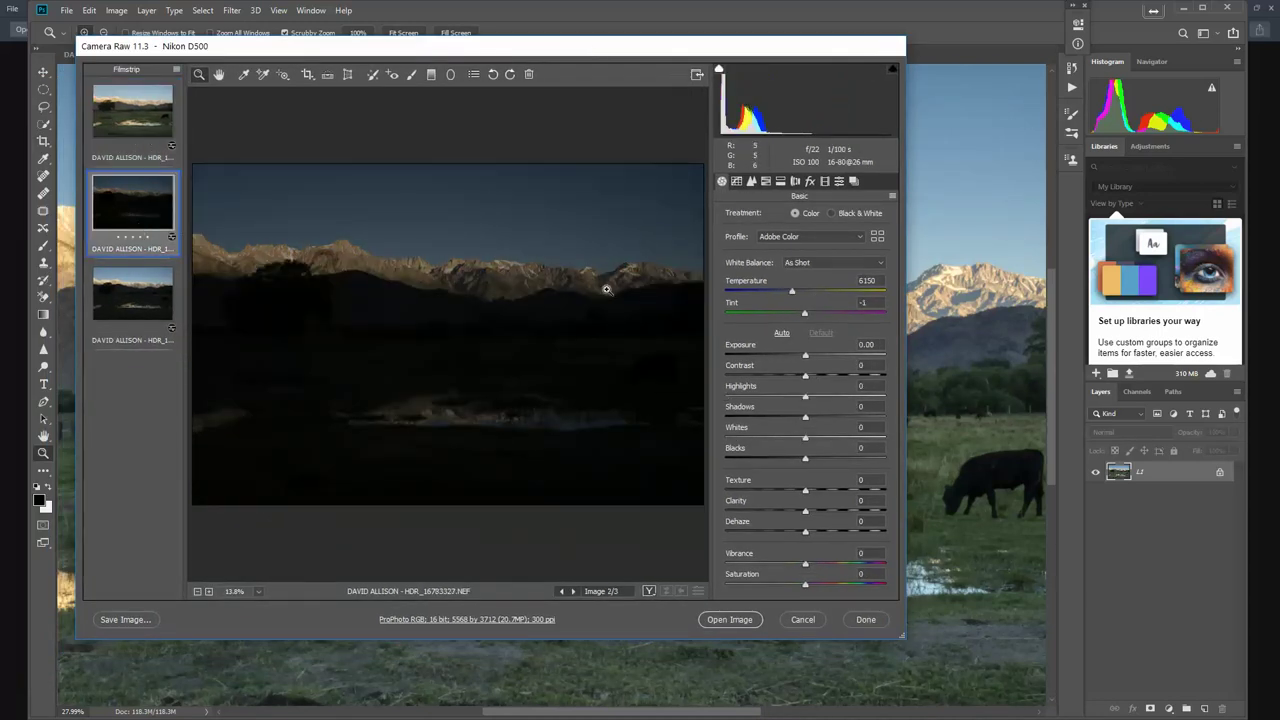
click(138, 302)
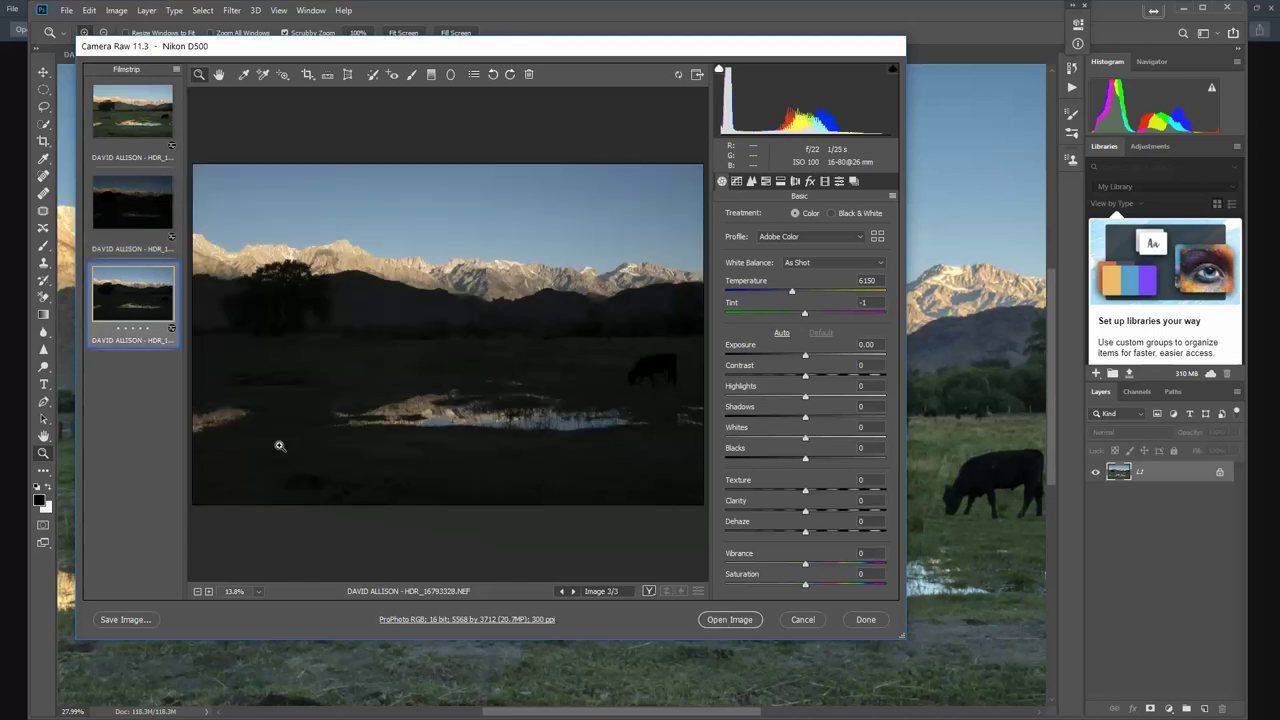
click(118, 111)
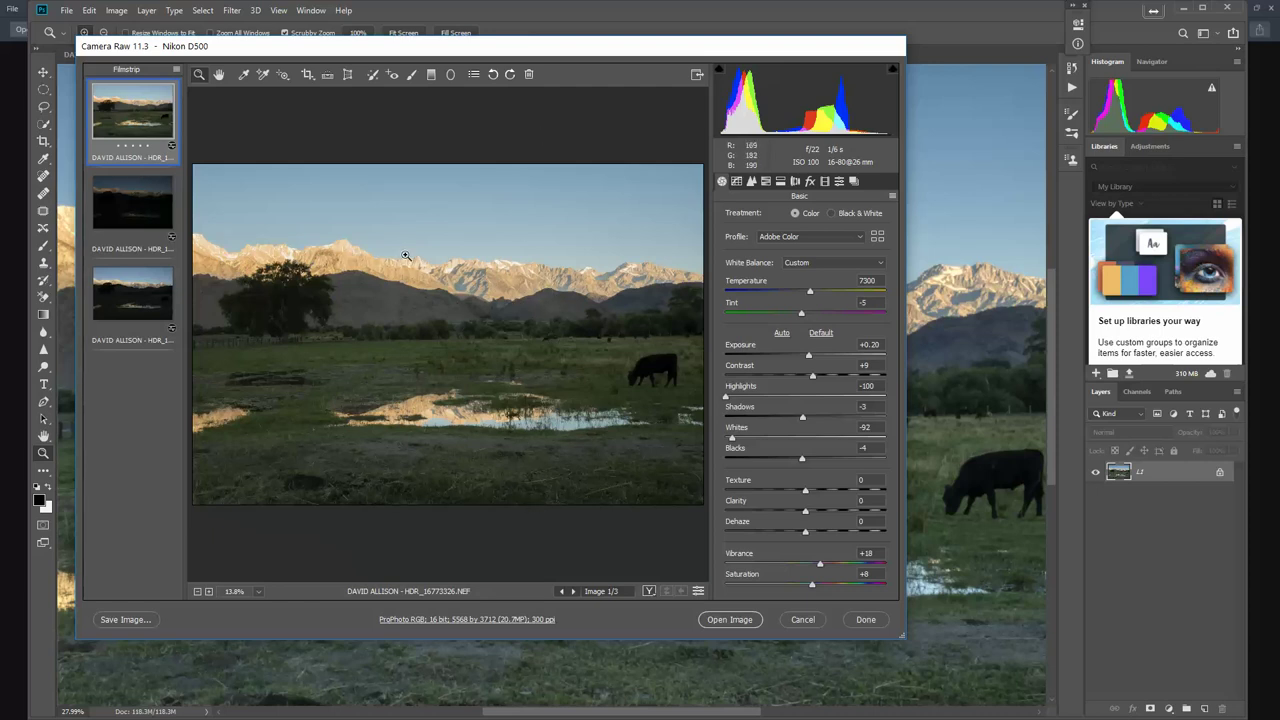
click(129, 206)
click(122, 313)
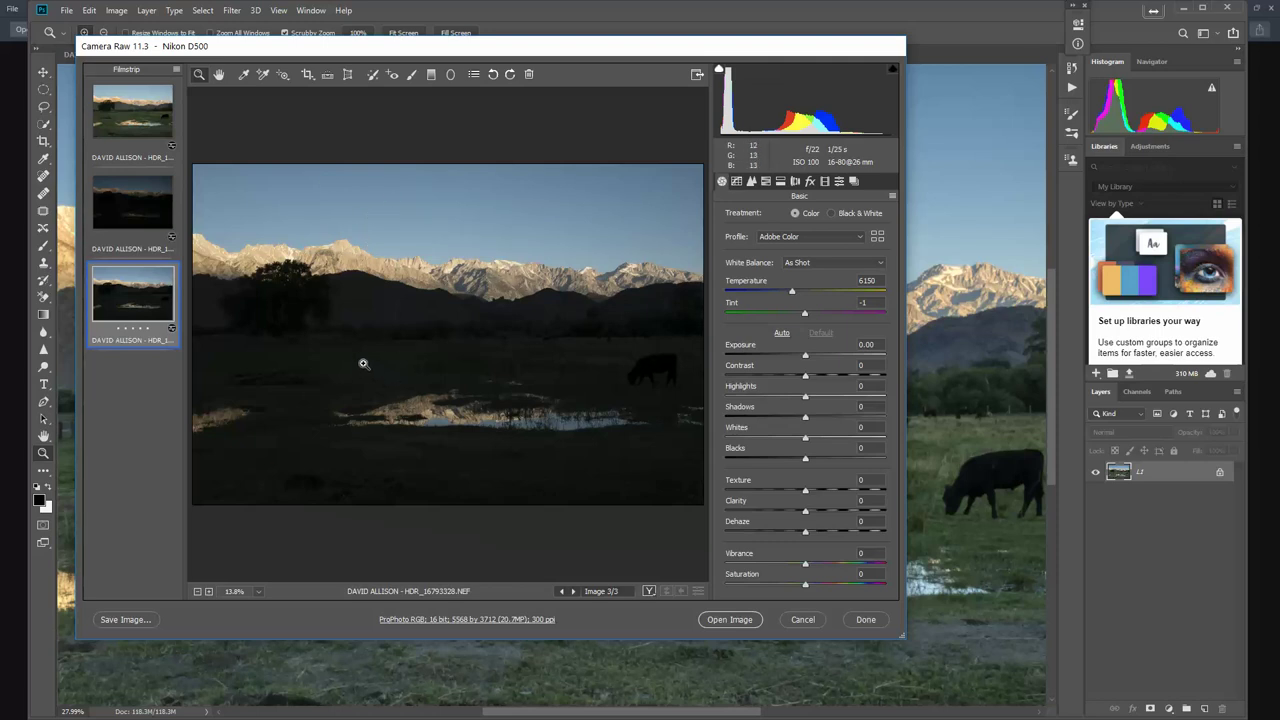
Compare the exposures, lower image 3's Exposure slightly, and return to image 1.
click(131, 126)
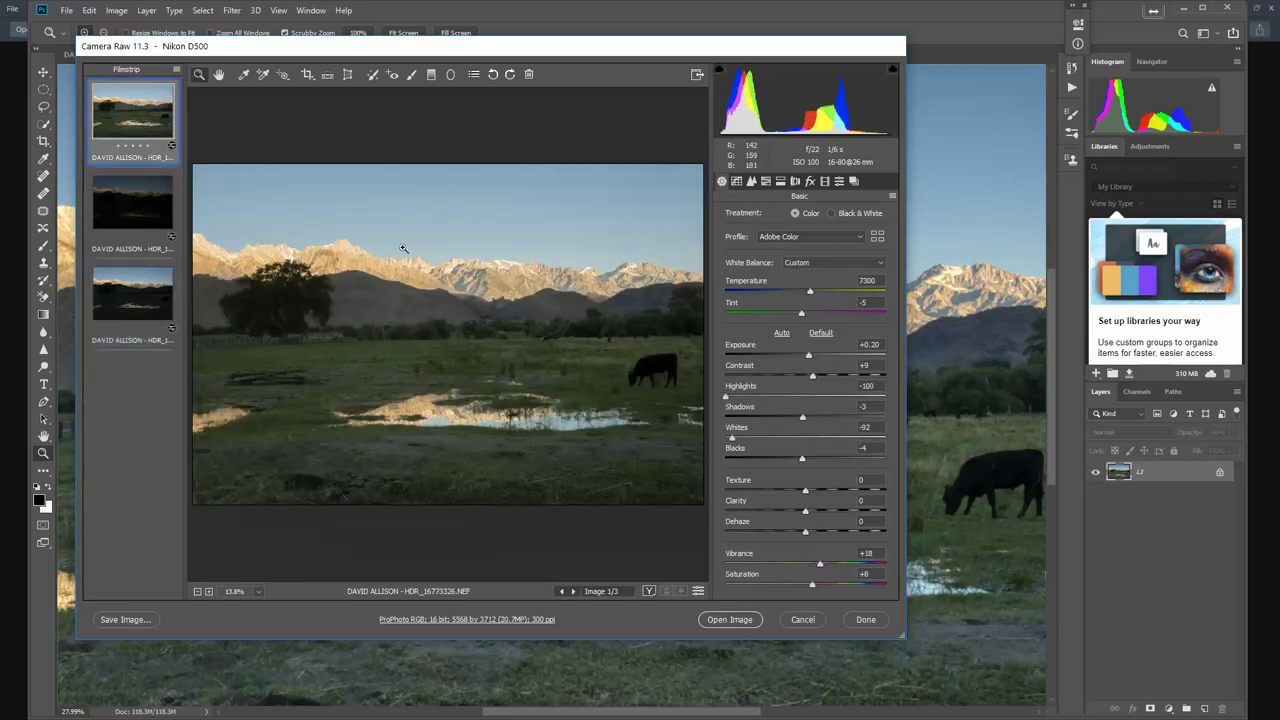
click(117, 290)
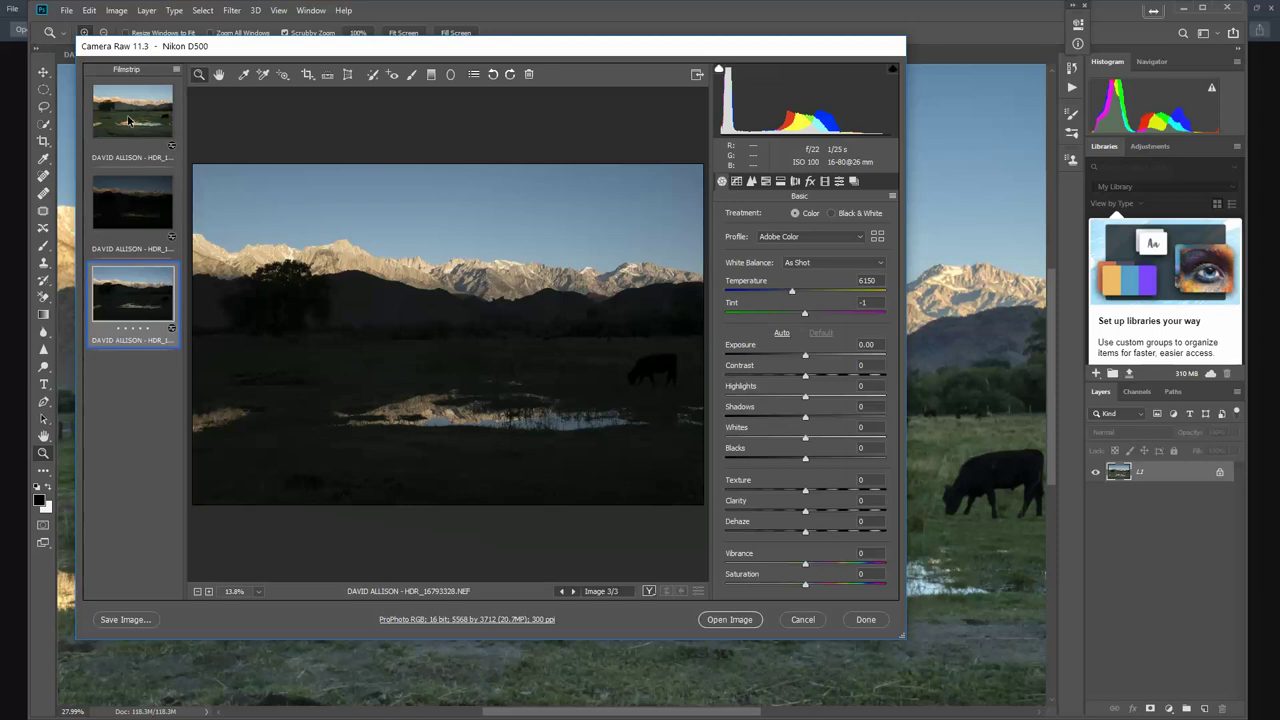
click(147, 214)
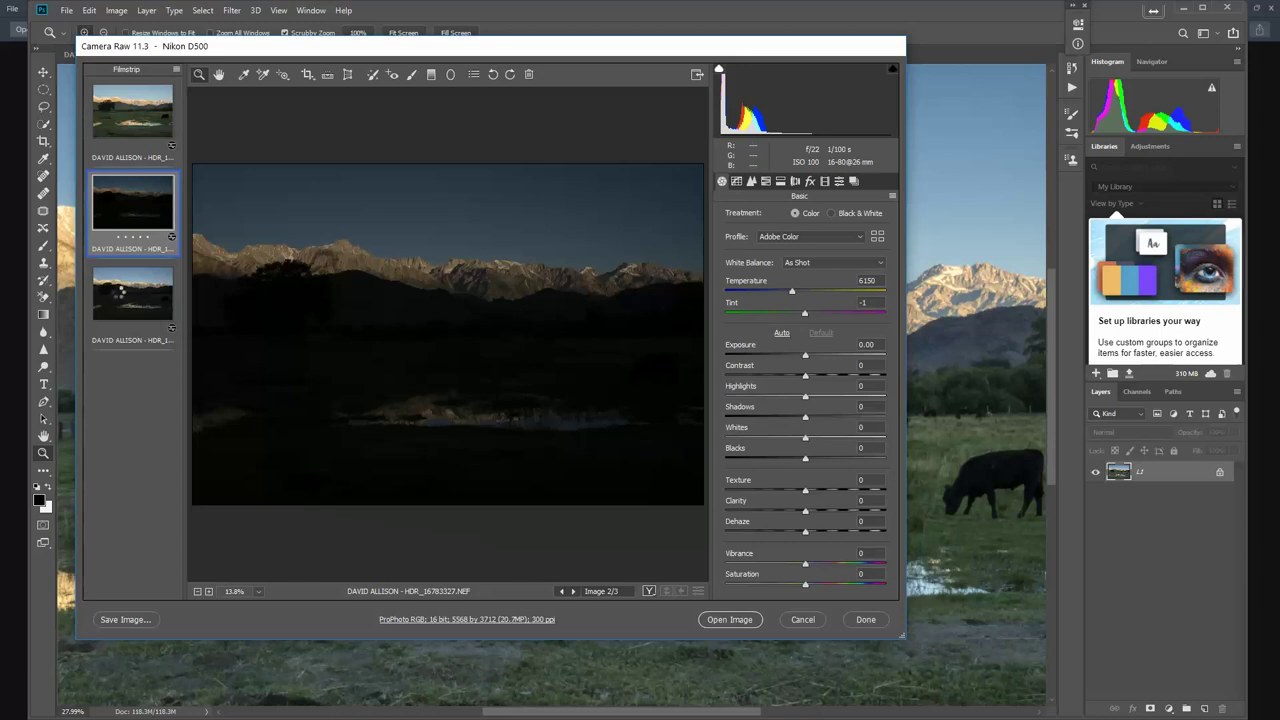
click(119, 294)
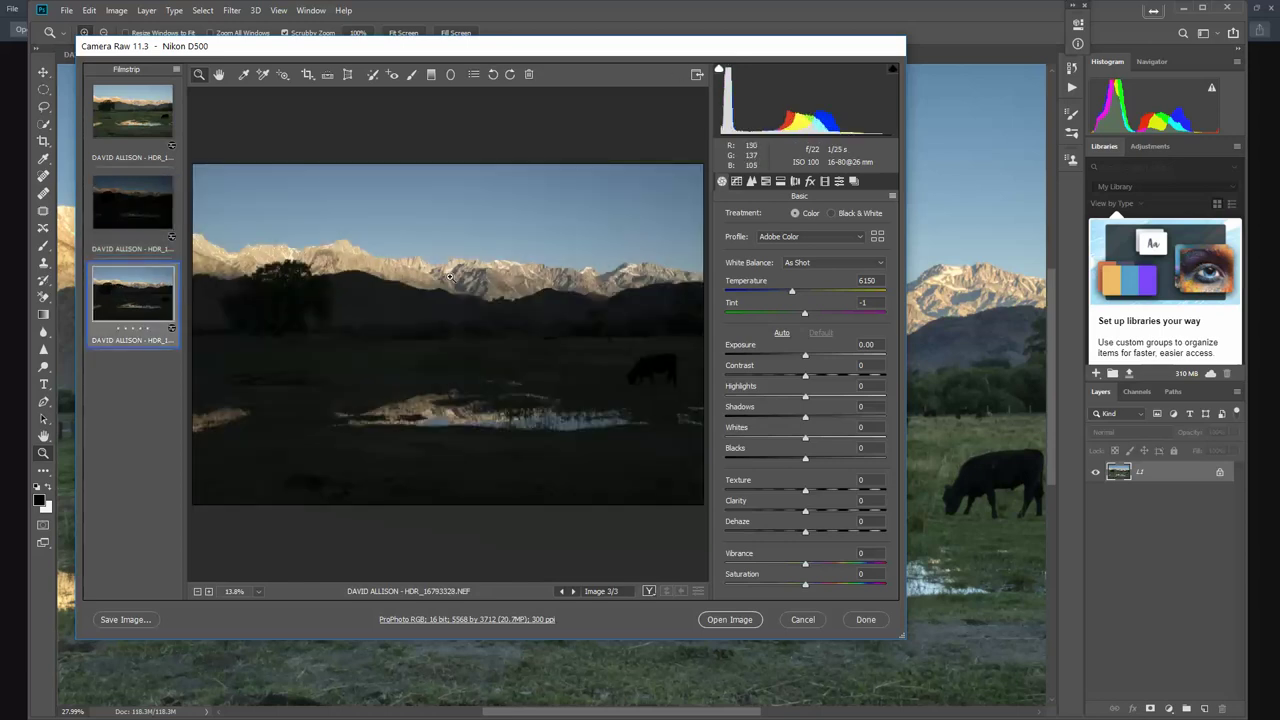
drag(806, 353, 803, 358)
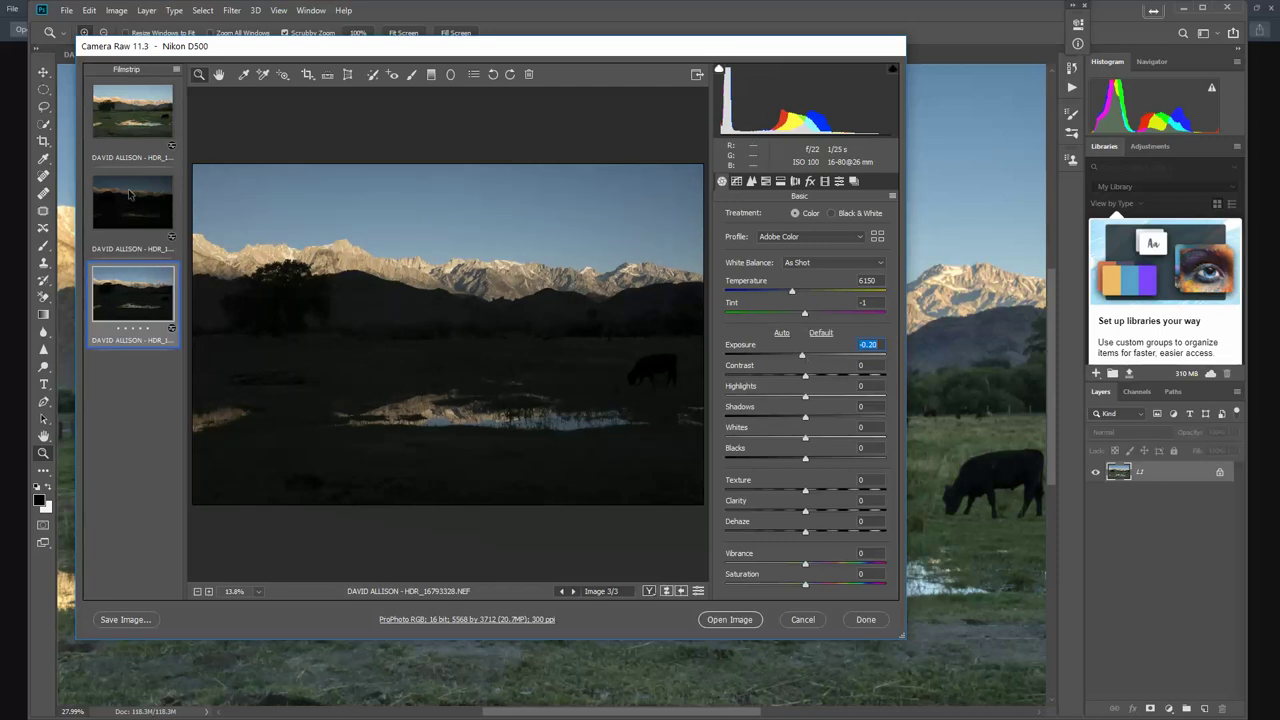
click(130, 118)
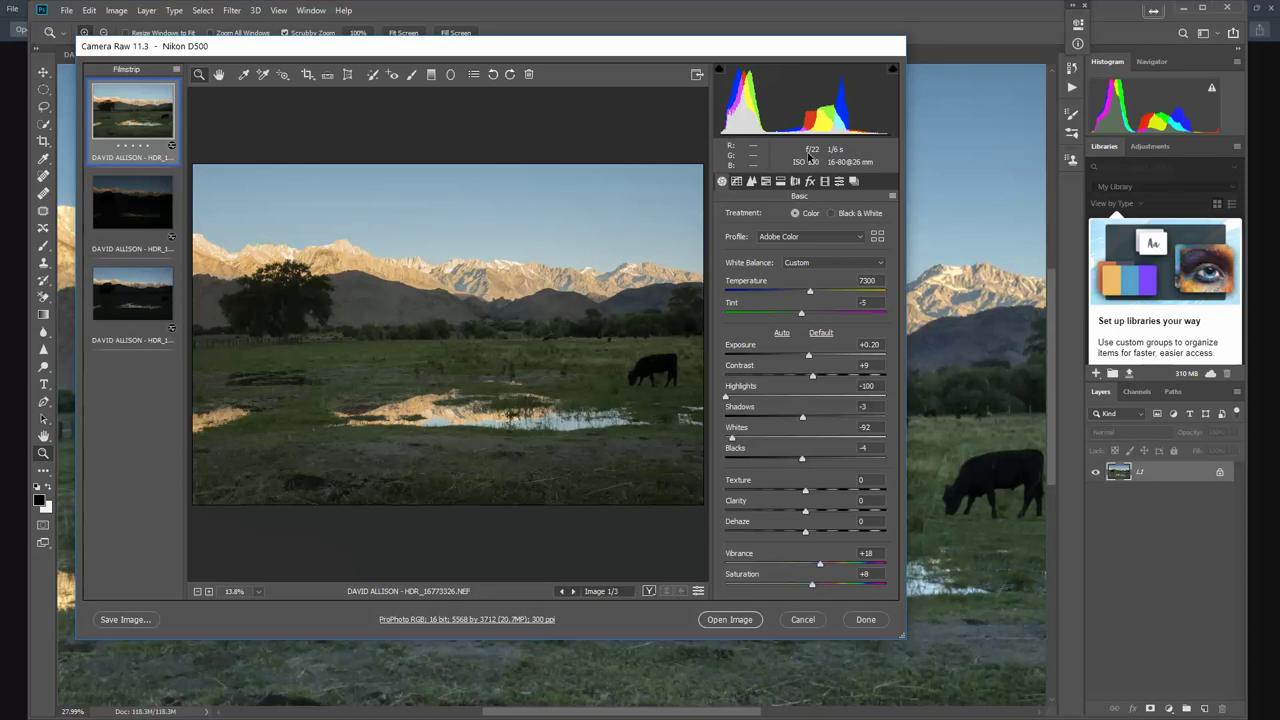
Cancel Camera Raw and confirm discarding all raw changes.
click(802, 620)
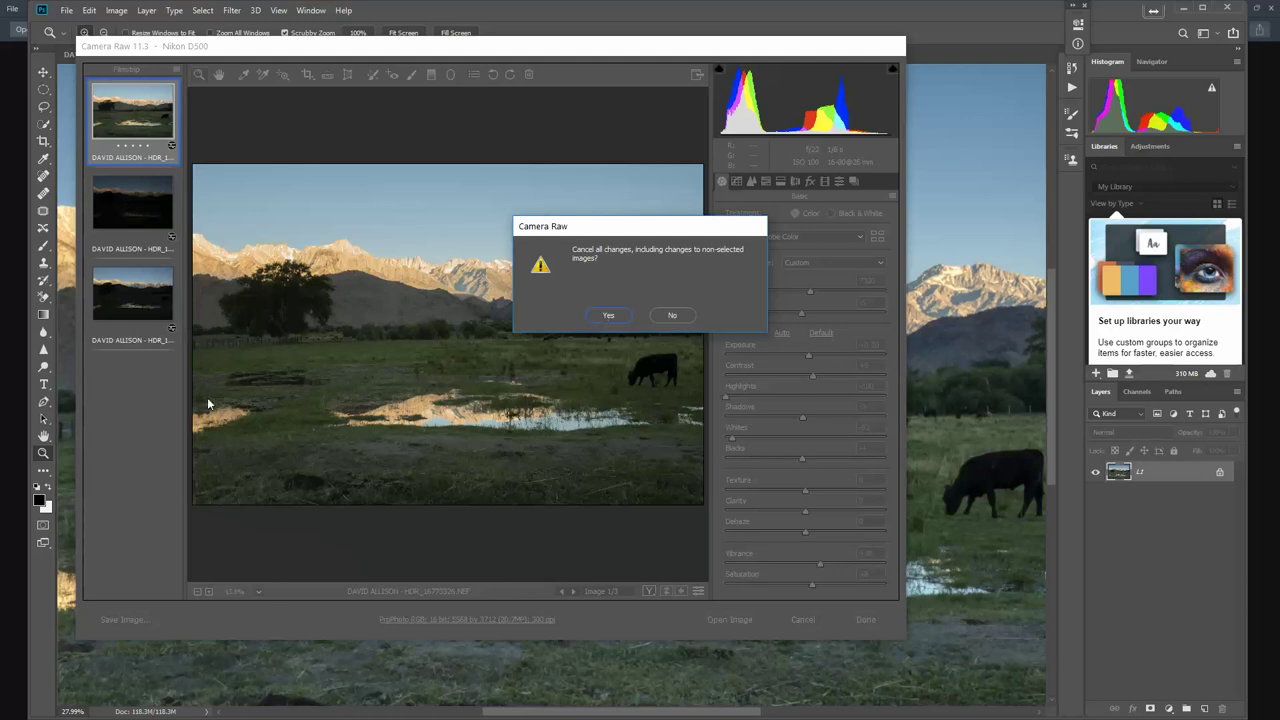
click(610, 315)
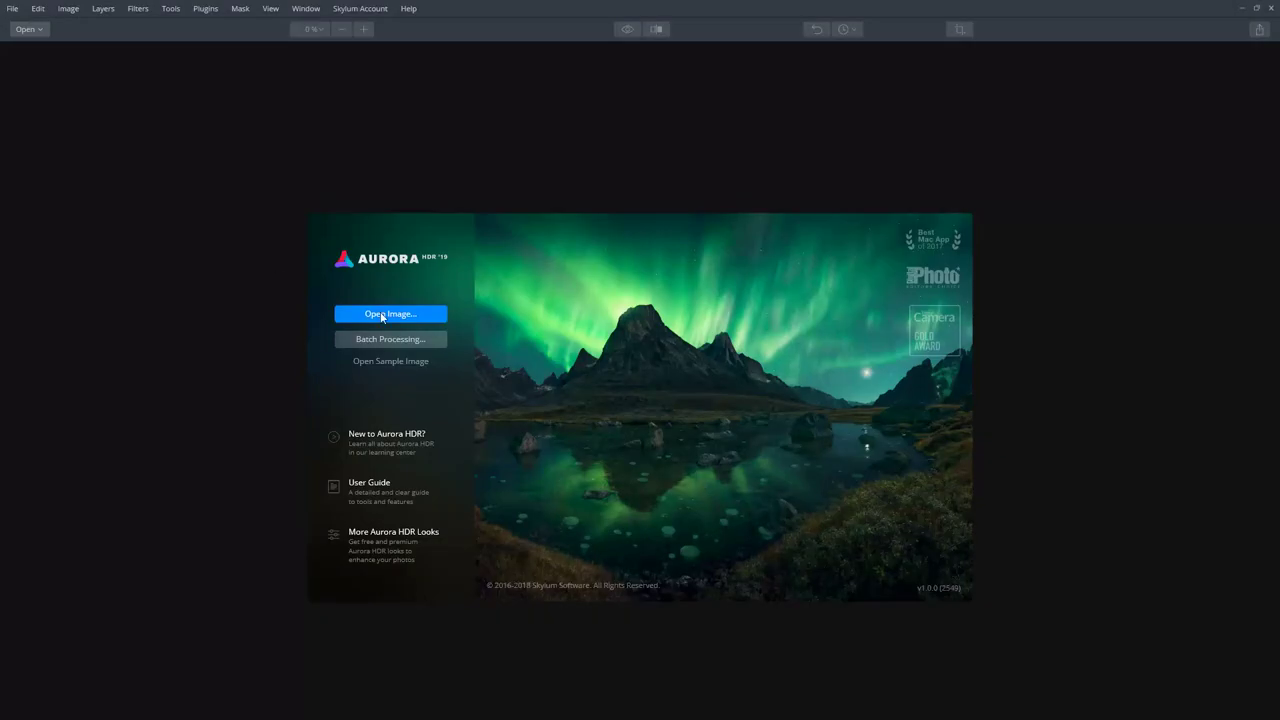
Load the three brackets, HDR_16773326 through HDR_16793328, into Aurora HDR for merging.
click(381, 316)
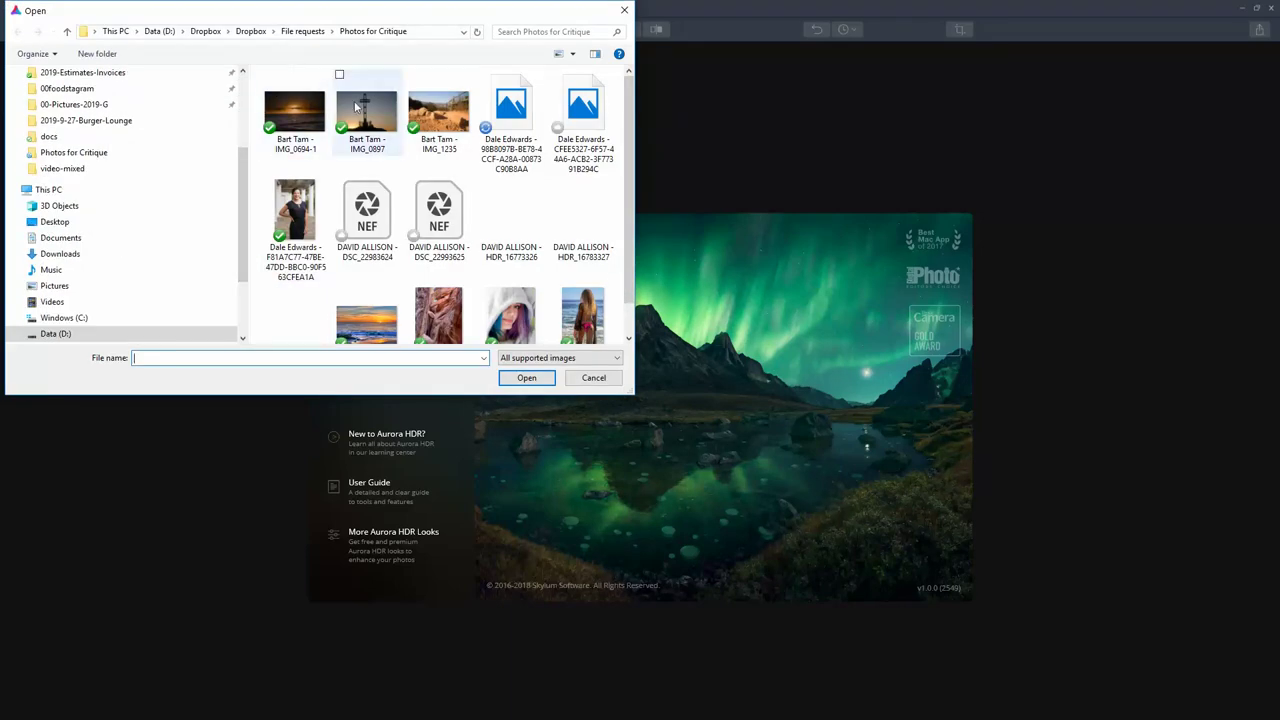
click(506, 220)
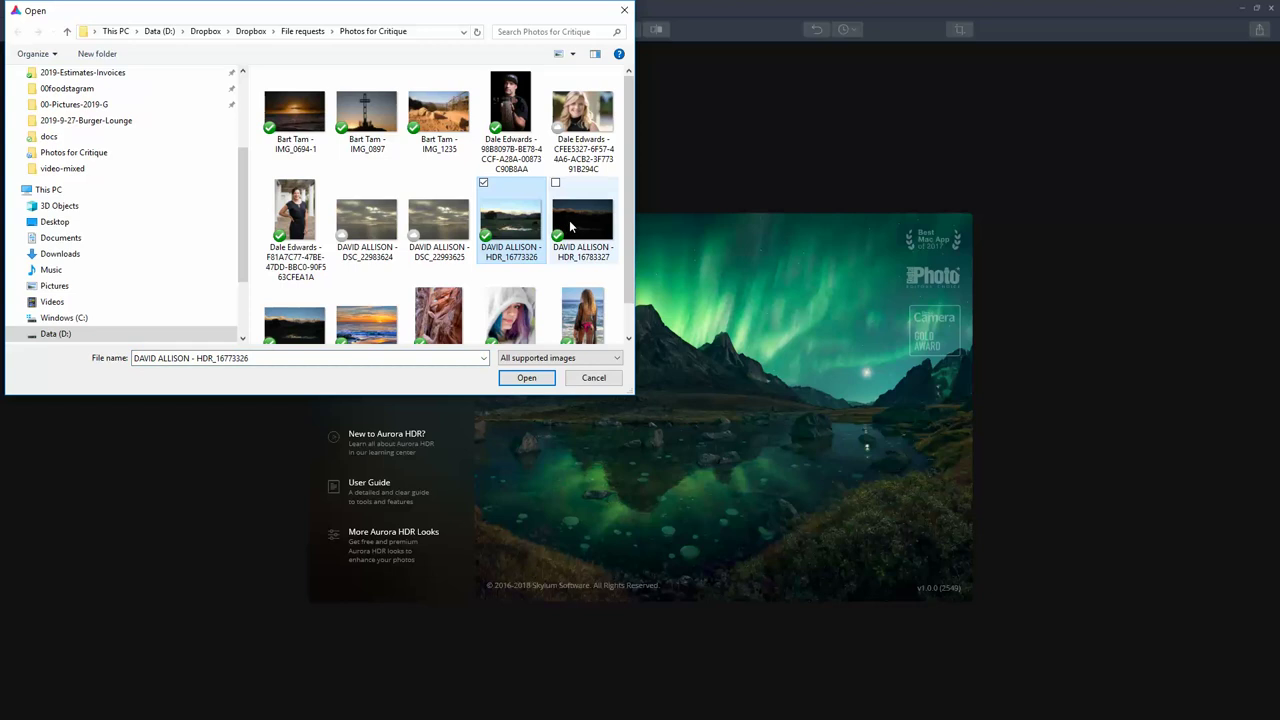
shift+click(290, 335)
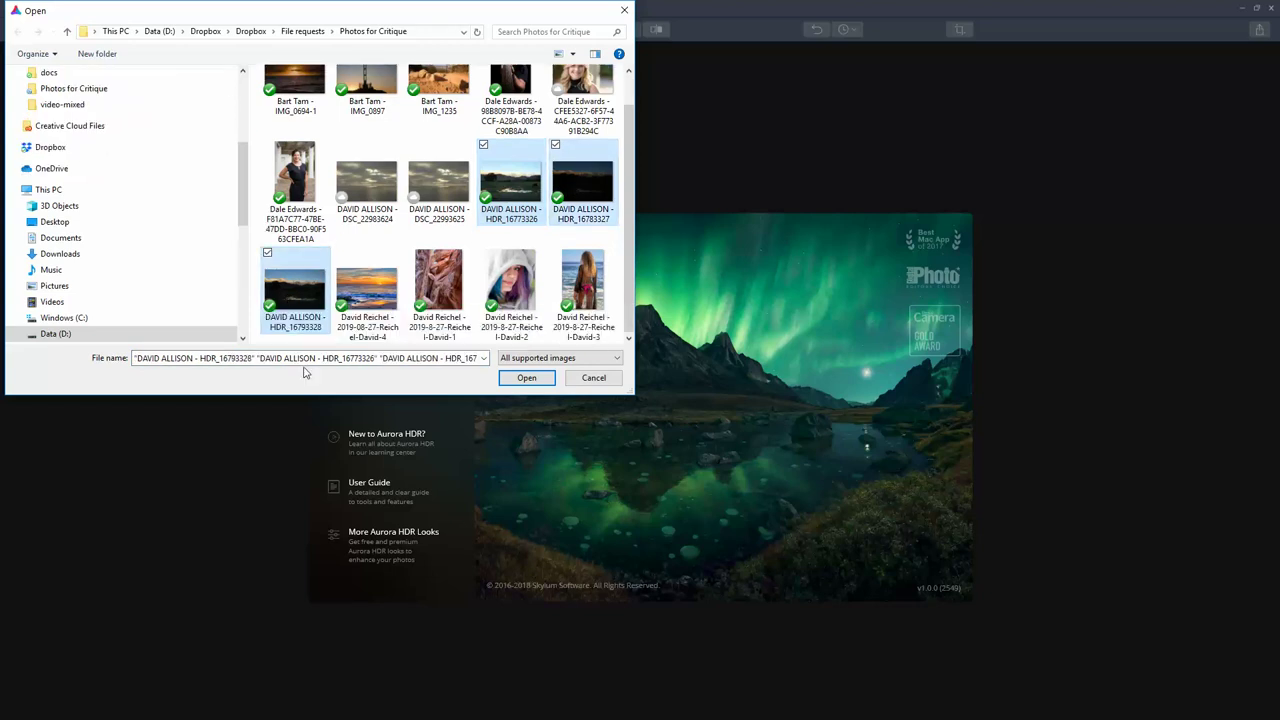
click(524, 378)
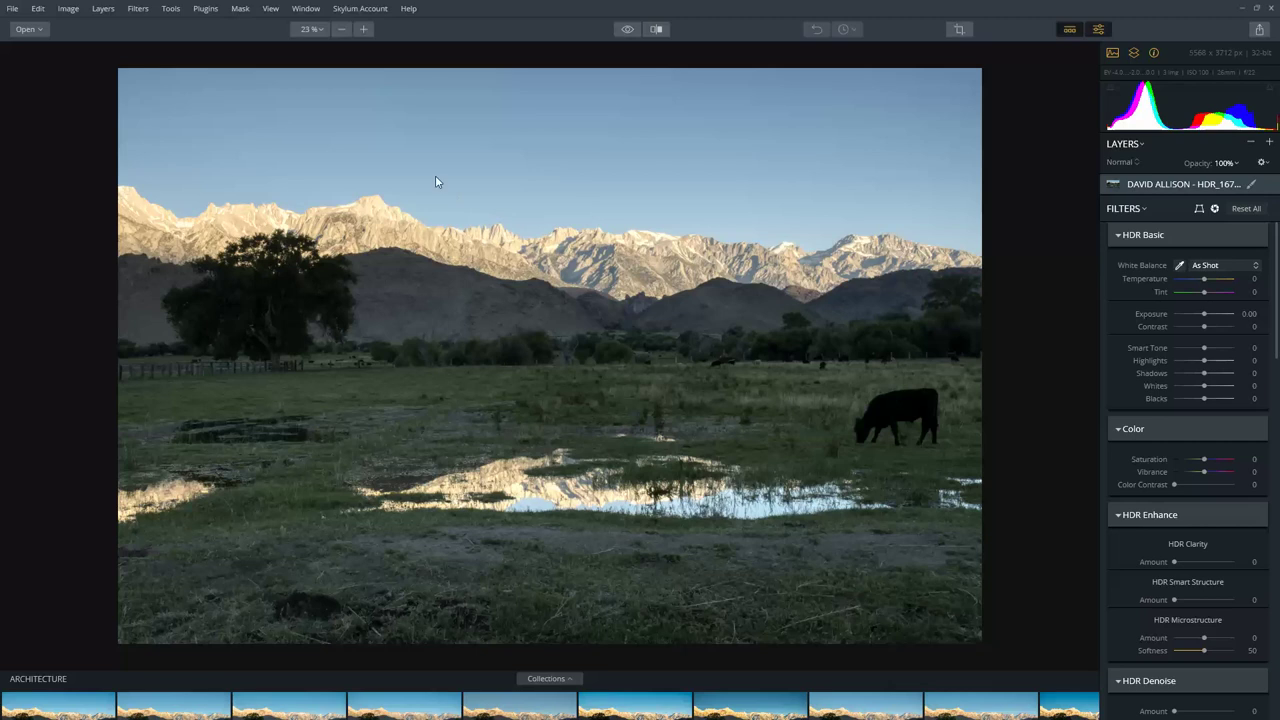
Check Aurora's zoom levels without changing anything, leaving the merged image as is.
click(310, 29)
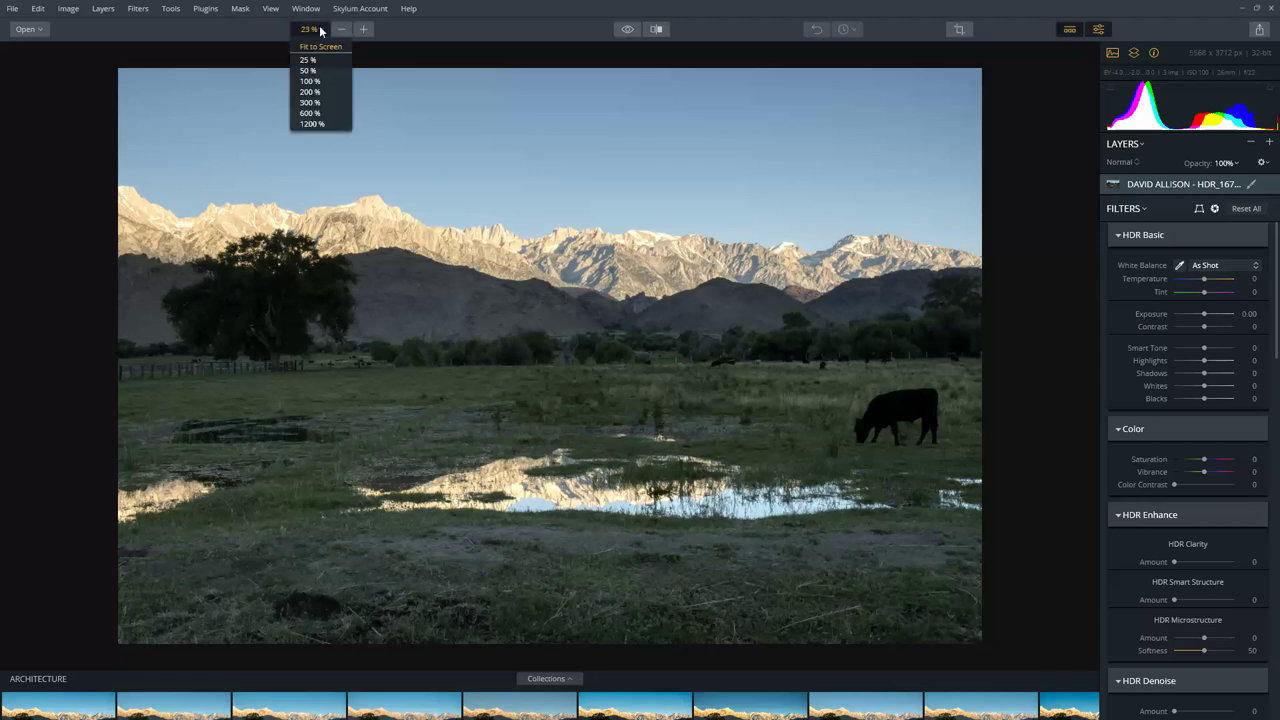
click(511, 84)
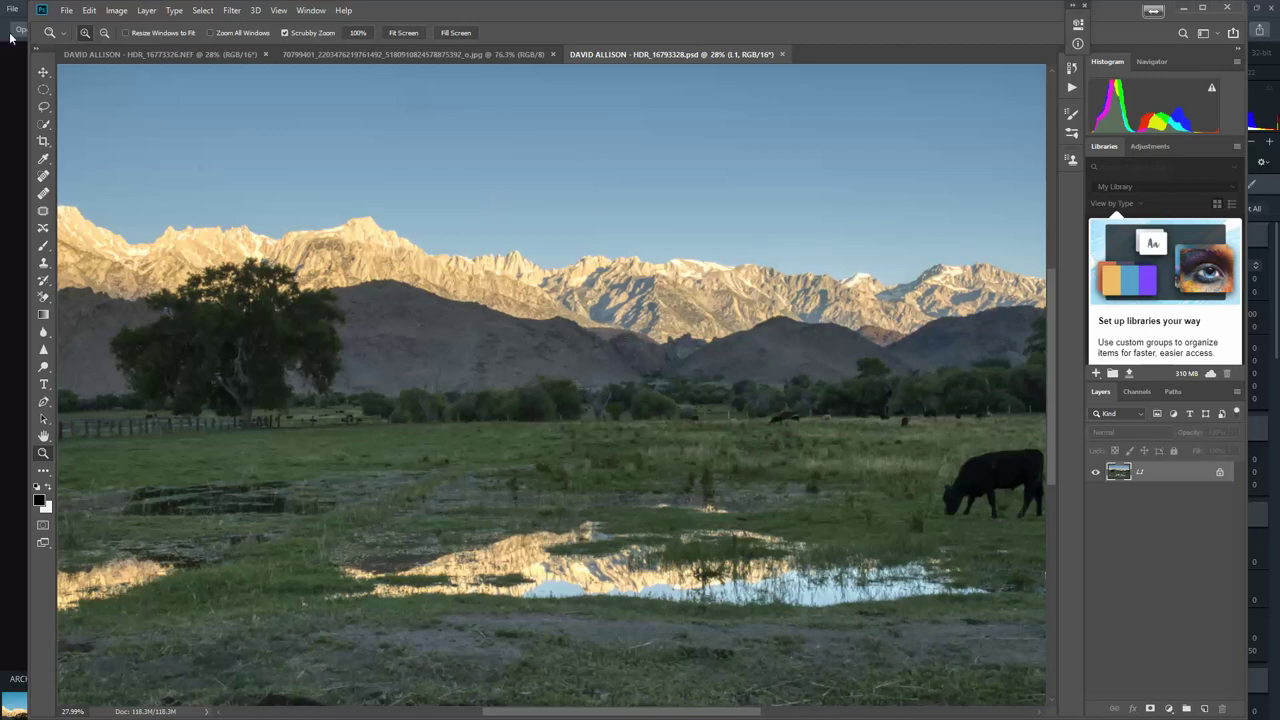
click(67, 12)
Reopen the three bracketed NEF files in Camera Raw.
click(80, 38)
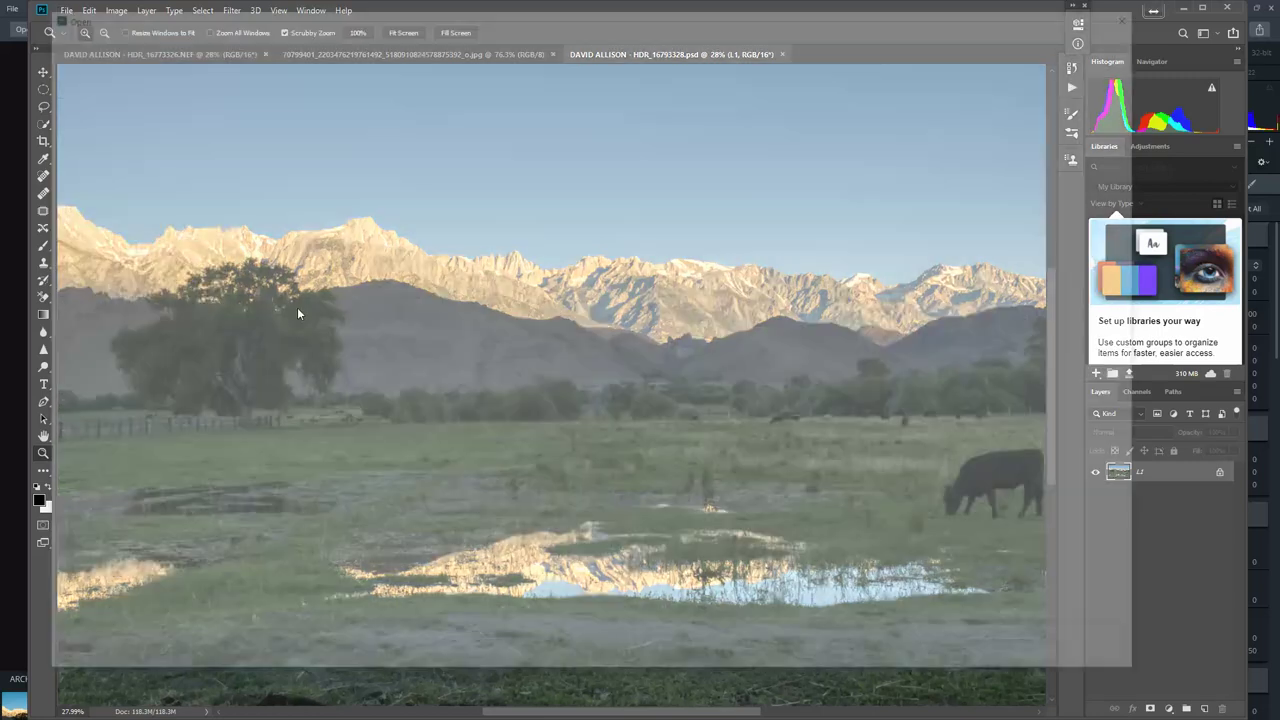
click(891, 124)
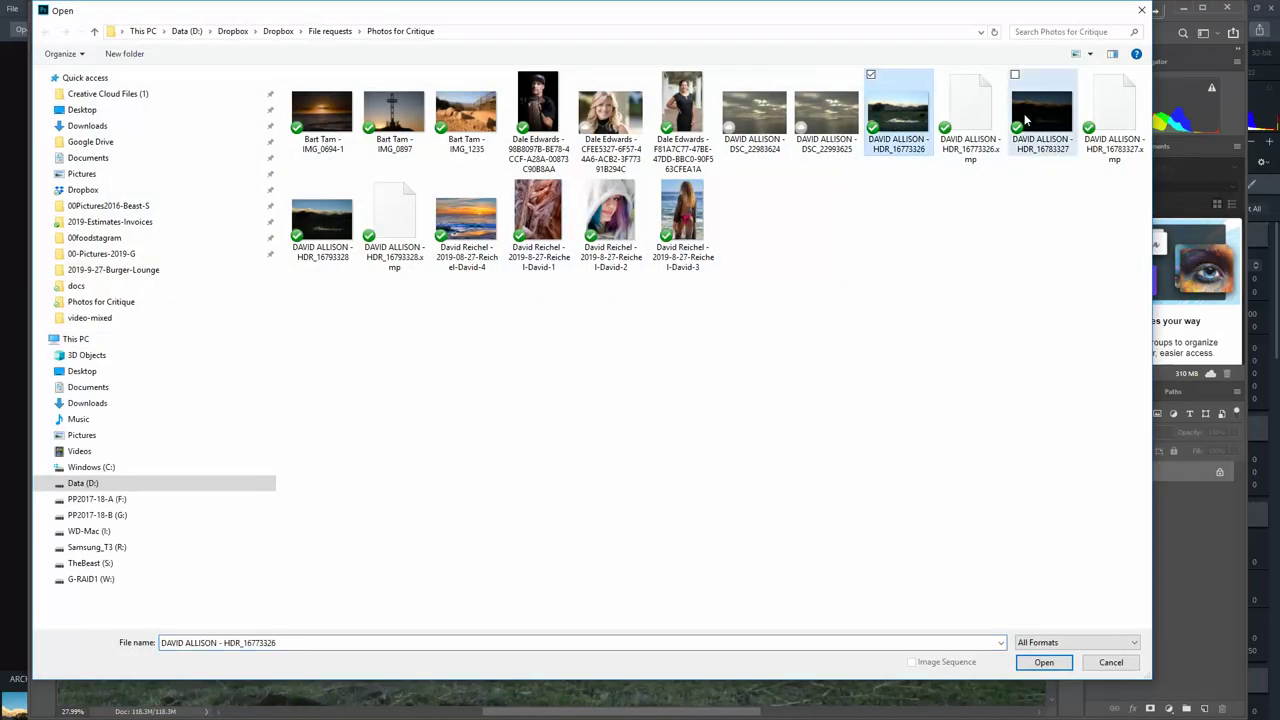
ctrl+click(1041, 112)
ctrl+click(322, 218)
key(Return)
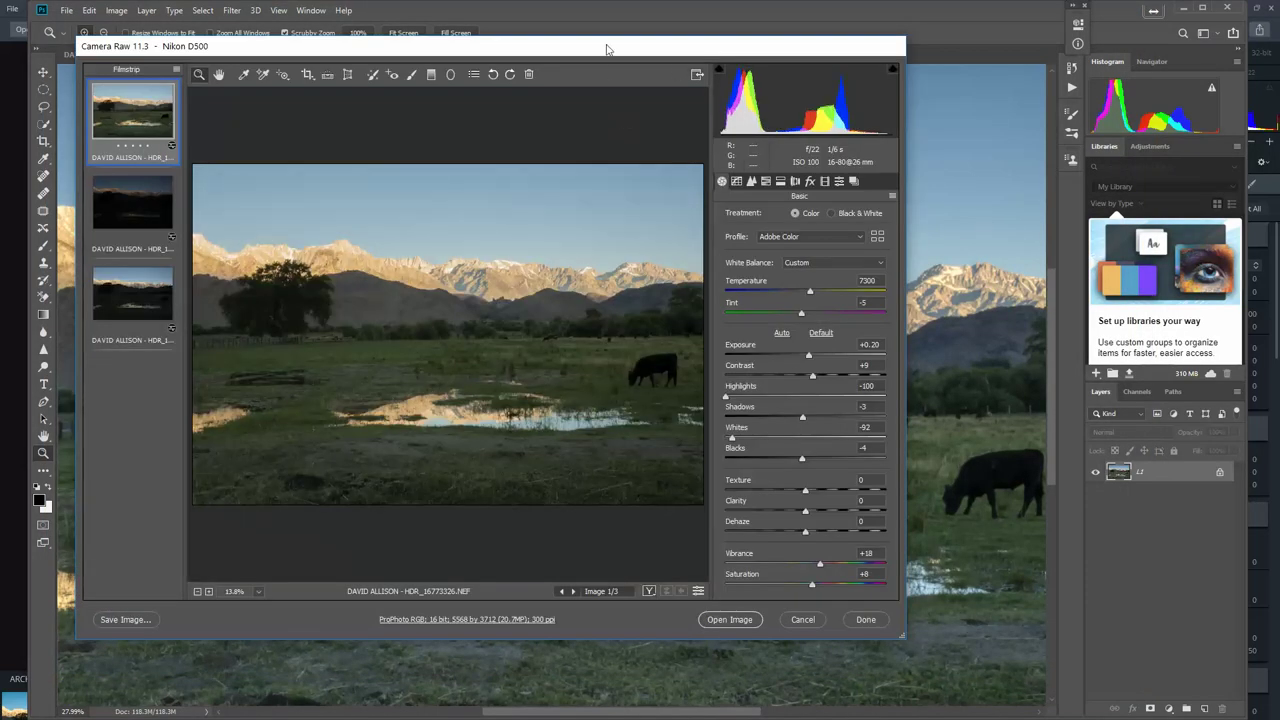
Reposition the Camera Raw dialog and cancel it without applying changes.
drag(606, 50, 457, 69)
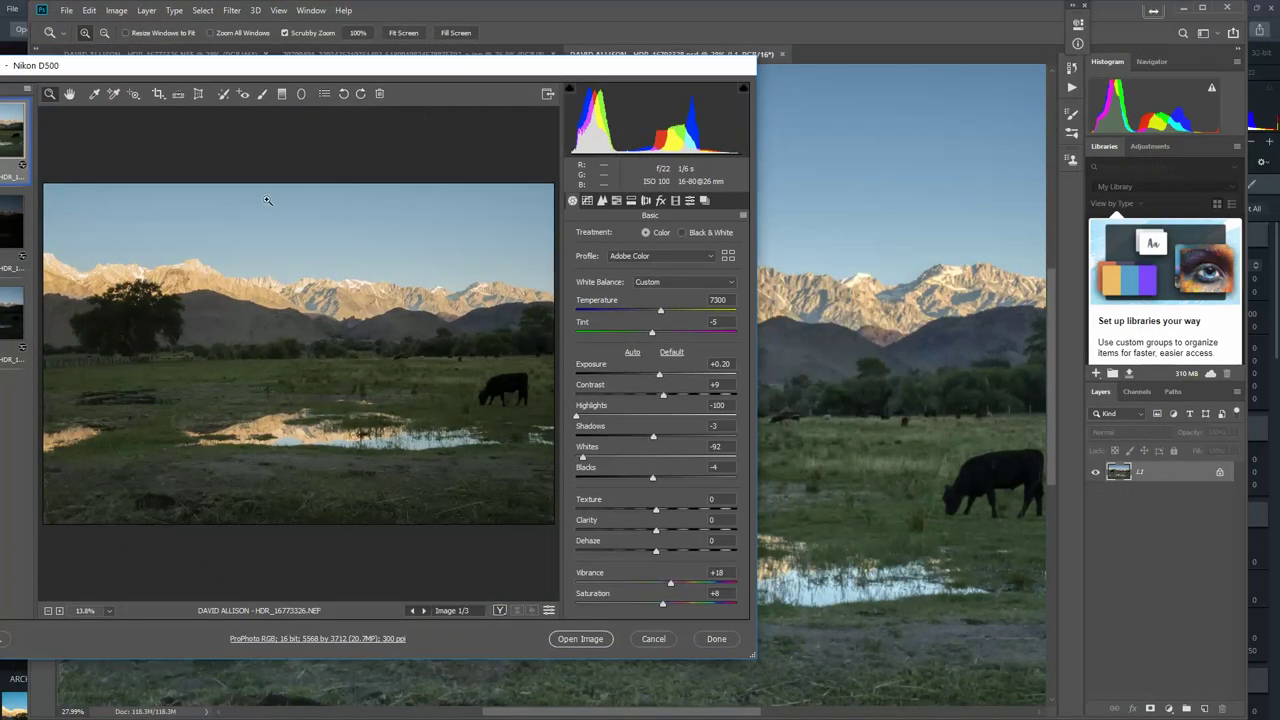
drag(249, 66, 273, 66)
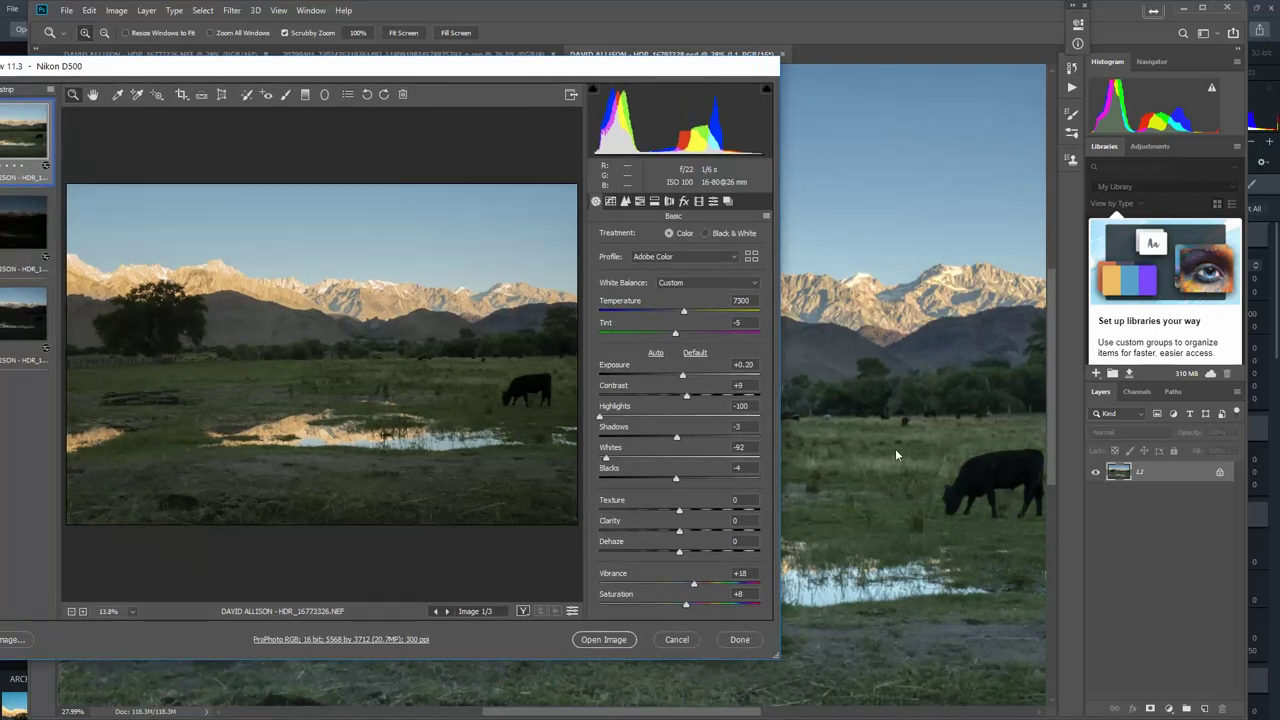
click(666, 641)
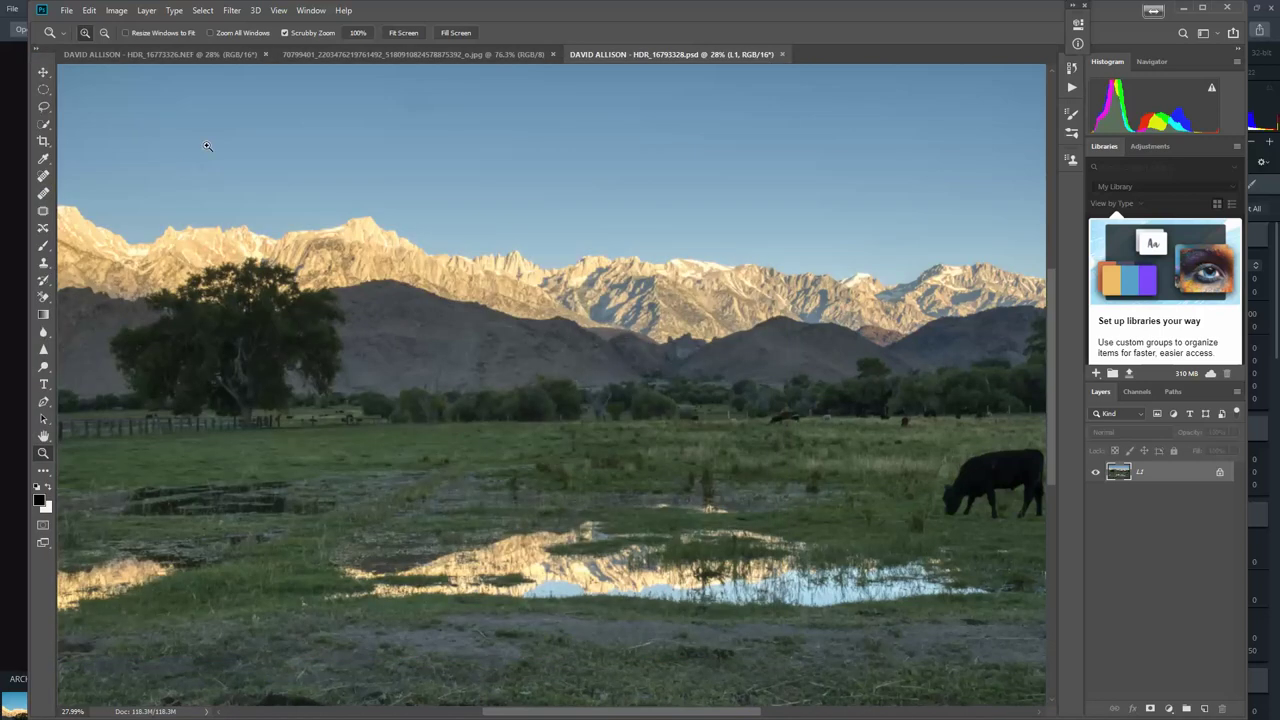
Compare the earlier HDR JPG, fitted to the window, with the new HDR PSD, then close the NEF.
click(350, 54)
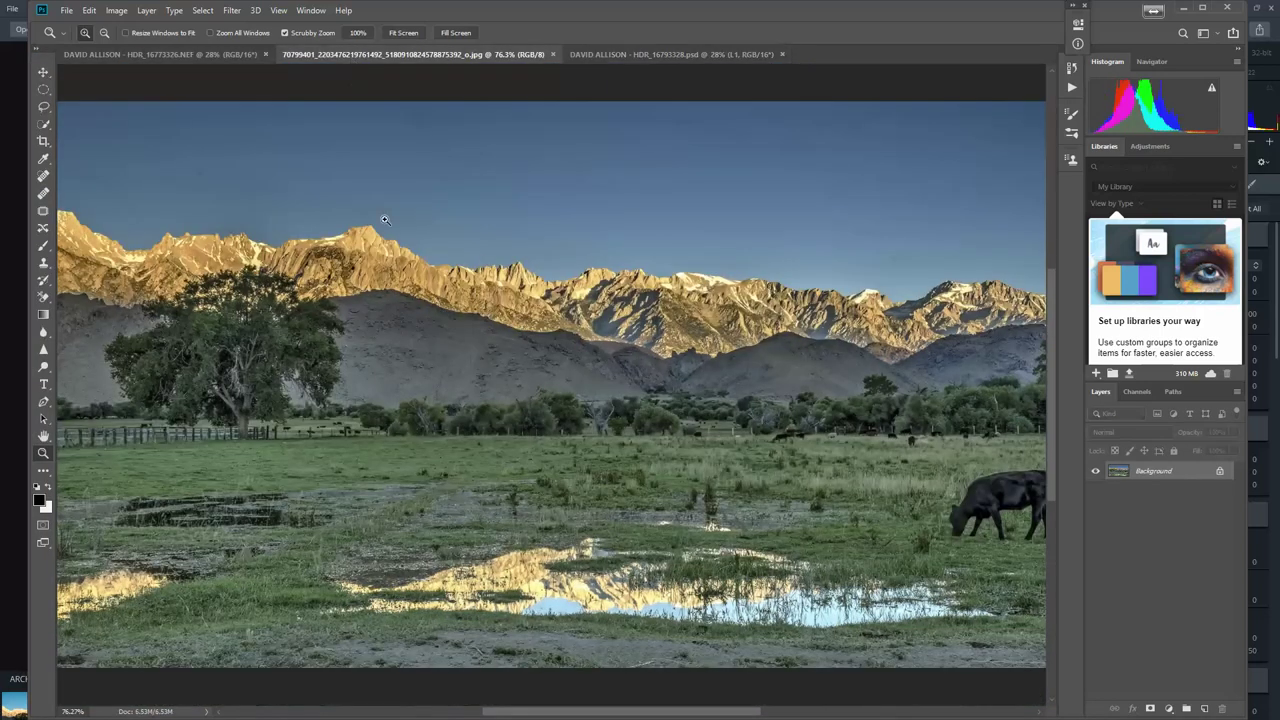
alt+click(447, 311)
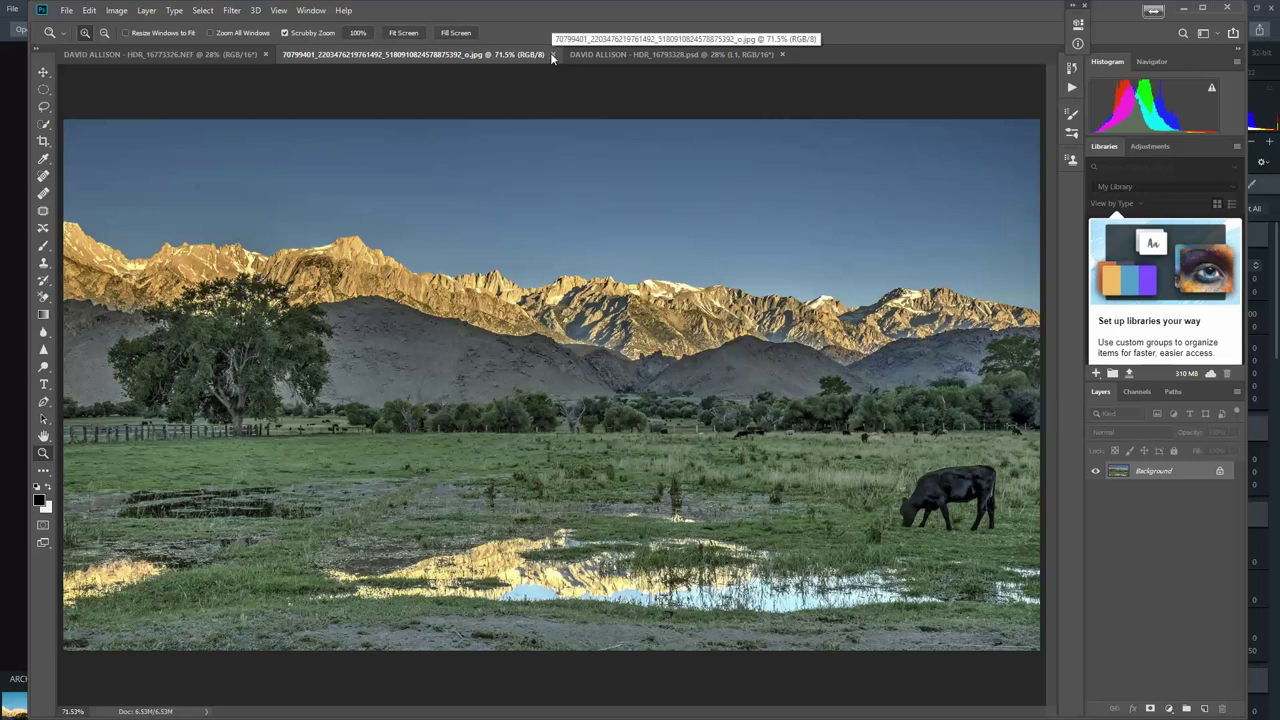
click(606, 53)
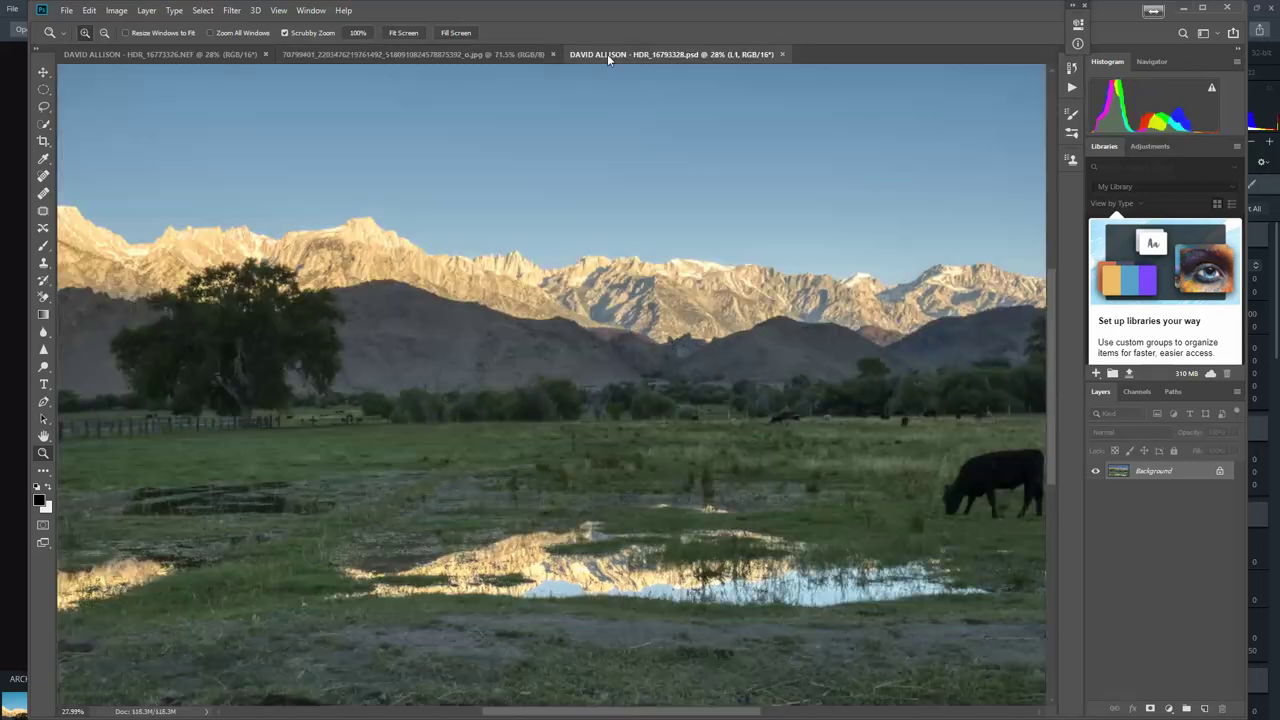
click(143, 60)
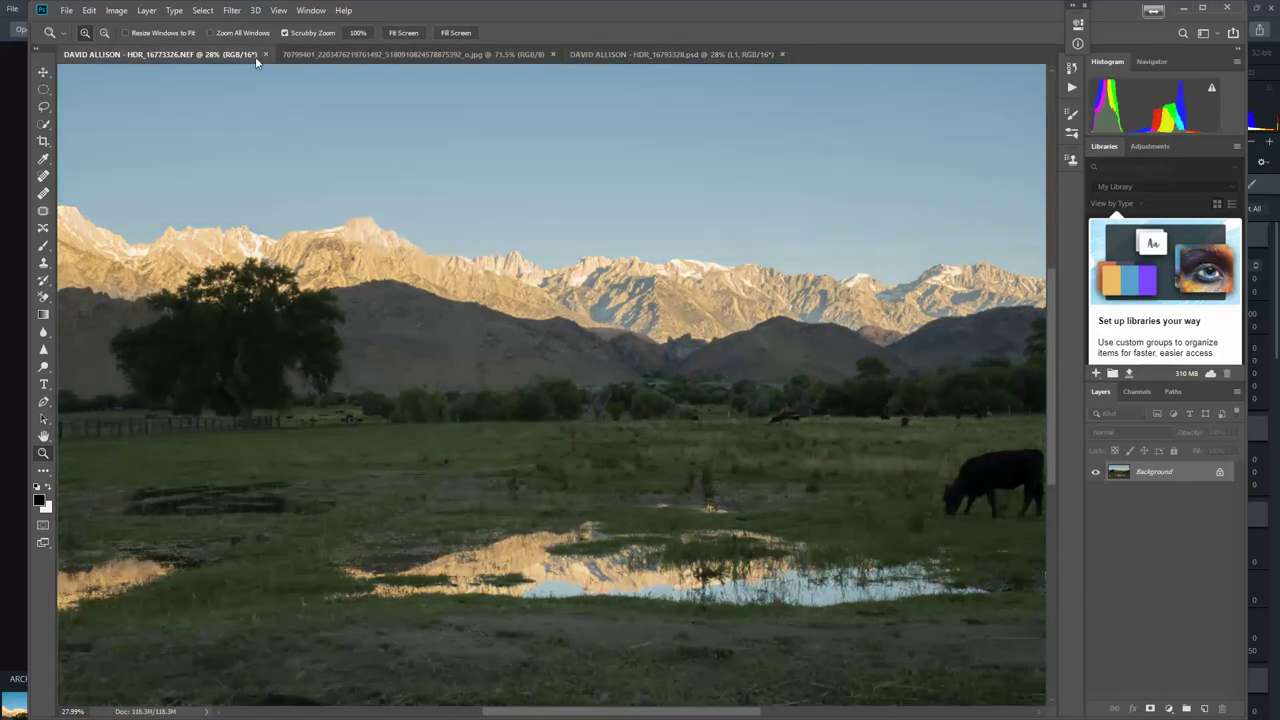
click(265, 55)
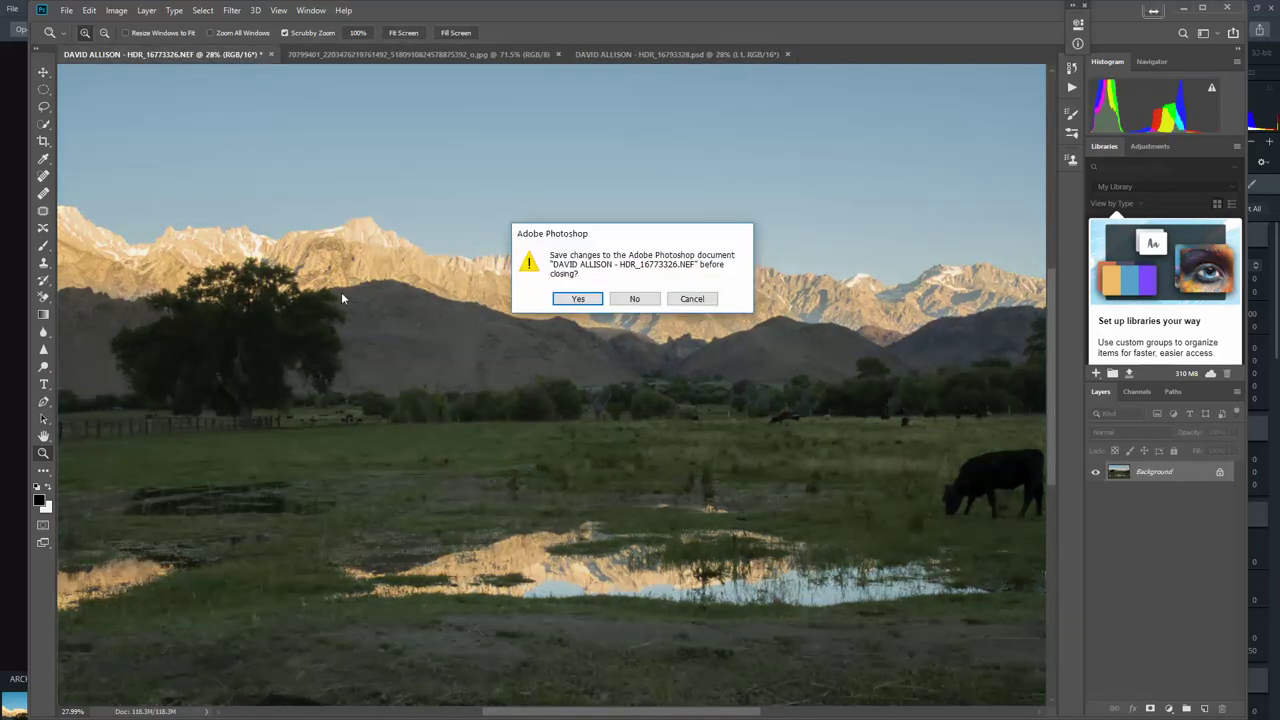
Close the NEF without saving and zoom into the sky above the peaks.
click(630, 300)
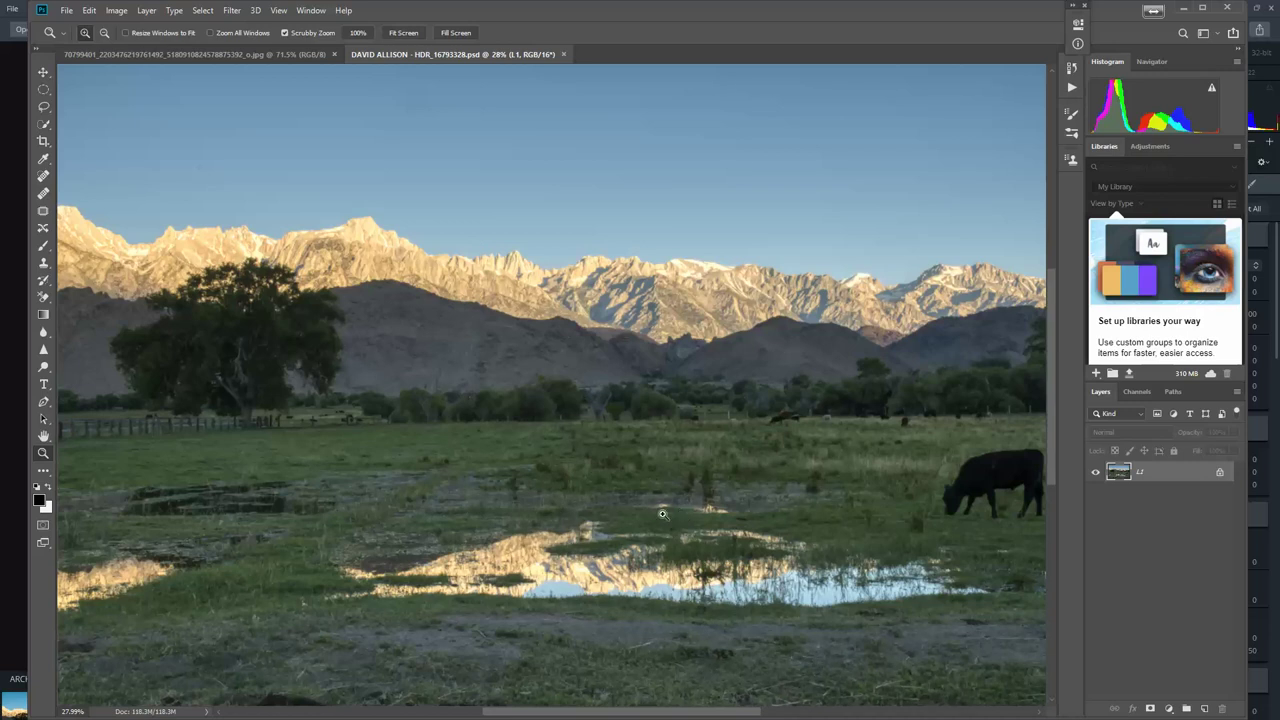
click(480, 460)
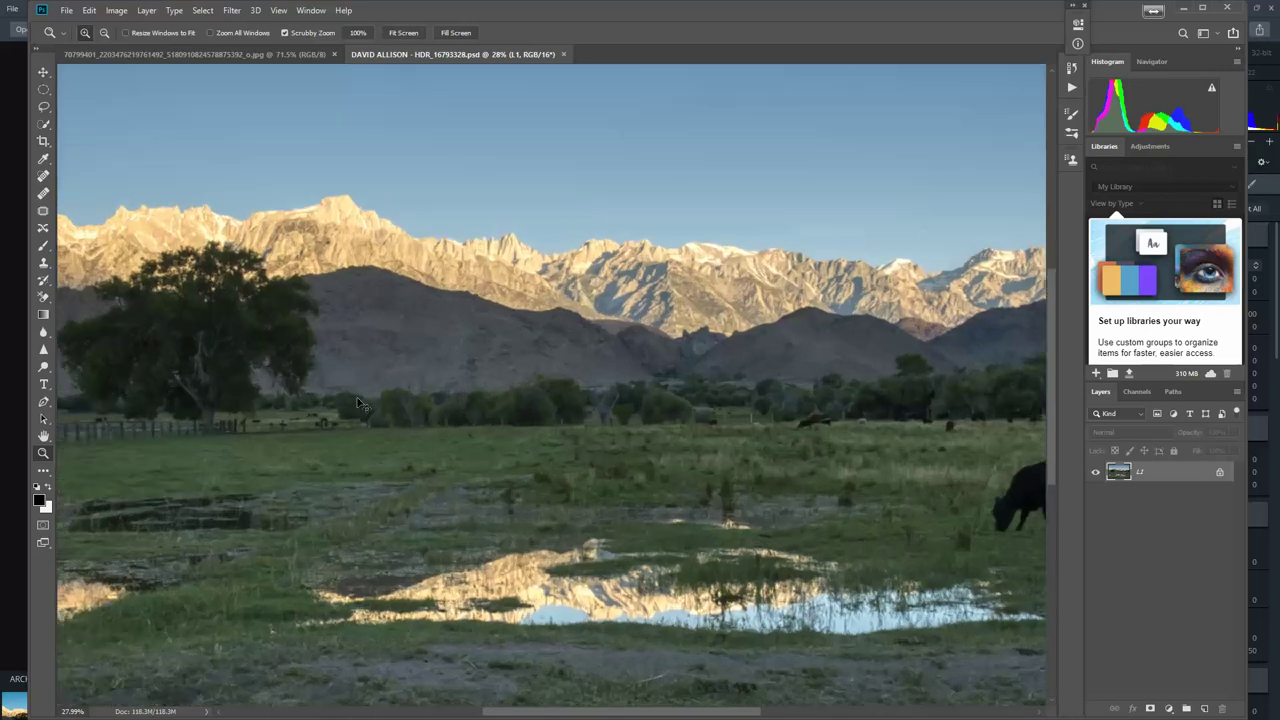
click(257, 366)
click(262, 362)
drag(320, 408, 352, 447)
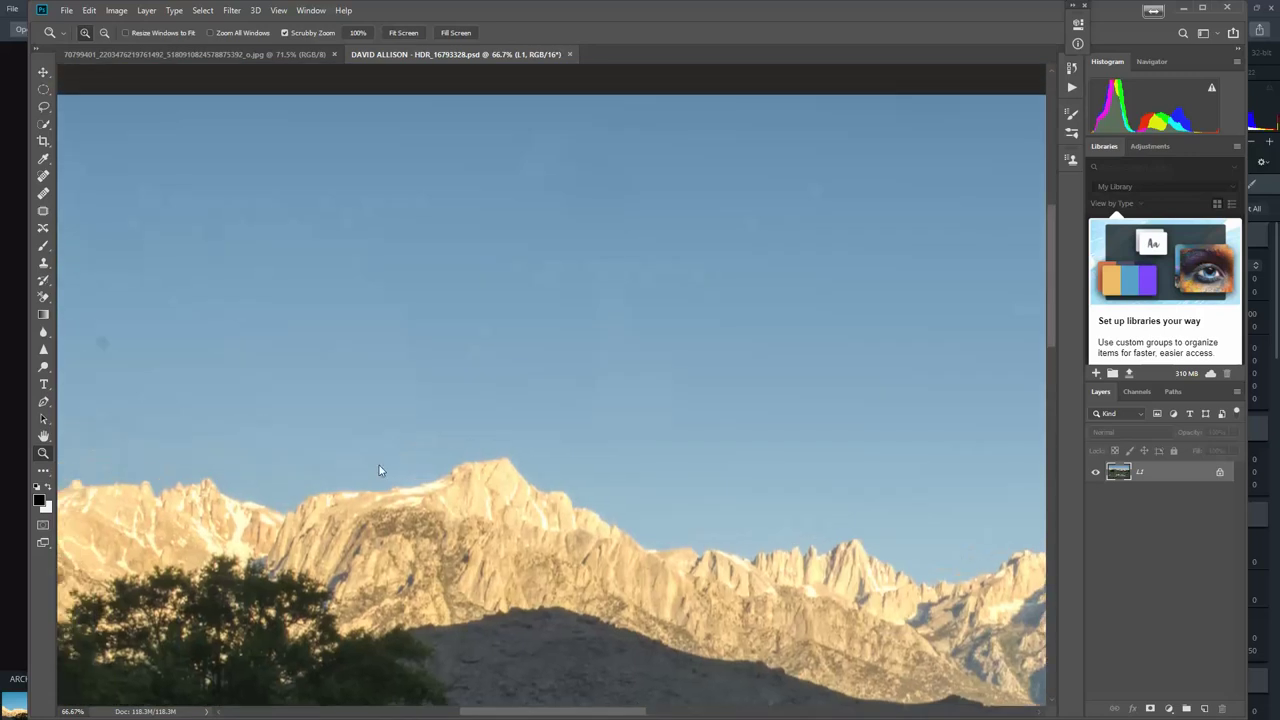
Spot-heal the two small dark dust spots in the sky, then fit the photo on screen.
key(j)
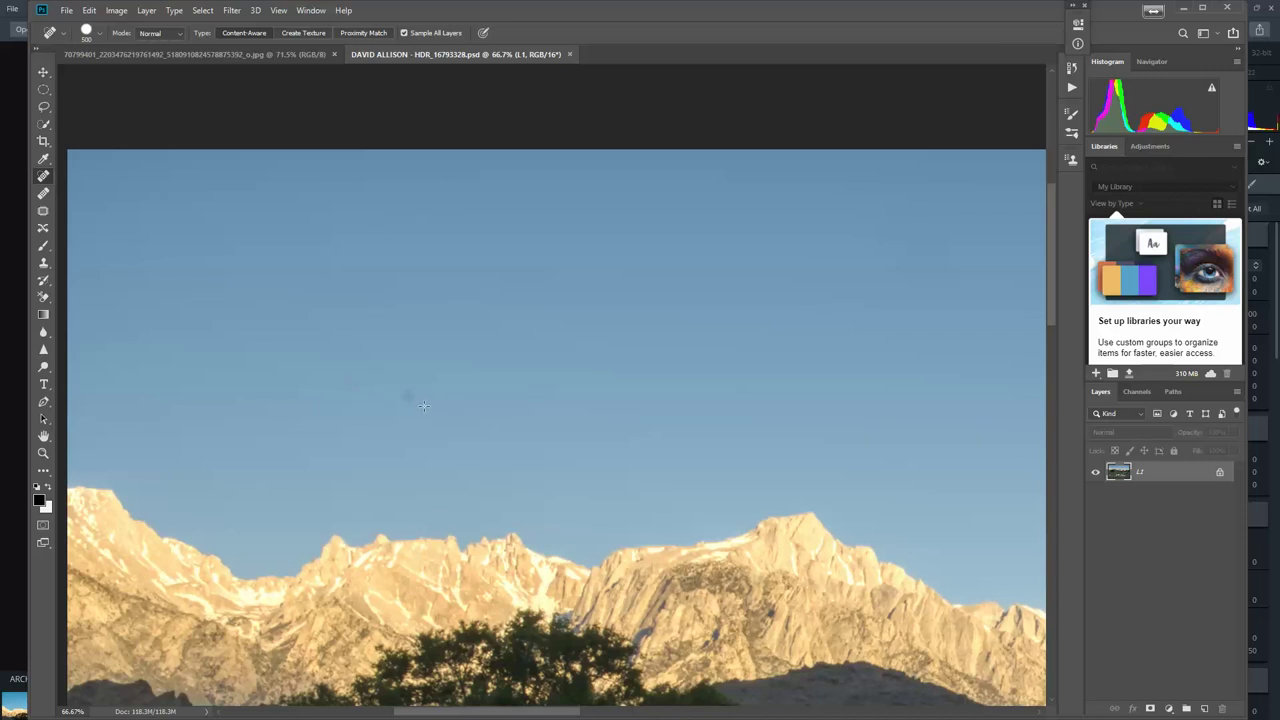
key(bracketleft)
key(bracketleft)
key(bracketleft)
key(bracketleft)
key(bracketleft)
key(bracketleft)
key(bracketleft)
key(bracketleft)
click(416, 400)
mouse_move(318, 384)
mouse_down()
mouse_move(552, 359)
mouse_move(157, 357)
mouse_move(214, 366)
mouse_move(240, 349)
mouse_move(205, 420)
mouse_move(137, 329)
mouse_move(283, 518)
mouse_up()
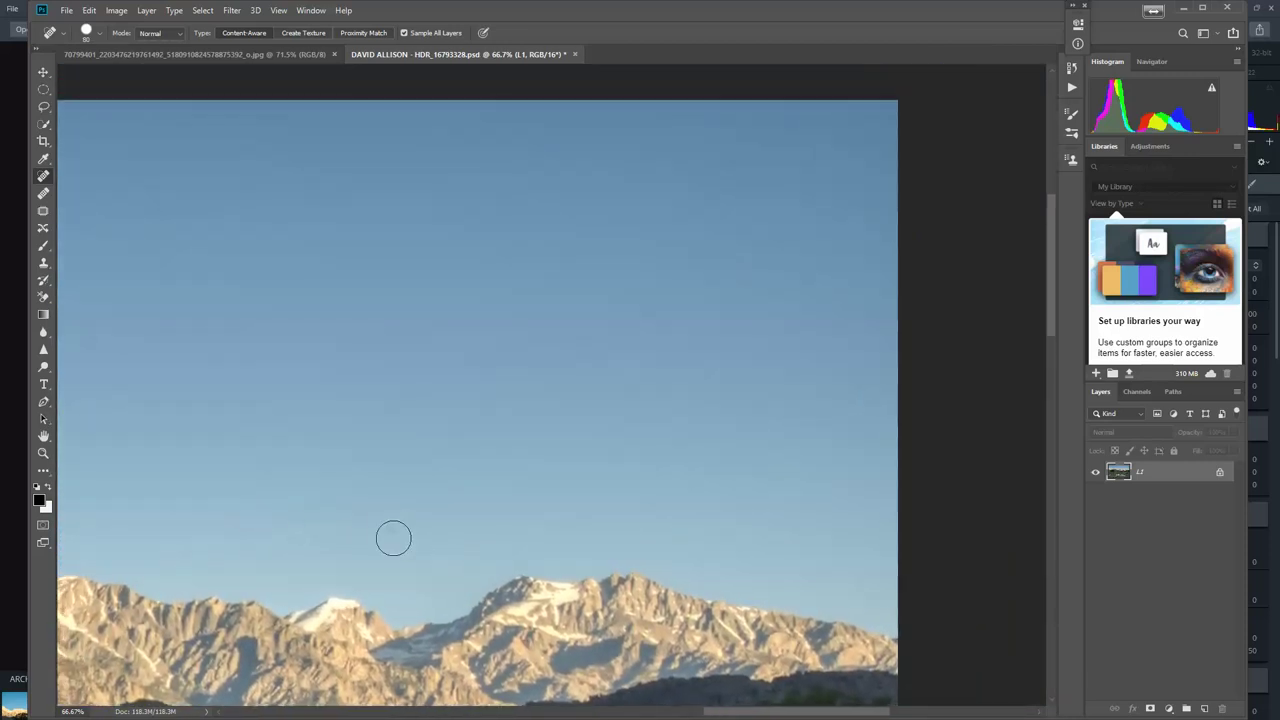
click(393, 538)
drag(436, 456, 499, 403)
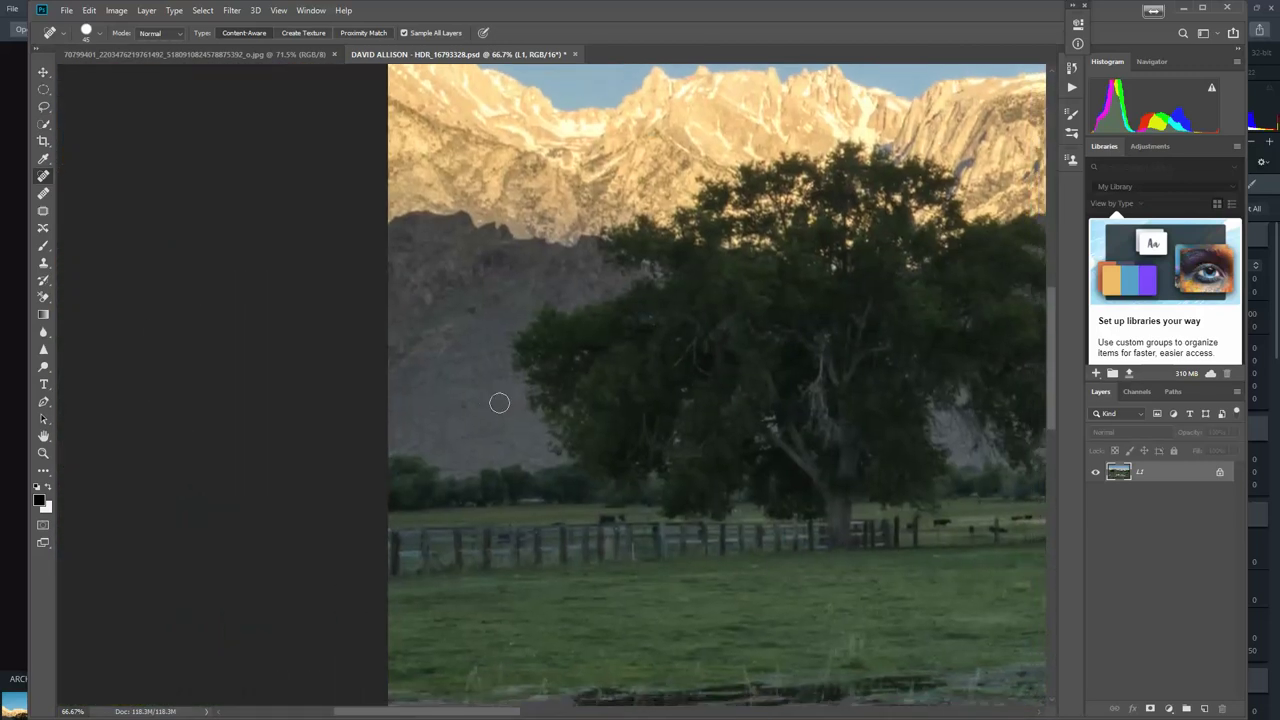
key(ctrl+0)
Lasso the black cow, Content-Aware fill it with grass, and deselect.
key(l)
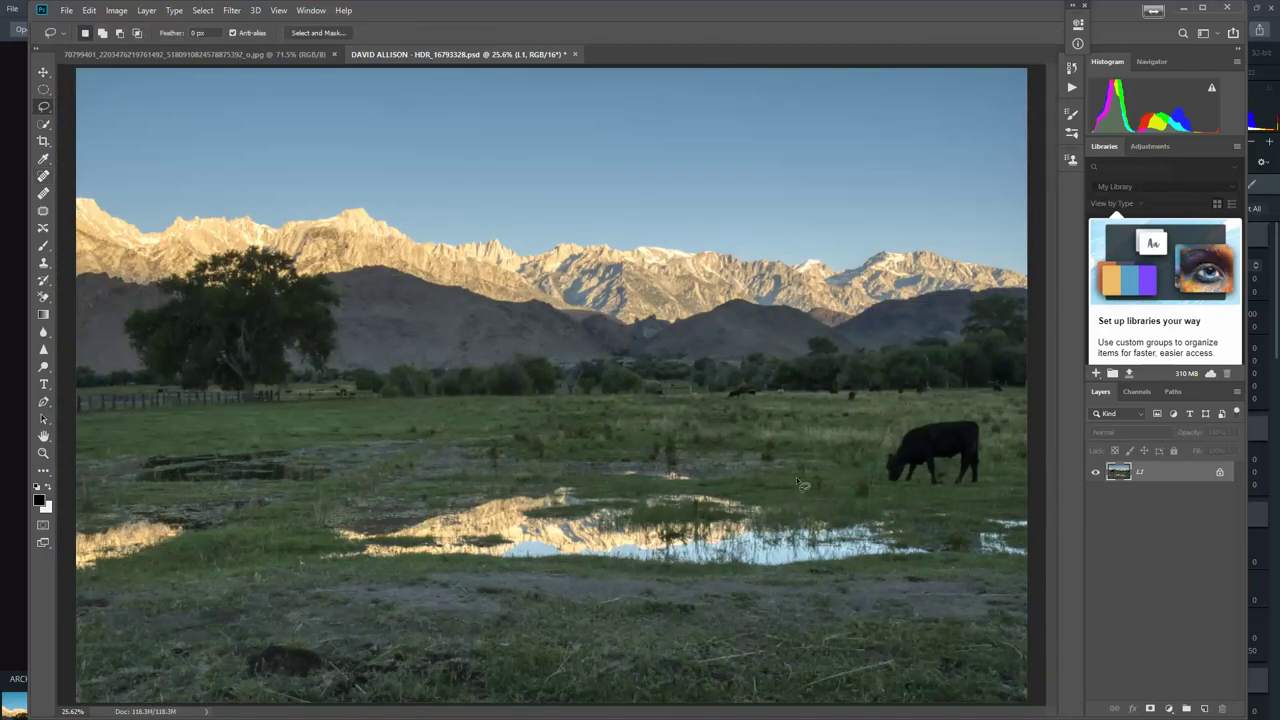
mouse_move(900, 428)
mouse_down()
mouse_move(972, 414)
mouse_move(992, 468)
mouse_move(955, 495)
mouse_move(886, 496)
mouse_move(896, 442)
mouse_up()
key(i)
key(shift+F5)
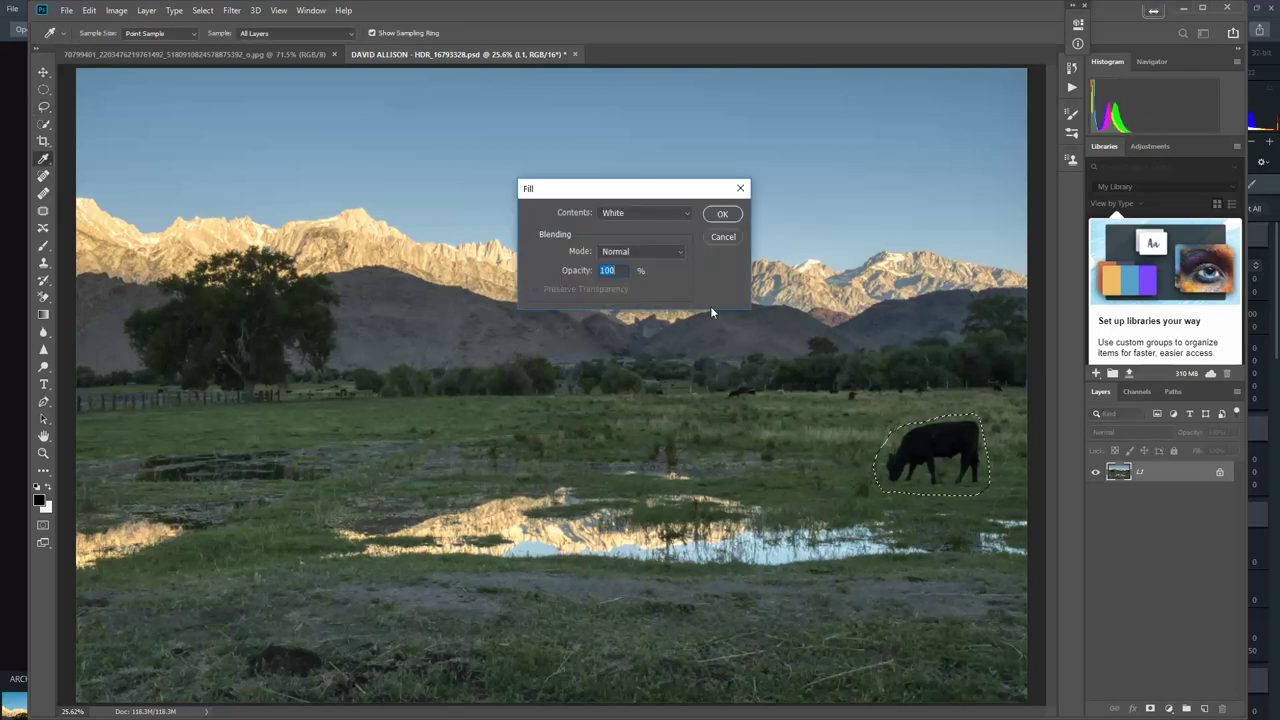
click(644, 212)
click(646, 271)
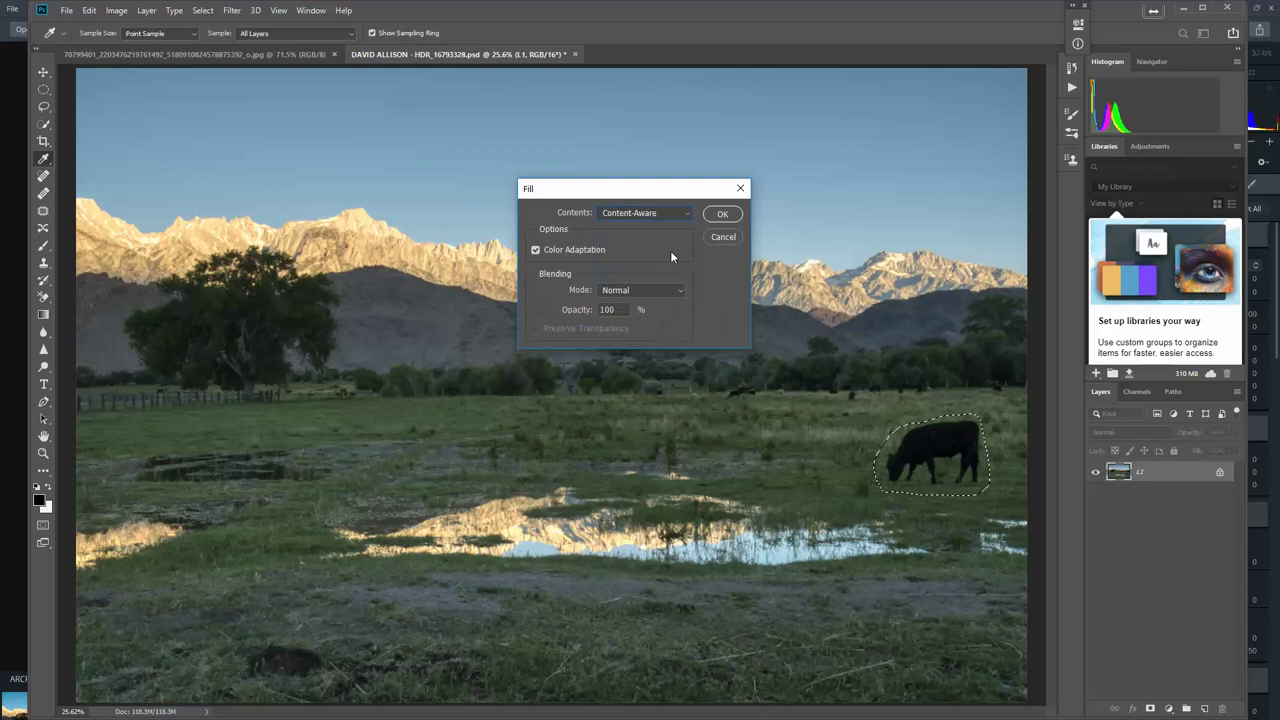
click(722, 216)
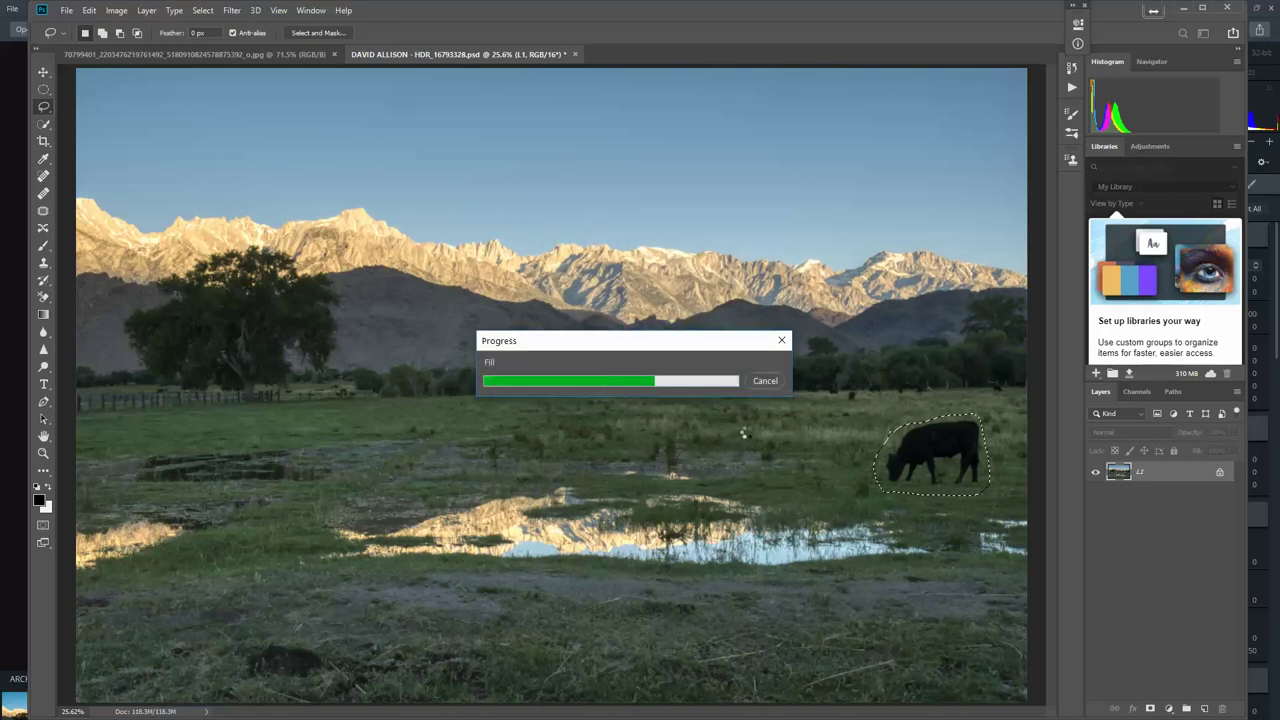
key(ctrl+d)
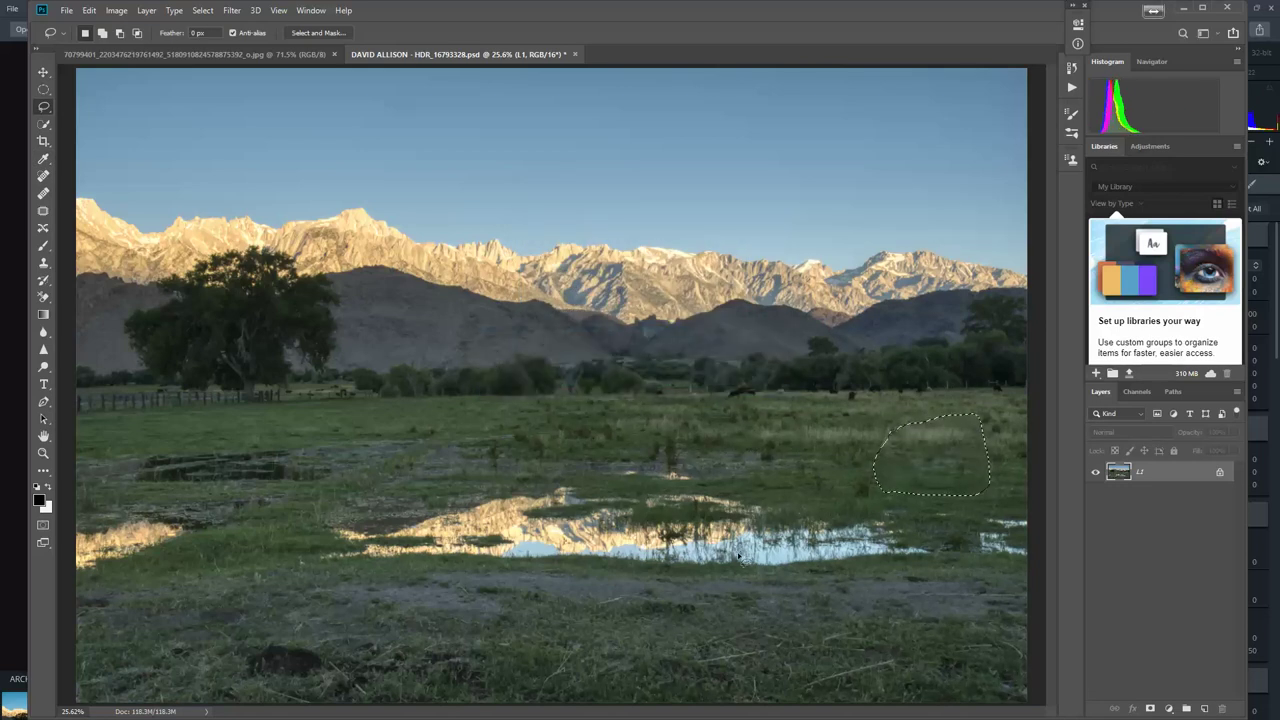
Zoom in on the patched pasture and clone nearby grass over it with the Clone Stamp.
scroll(738, 551, up, 3)
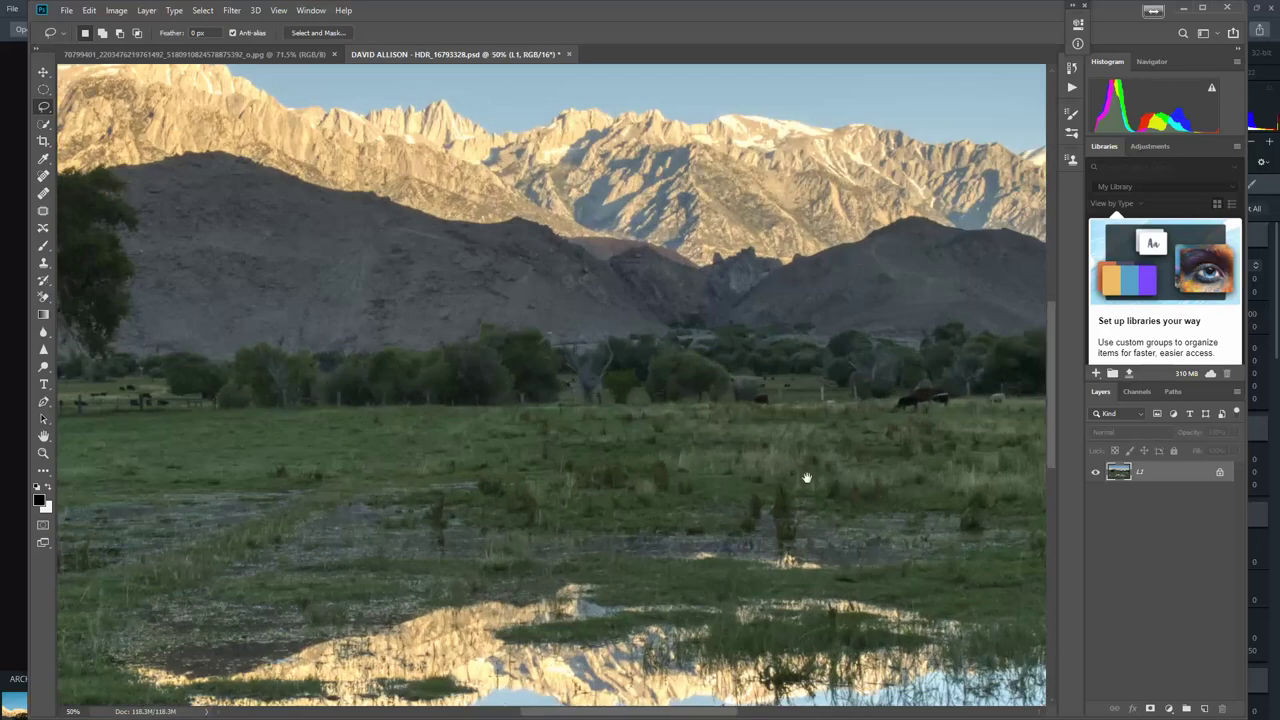
drag(809, 477, 443, 477)
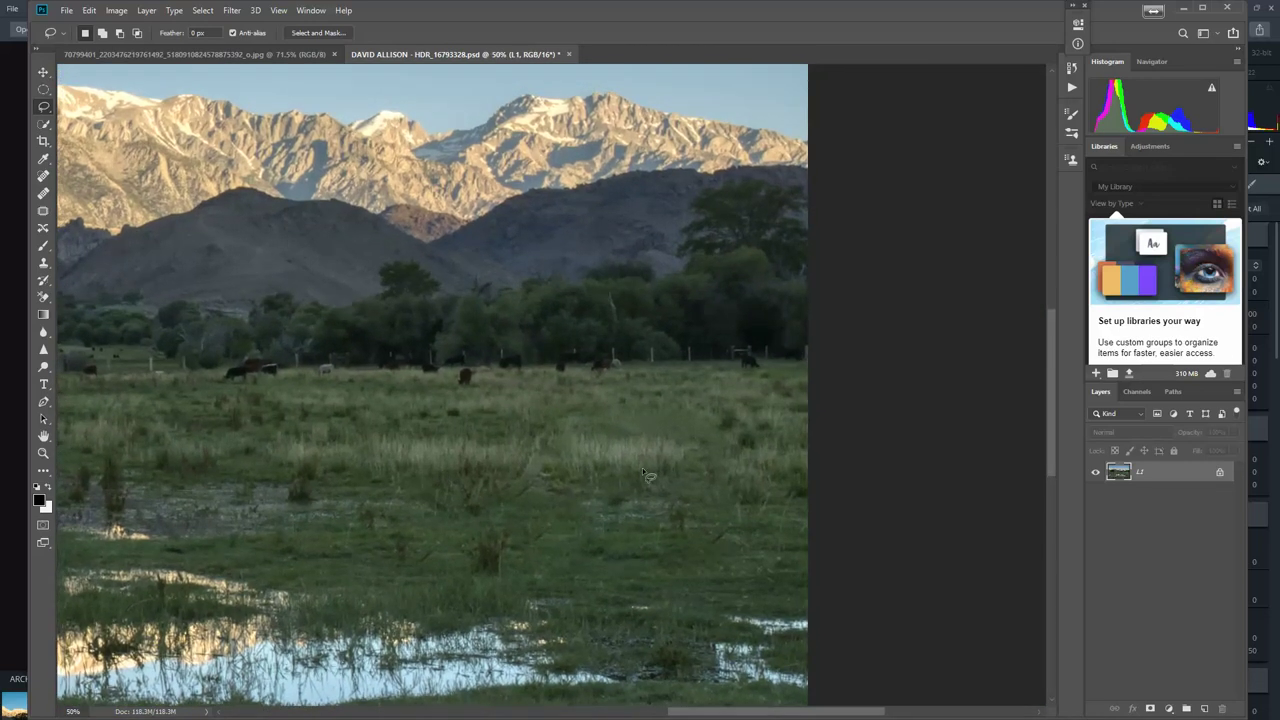
key(s)
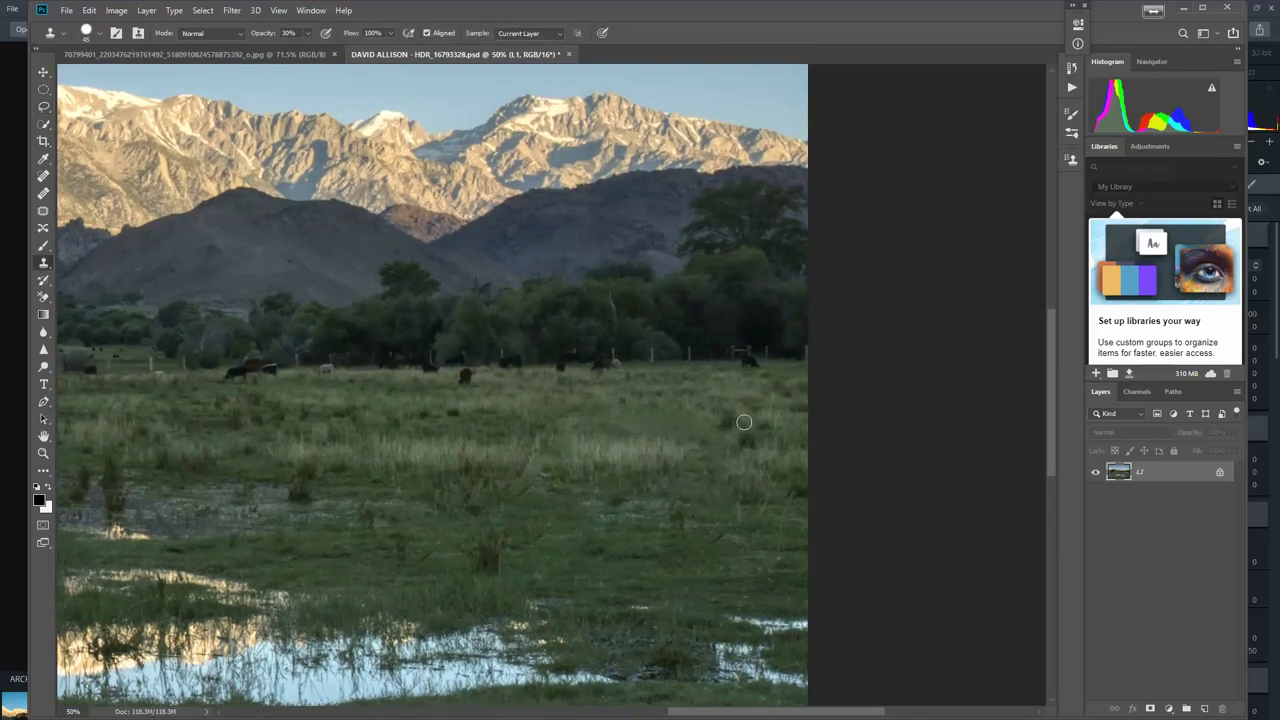
alt+click(553, 424)
mouse_move(617, 427)
mouse_down()
mouse_move(699, 424)
mouse_move(675, 380)
mouse_move(705, 409)
mouse_move(672, 412)
mouse_up()
Raise the clone opacity to 100%, finish painting over the patch, and fit the image.
click(307, 33)
drag(302, 48, 405, 63)
click(766, 433)
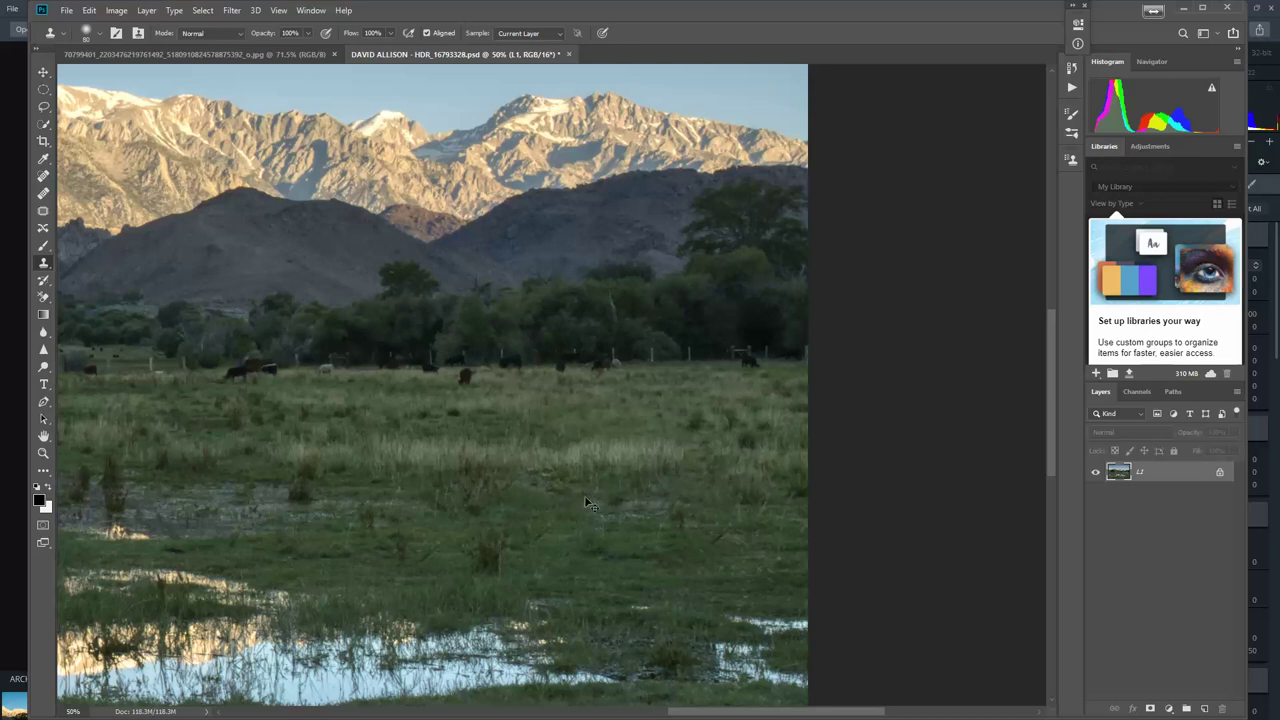
key(ctrl+0)
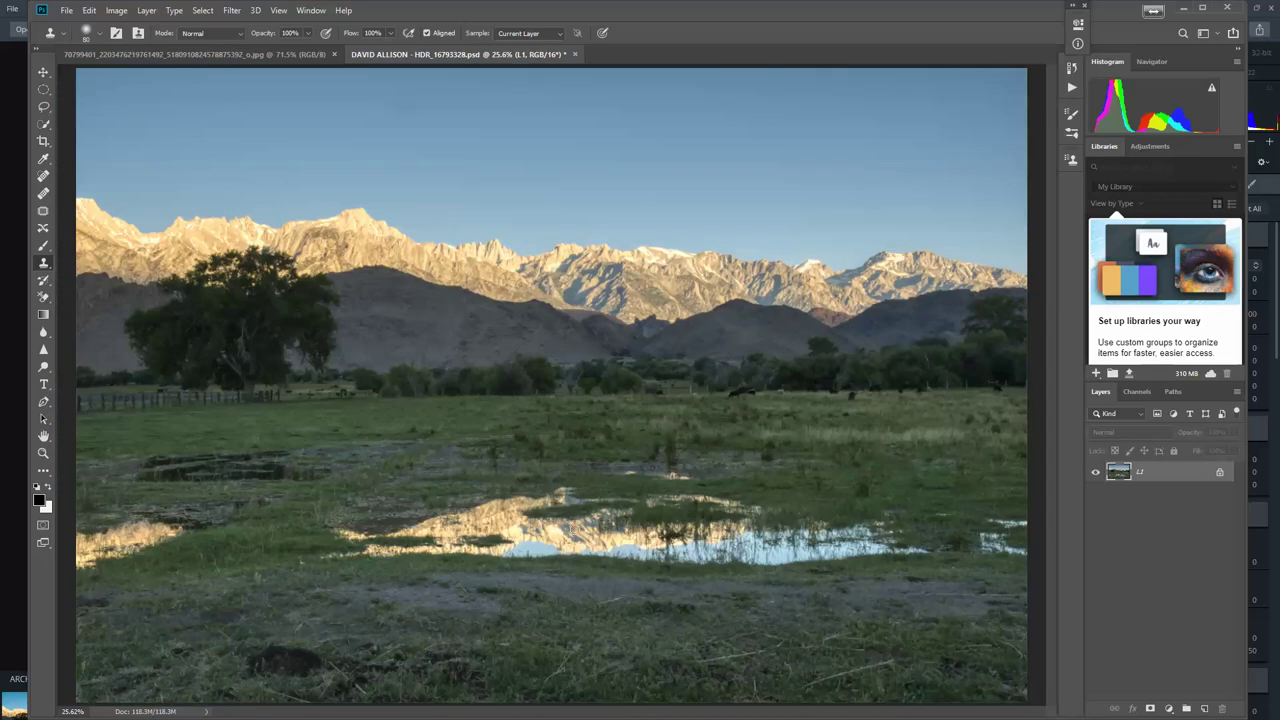
After comparing with the JPG, add a Color Balance layer with midtones Yellow–Blue at -15.
click(141, 54)
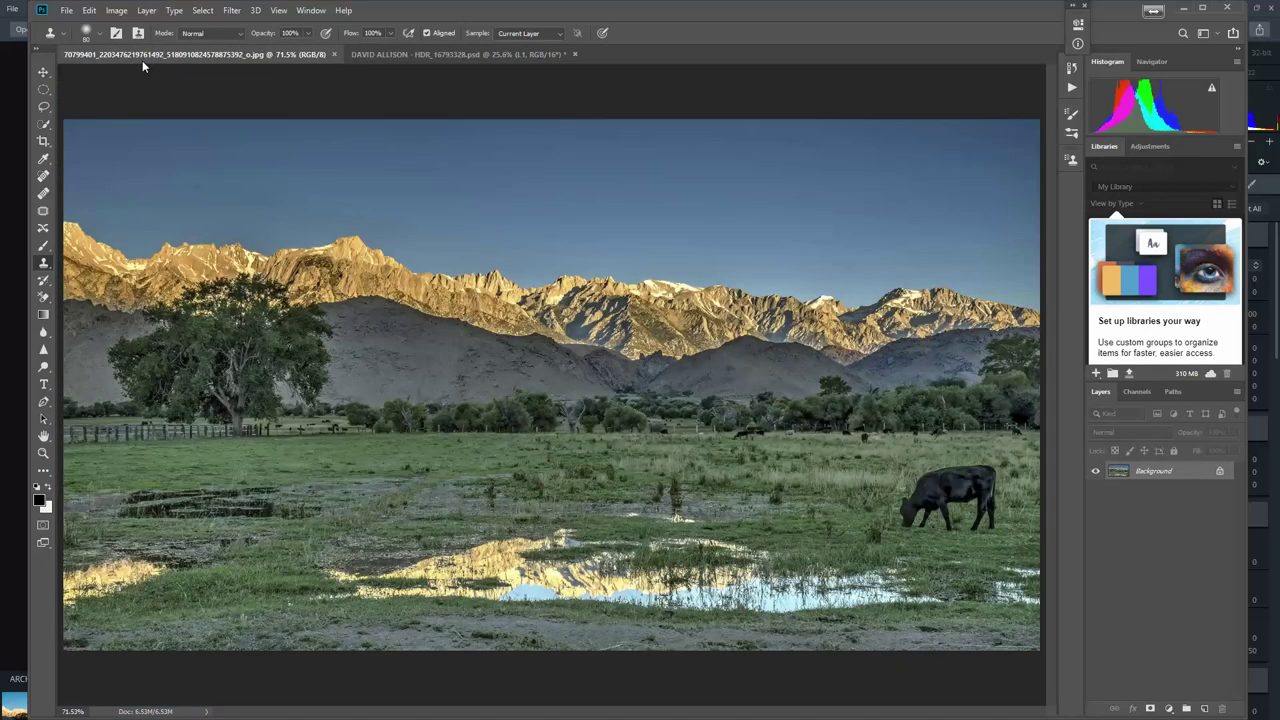
click(411, 56)
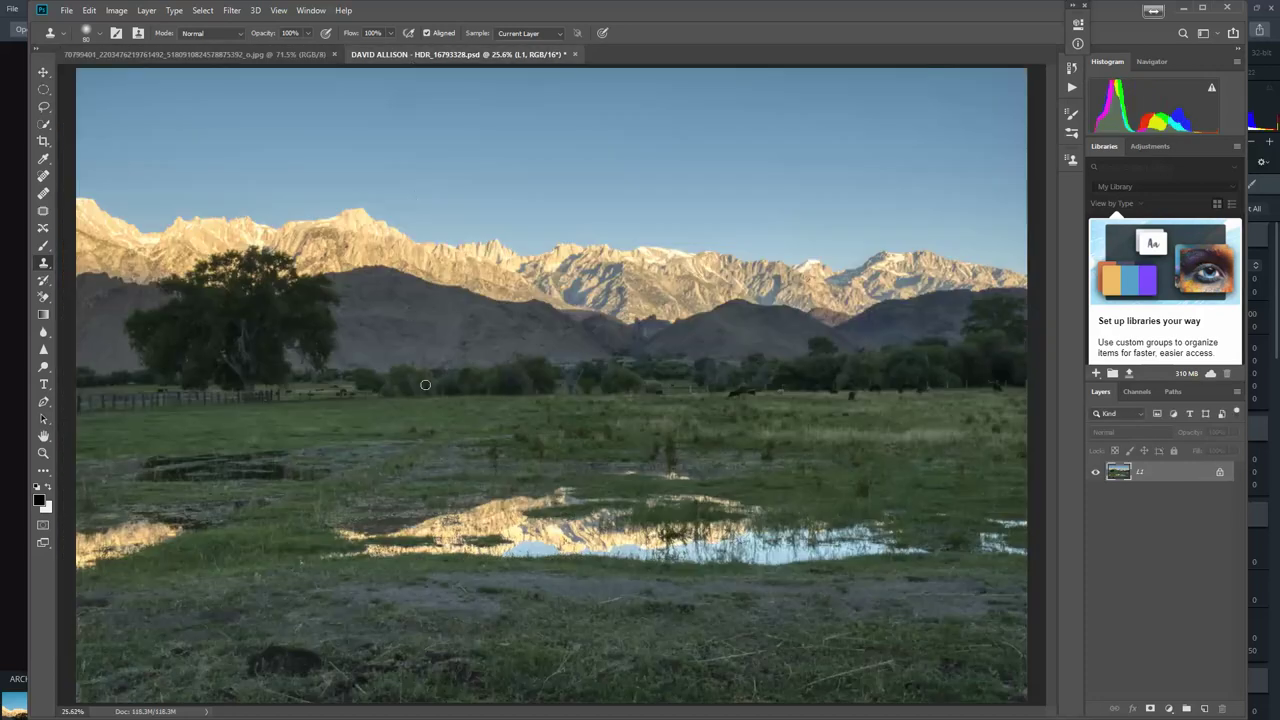
click(1171, 708)
click(1174, 588)
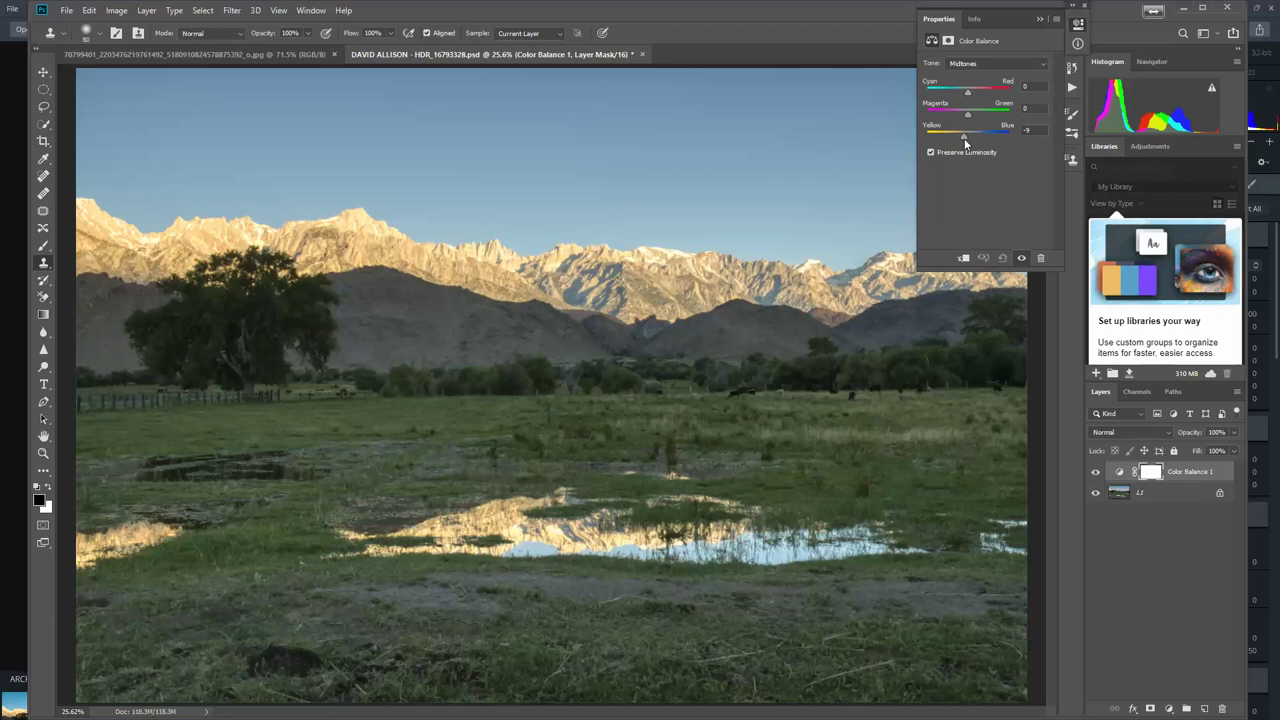
drag(964, 138, 962, 131)
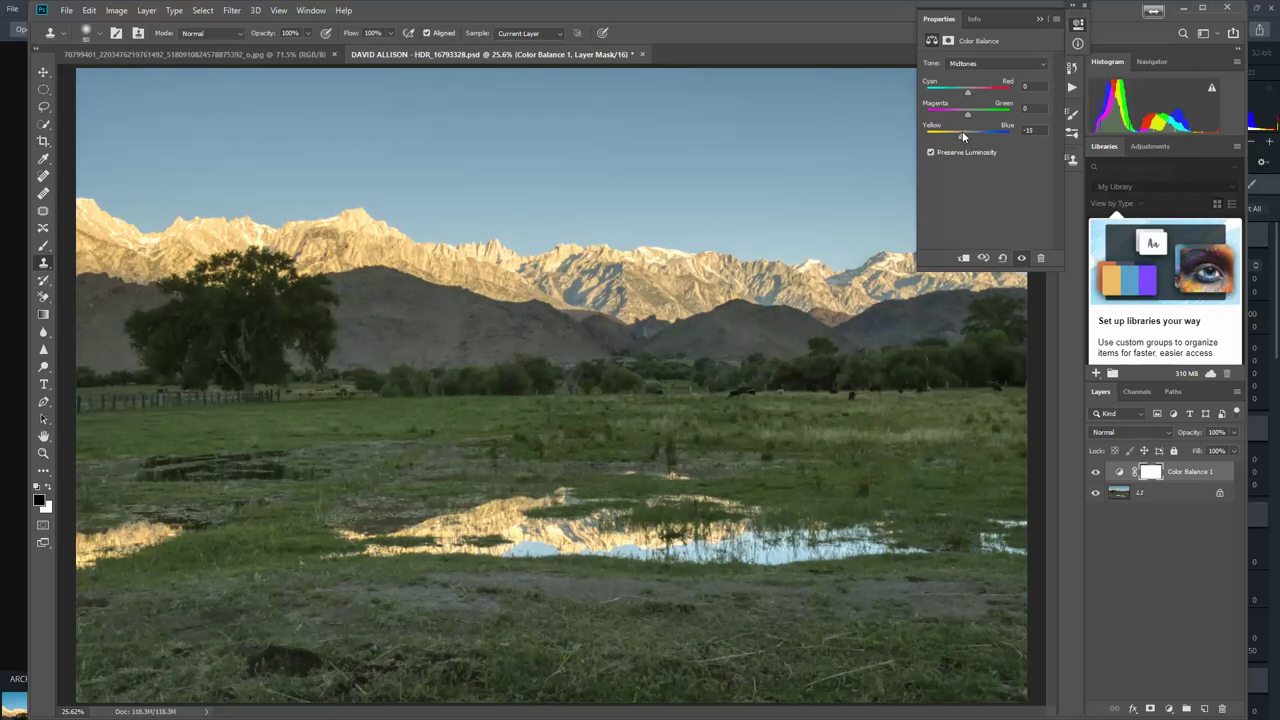
click(1038, 20)
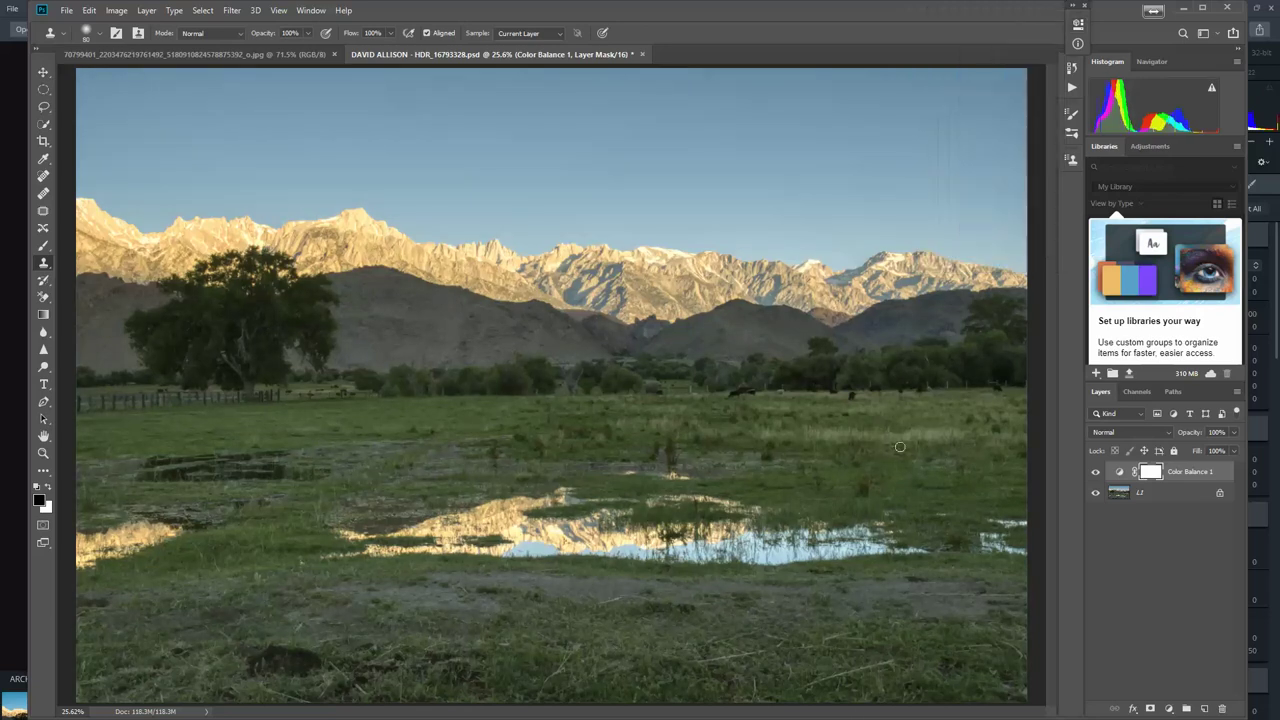
Add Curves 1 with a slight black-point nudge and the white point pulled in to Input 237.
click(1170, 707)
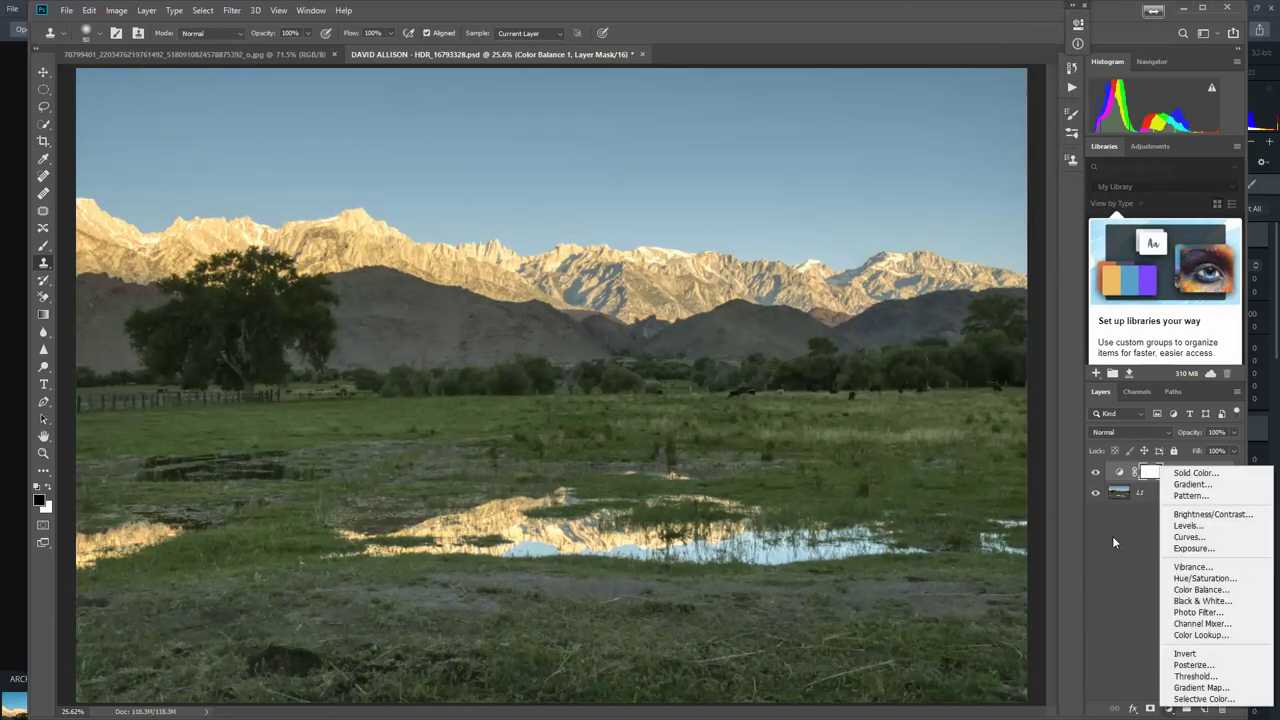
click(1187, 537)
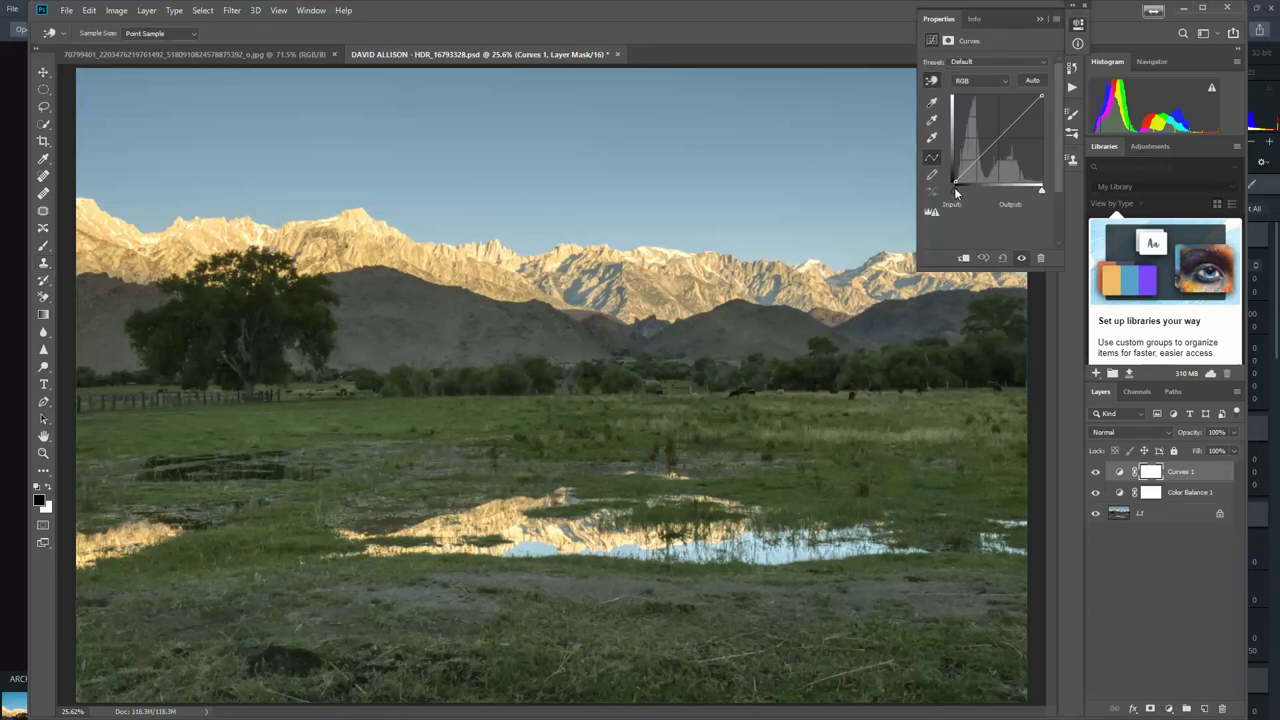
drag(957, 190, 956, 192)
drag(1042, 193, 1040, 197)
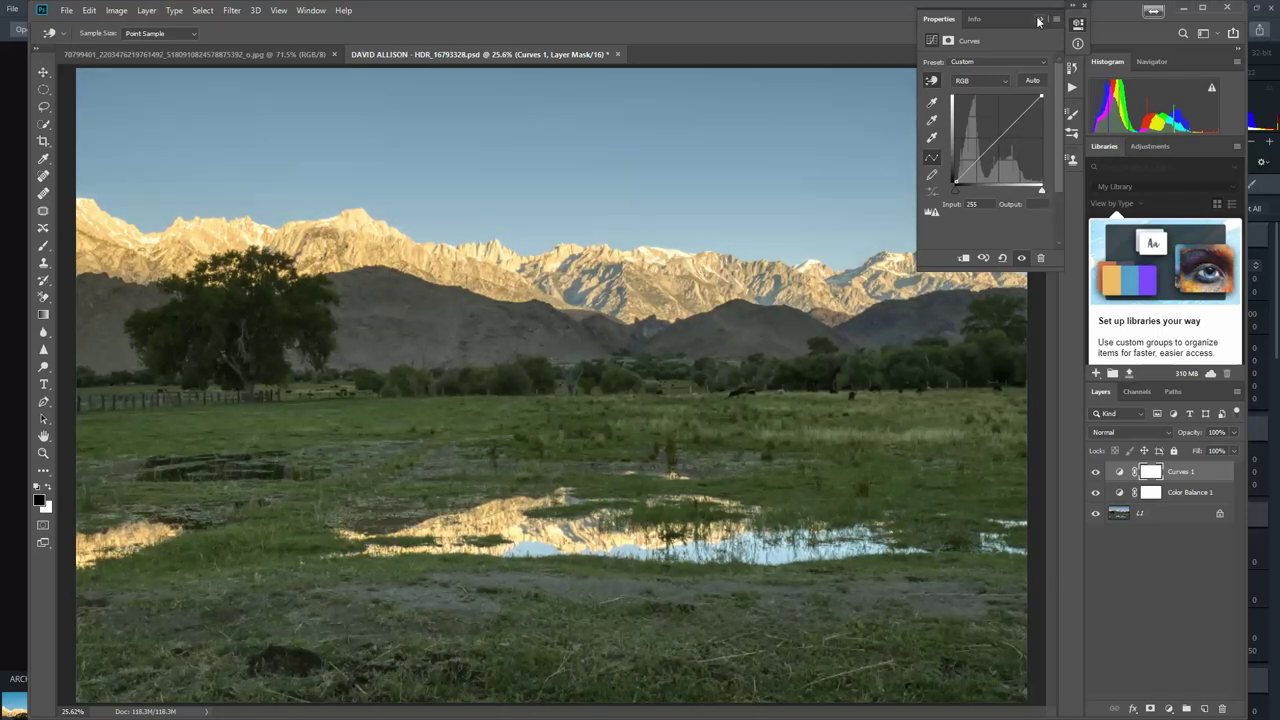
Add a second Curves adjustment layer above Curves 1.
click(1039, 19)
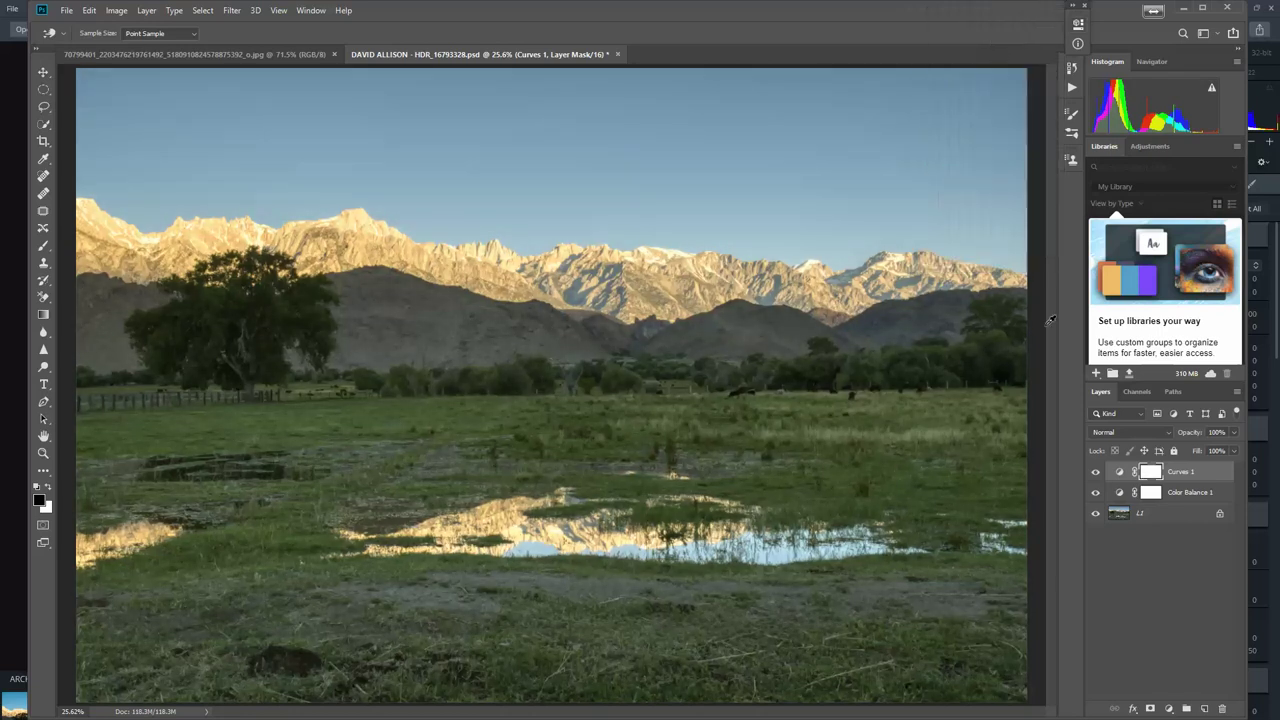
click(1170, 708)
click(1173, 535)
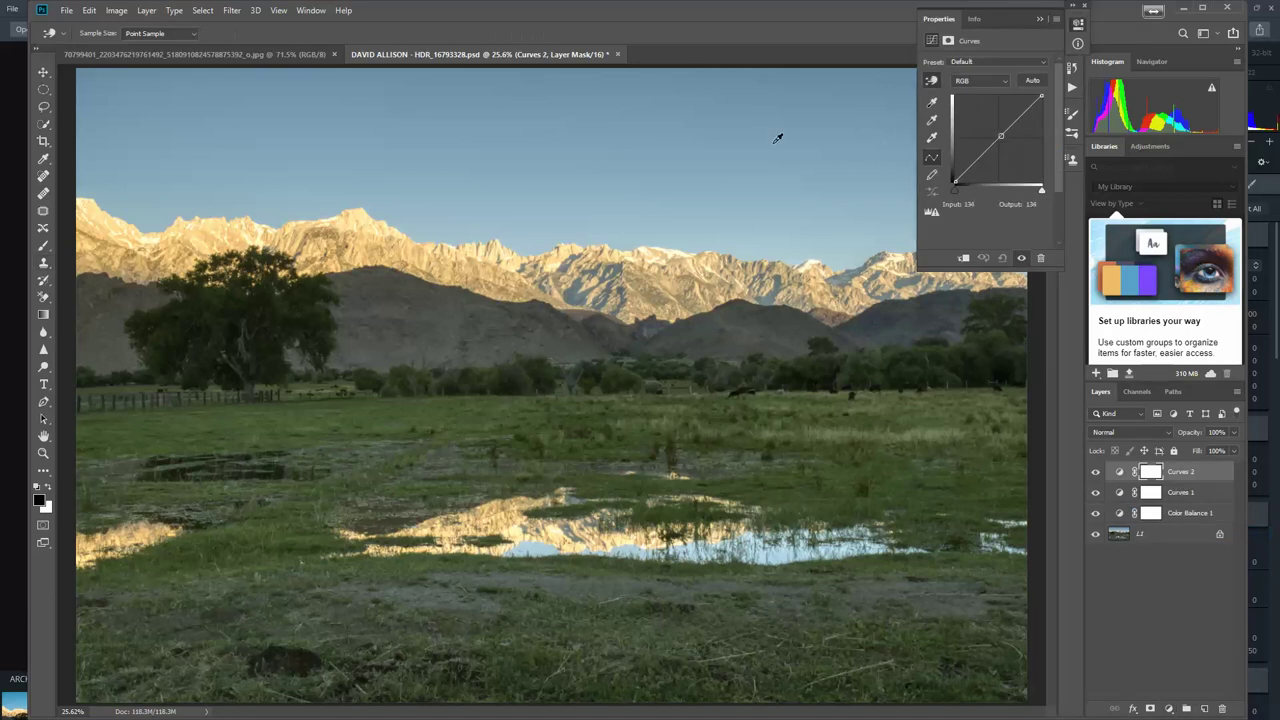
Add a curve point at input 146 and bend it down to darken the tones.
click(538, 161)
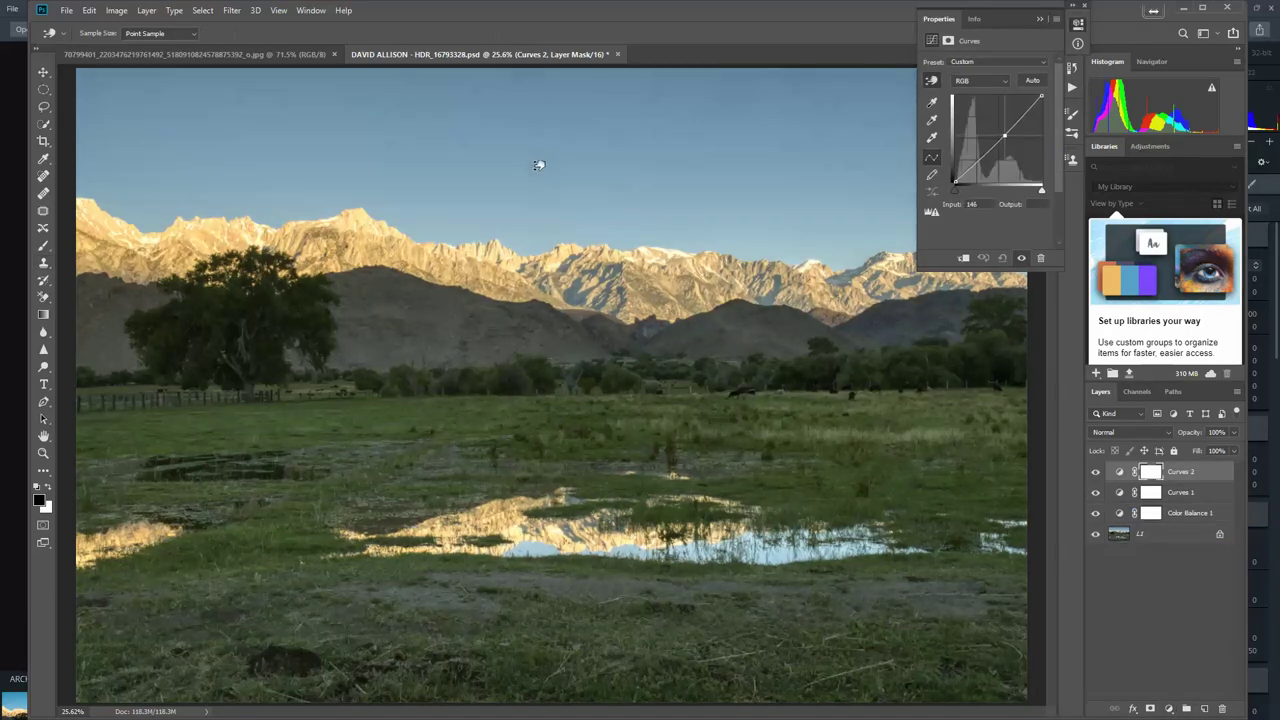
drag(538, 165, 567, 167)
click(1039, 20)
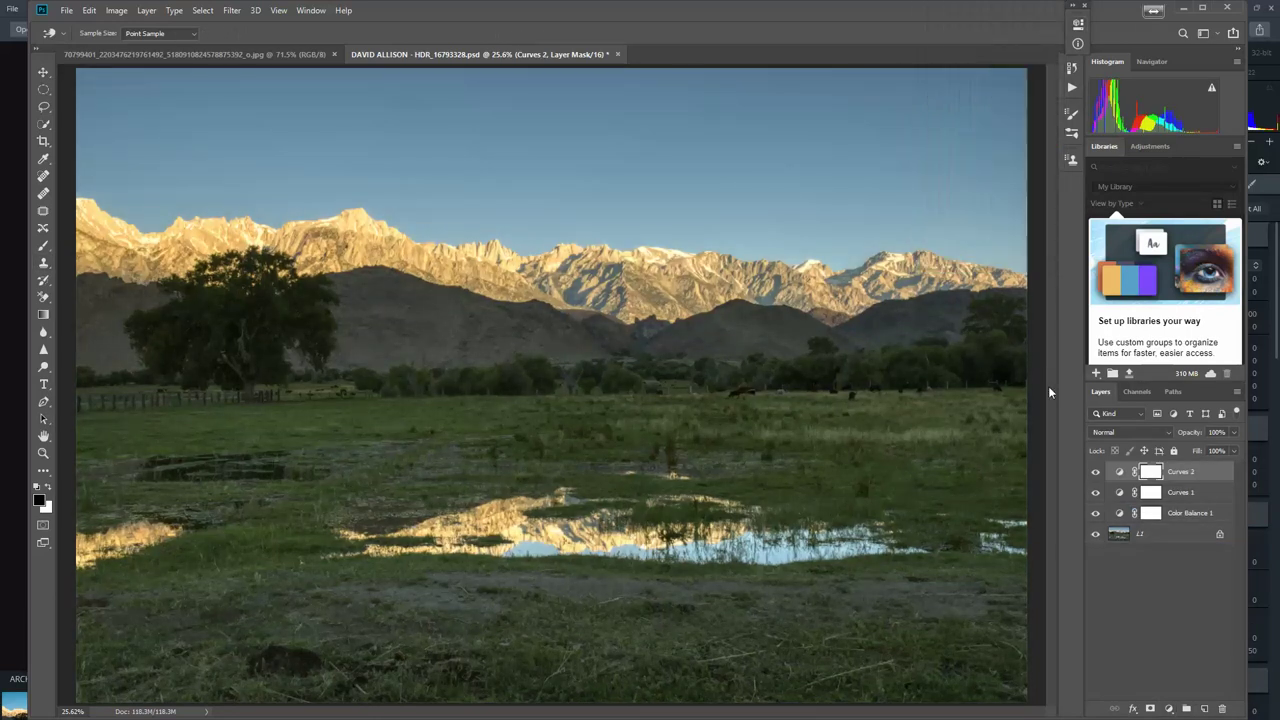
Invert the Curves 2 mask to black and paint the darkening back in with white at 33% opacity.
key(ctrl+i)
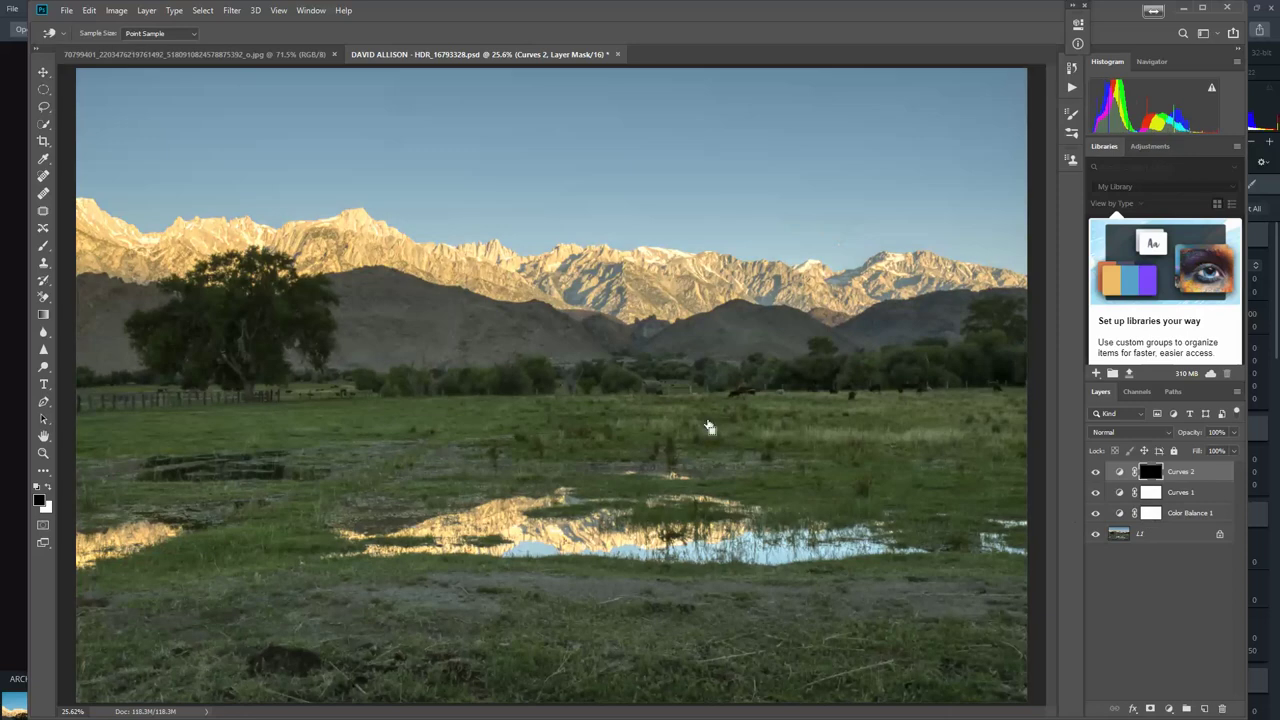
key(b)
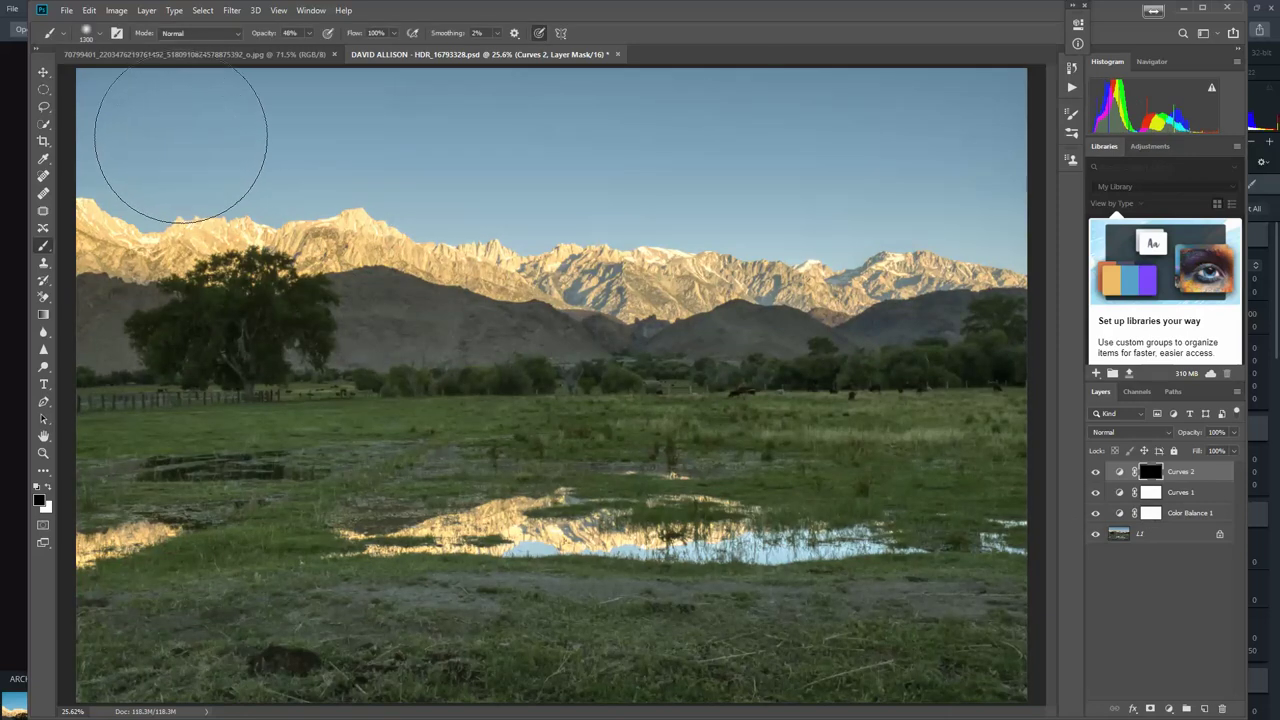
key(x)
drag(308, 33, 300, 47)
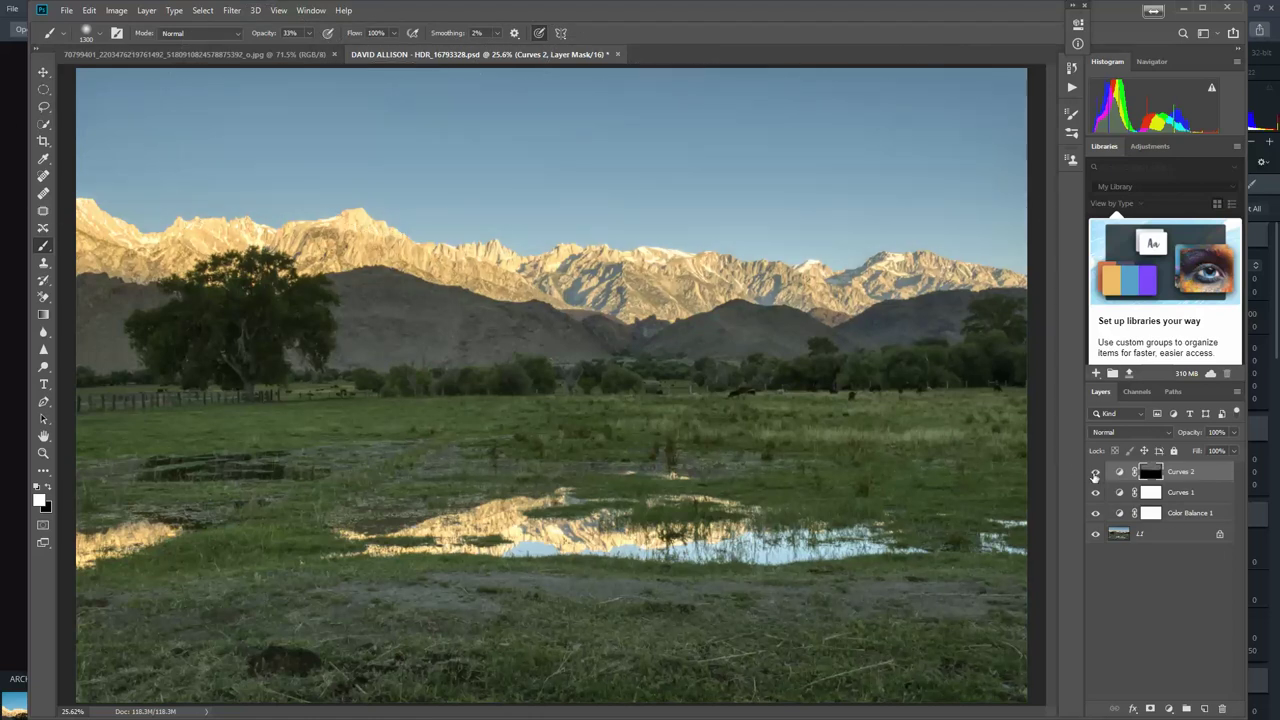
click(1094, 472)
click(1094, 472)
click(146, 55)
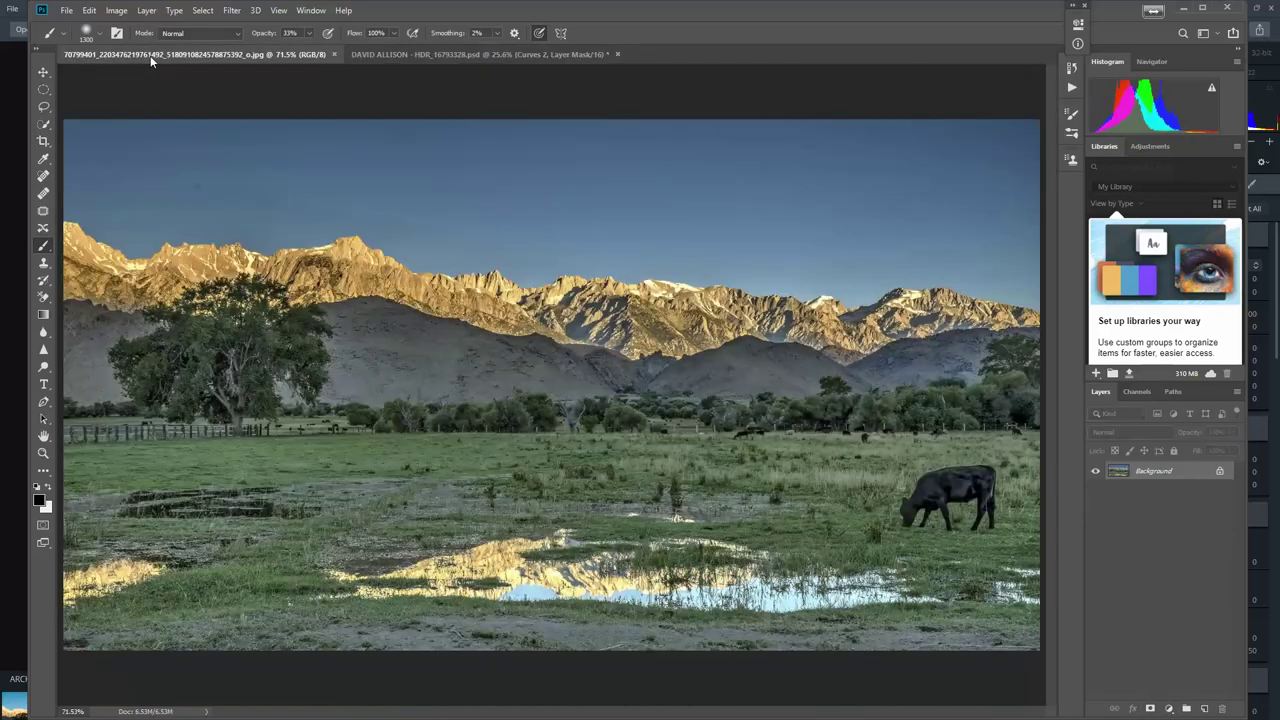
click(411, 55)
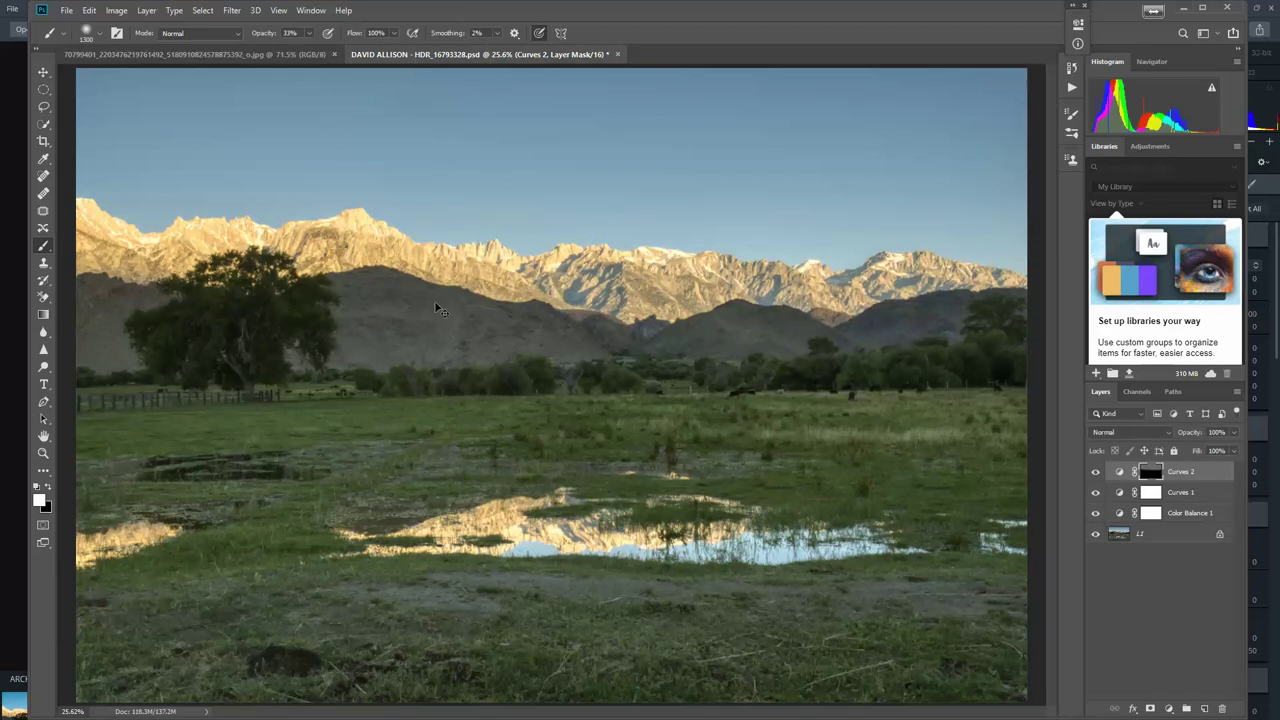
key(ctrl+minus)
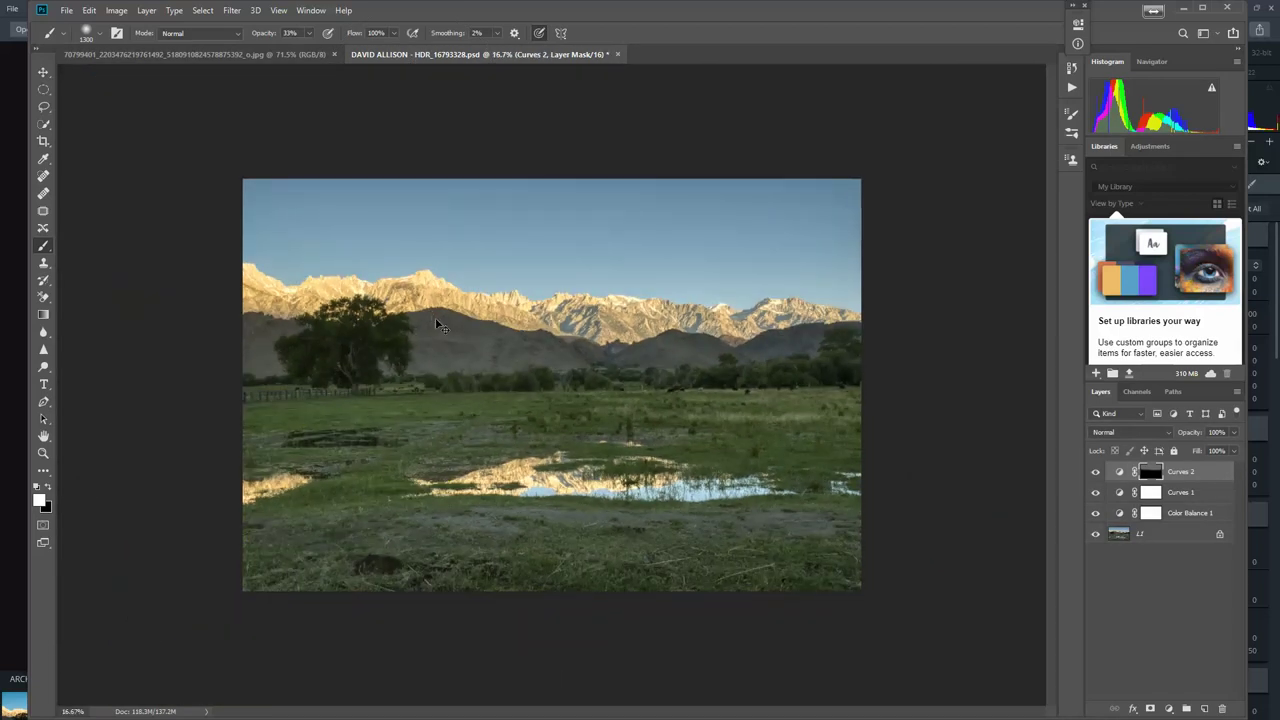
key(ctrl+plus)
key(ctrl+minus)
key(ctrl+minus)
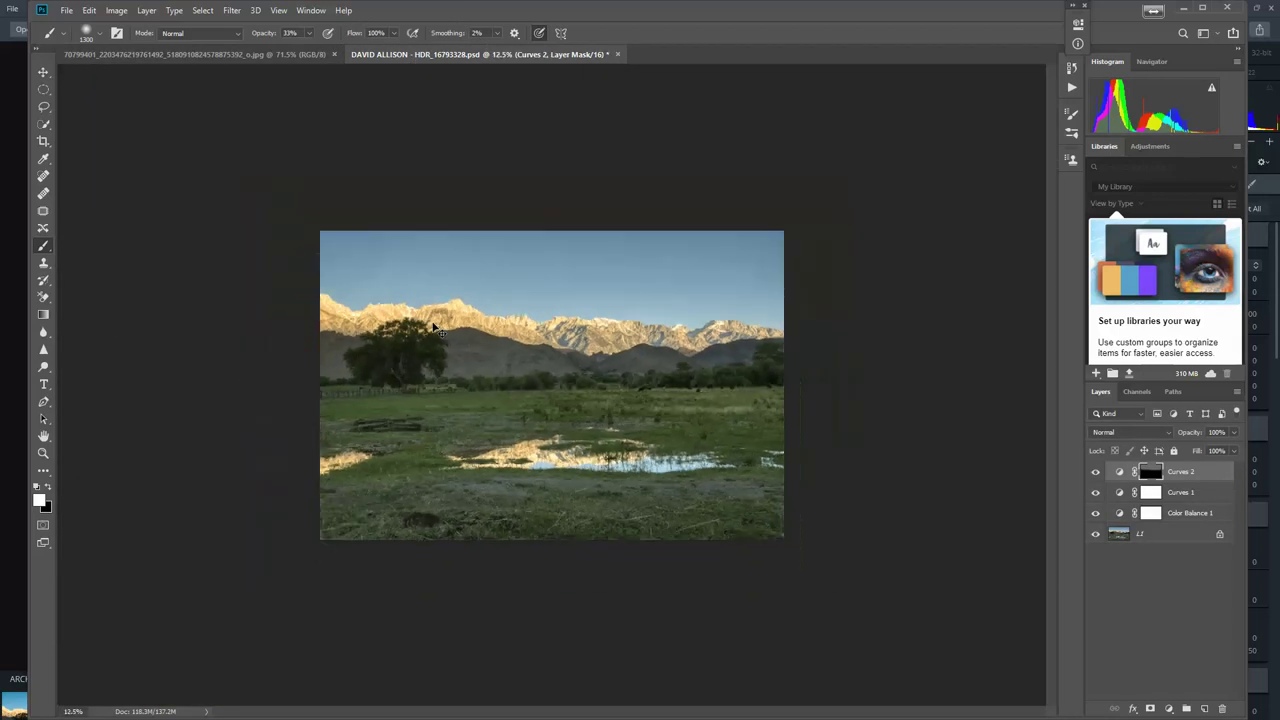
key(ctrl+plus)
key(ctrl+plus)
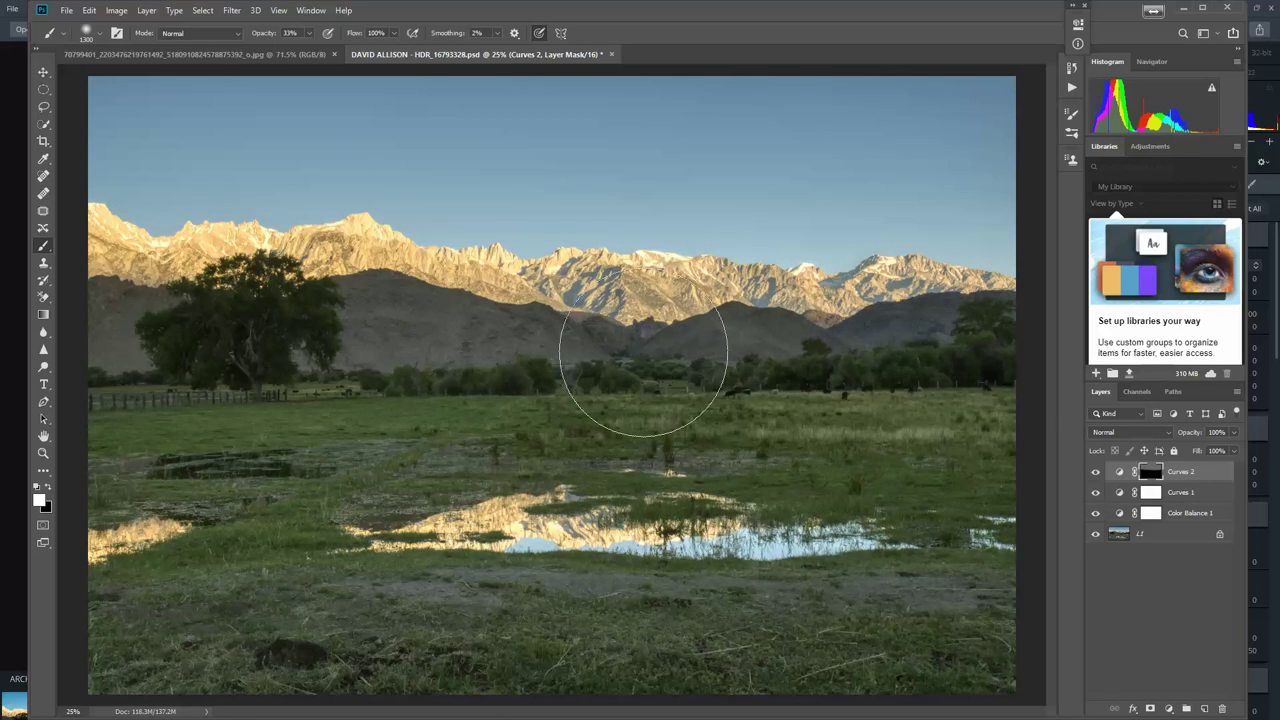
click(253, 55)
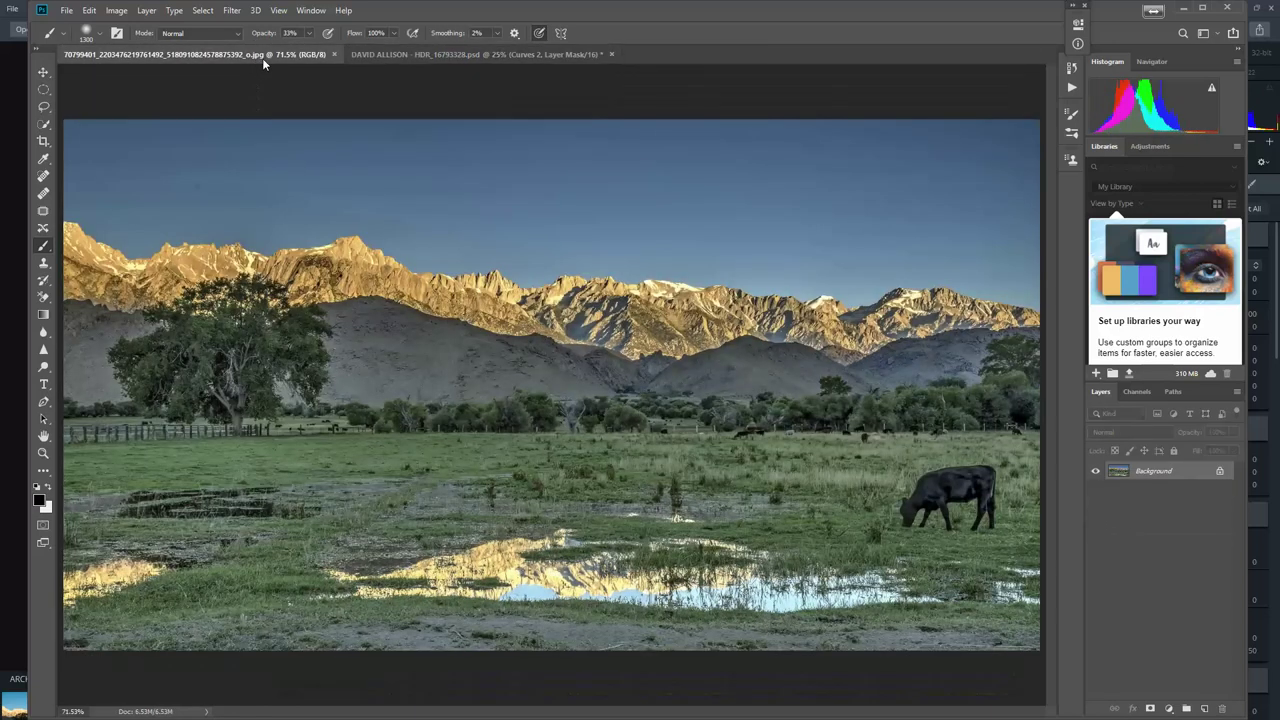
click(450, 57)
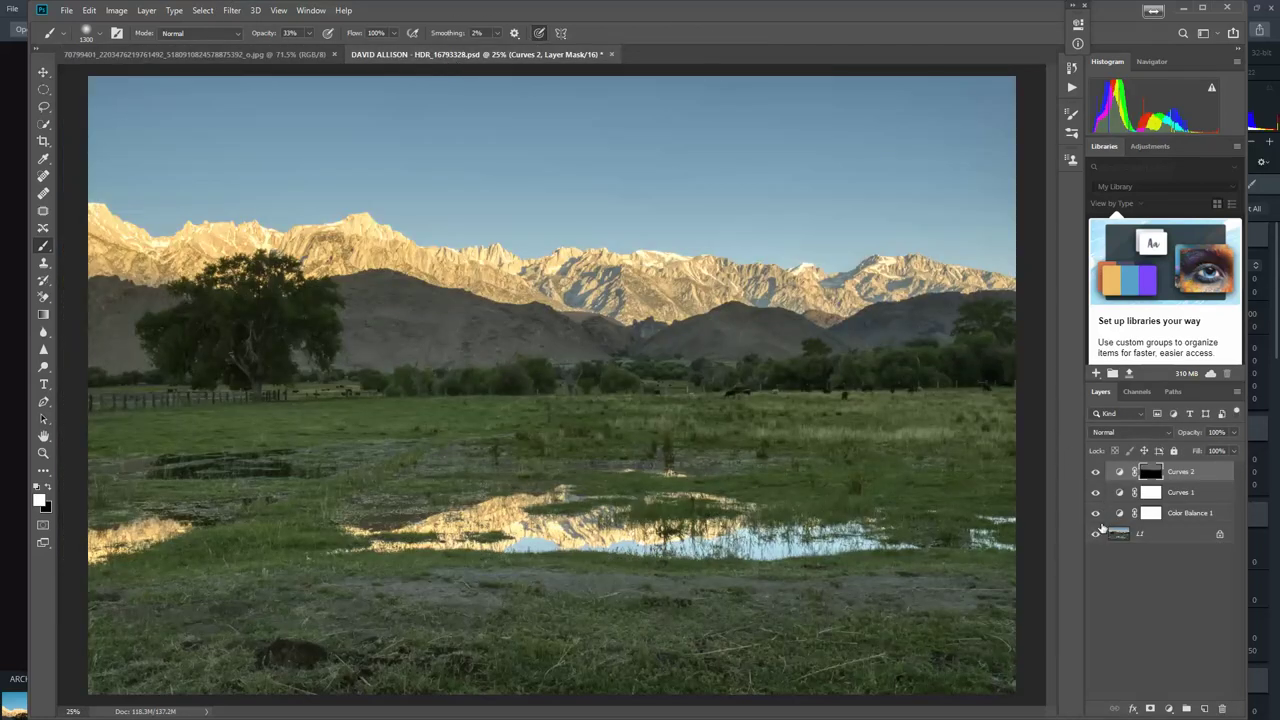
Stamp visible layers into Layer 1 and apply Unsharp Mask at Amount 100, Radius 2.0, Threshold 1.
key(ctrl+shift+alt+e)
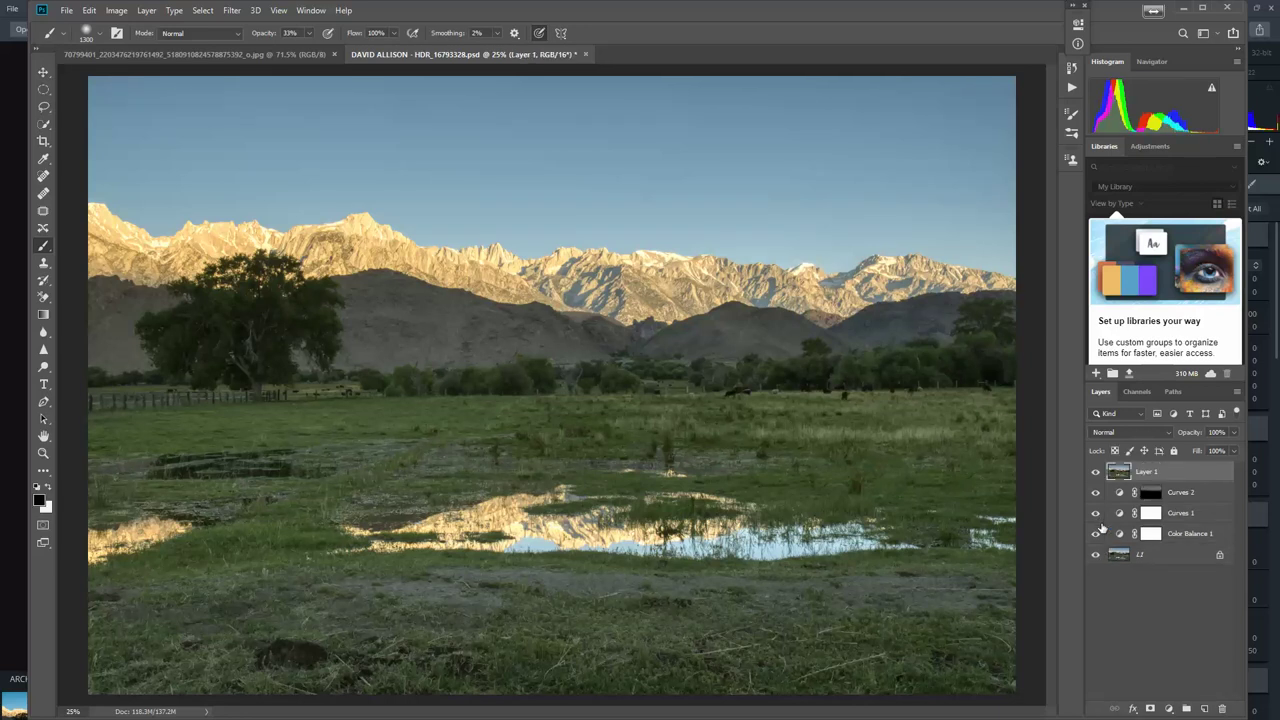
click(232, 10)
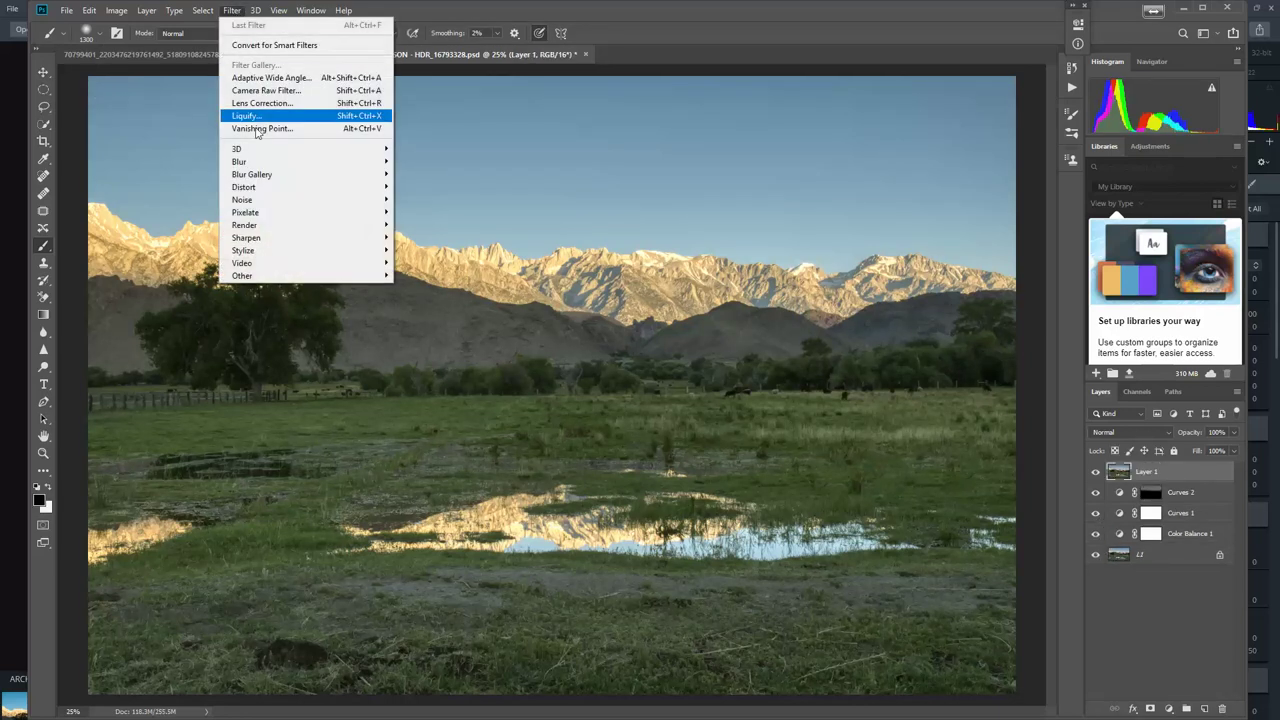
mouse_move(293, 240)
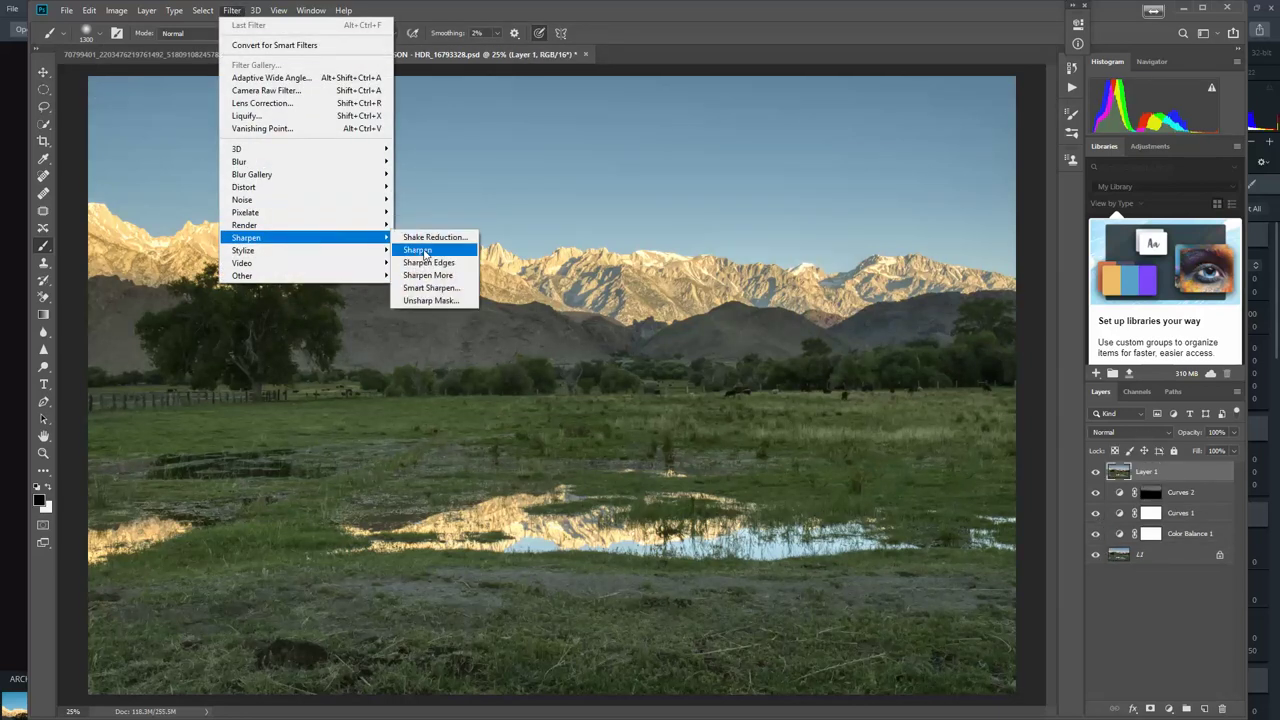
click(430, 300)
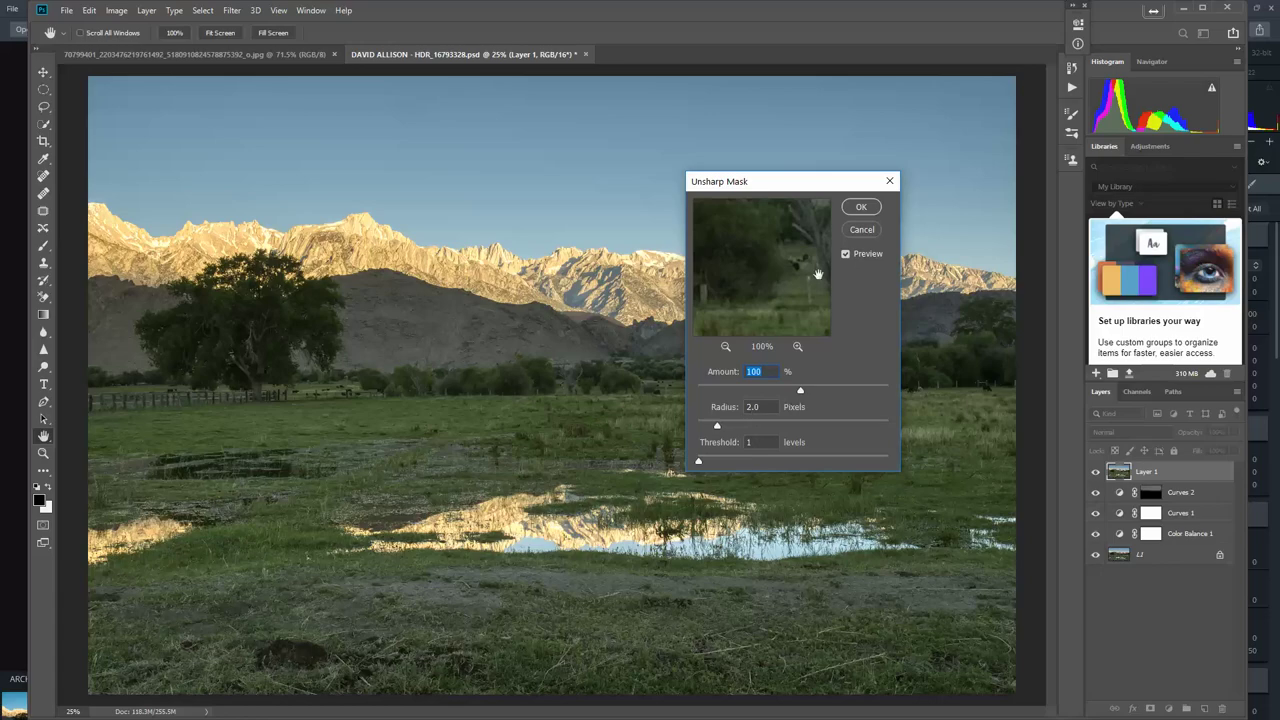
click(850, 212)
key(b)
scroll(400, 400, up, 3)
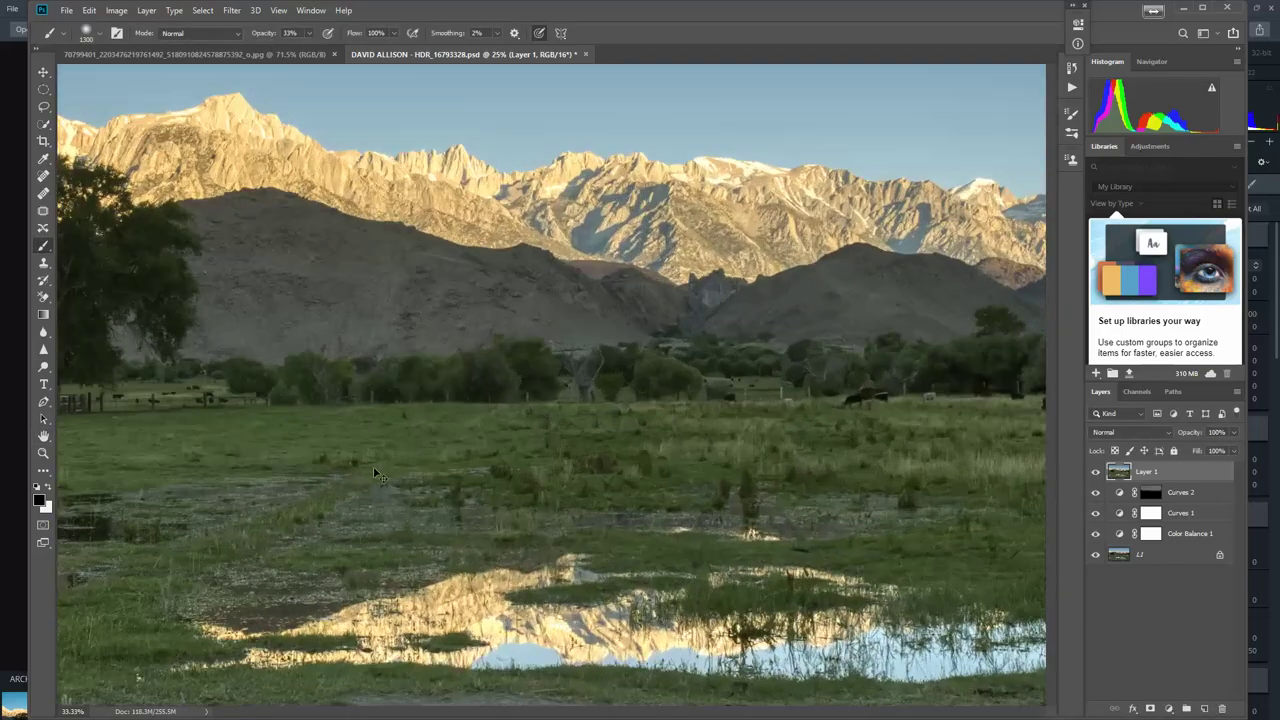
mouse_move(412, 396)
mouse_down()
mouse_move(520, 150)
mouse_move(560, 200)
mouse_move(627, 241)
mouse_move(846, 294)
mouse_move(743, 349)
mouse_move(480, 343)
mouse_move(490, 405)
mouse_up()
key(ctrl+0)
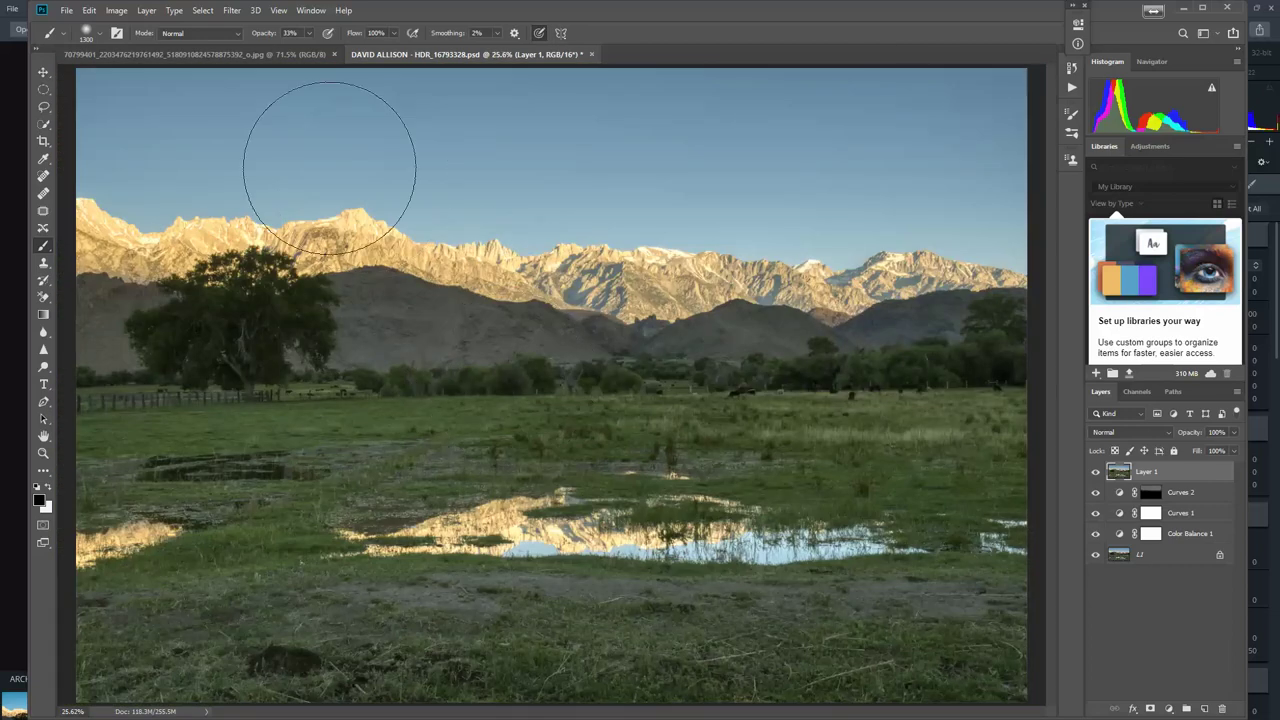
click(244, 53)
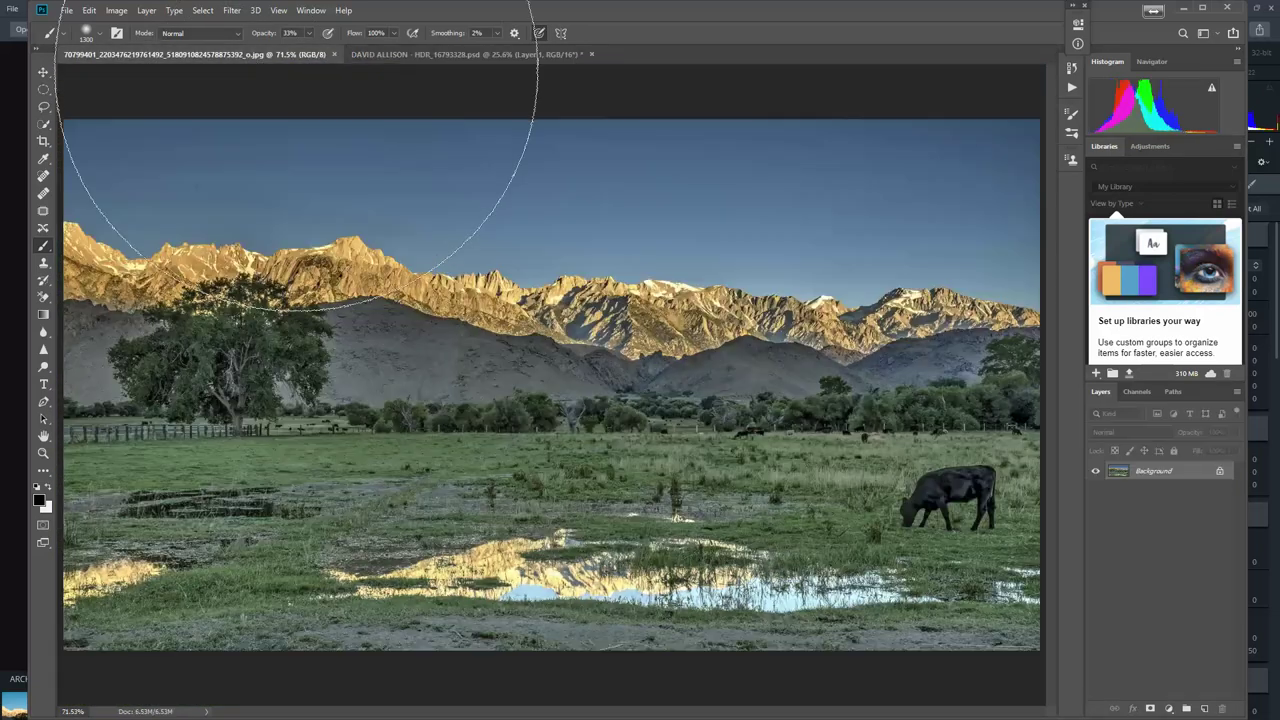
click(398, 54)
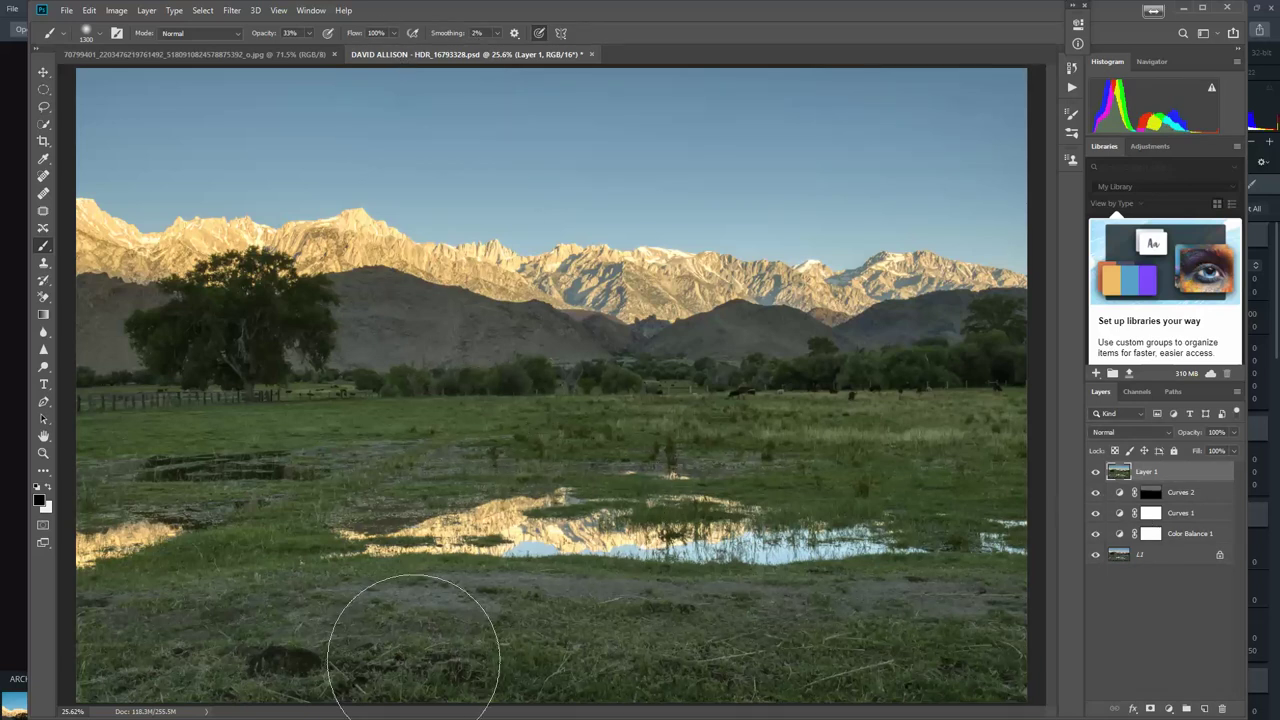
key(ctrl+minus)
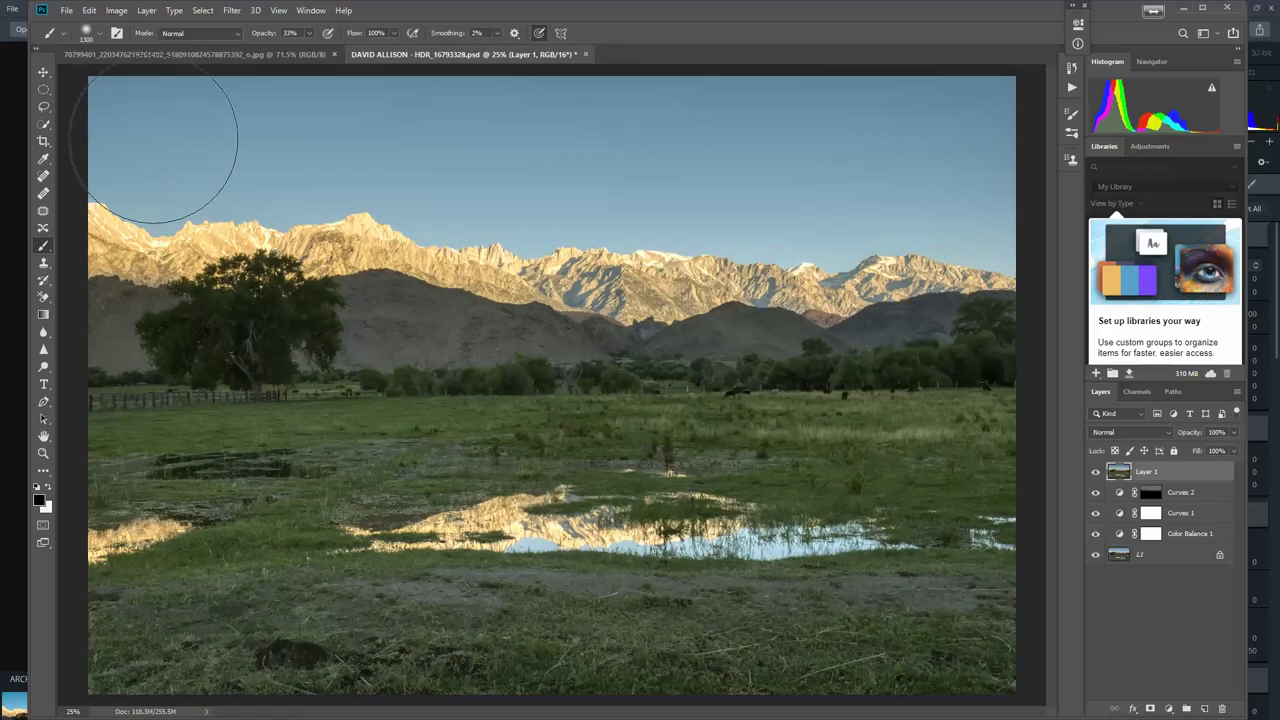
click(43, 141)
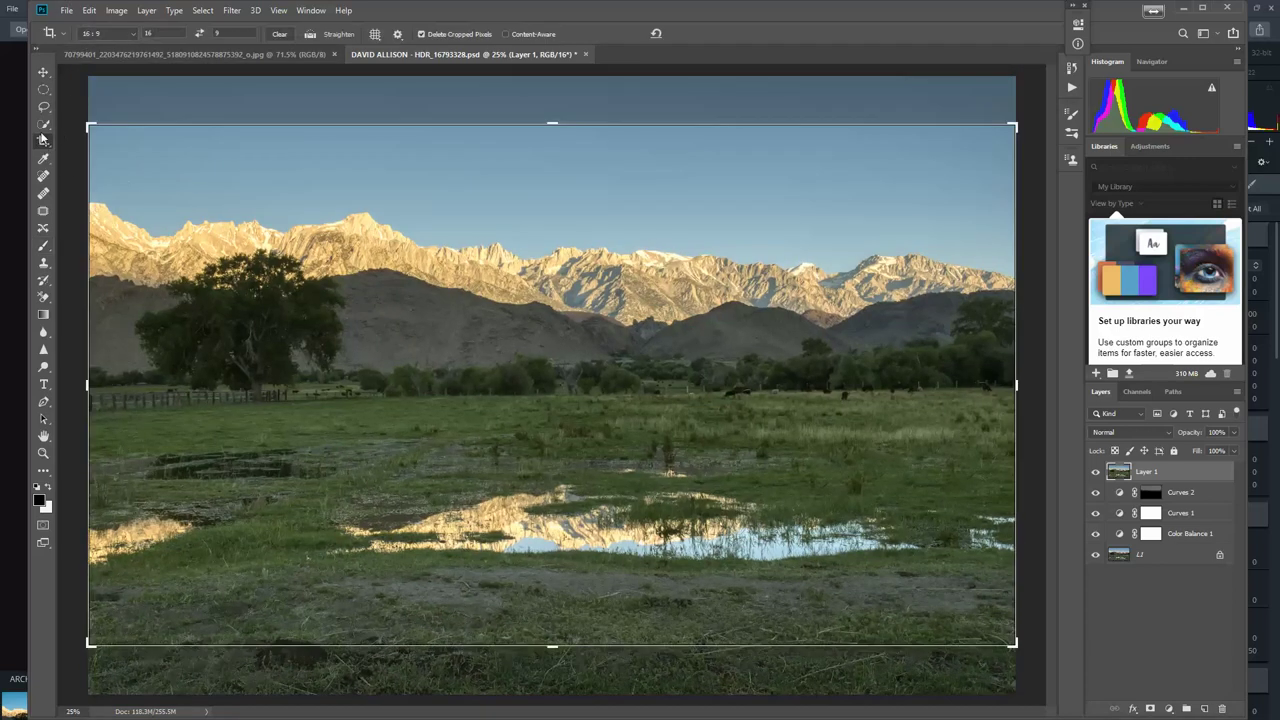
Shift the image down in the 16:9 crop frame and commit it, checking against the cow photo's framing.
click(148, 53)
click(376, 54)
drag(529, 329, 527, 414)
click(213, 56)
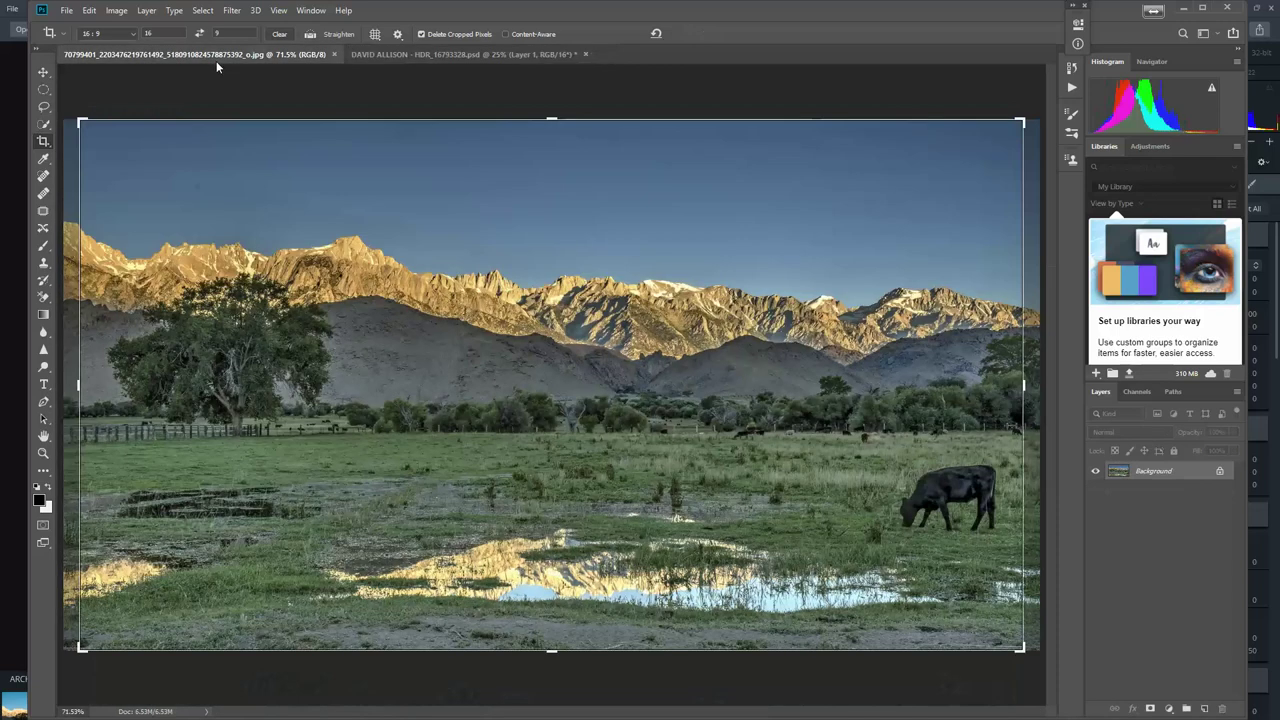
click(461, 54)
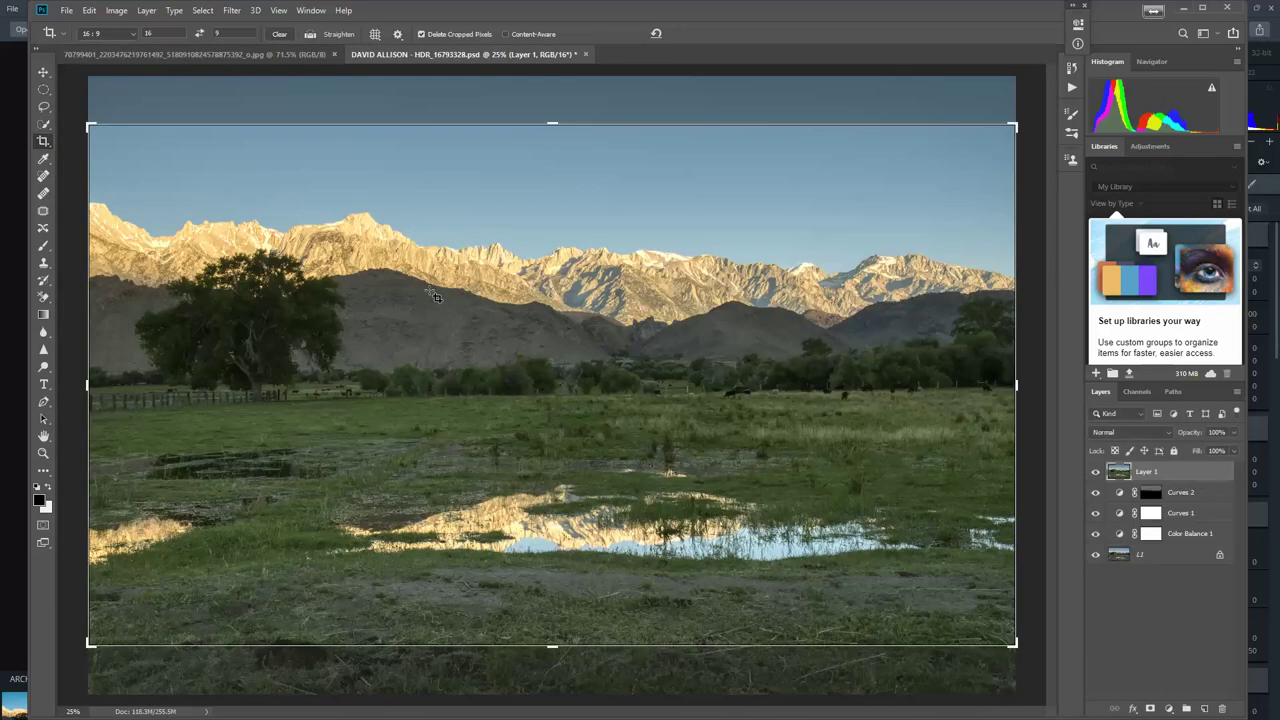
click(436, 297)
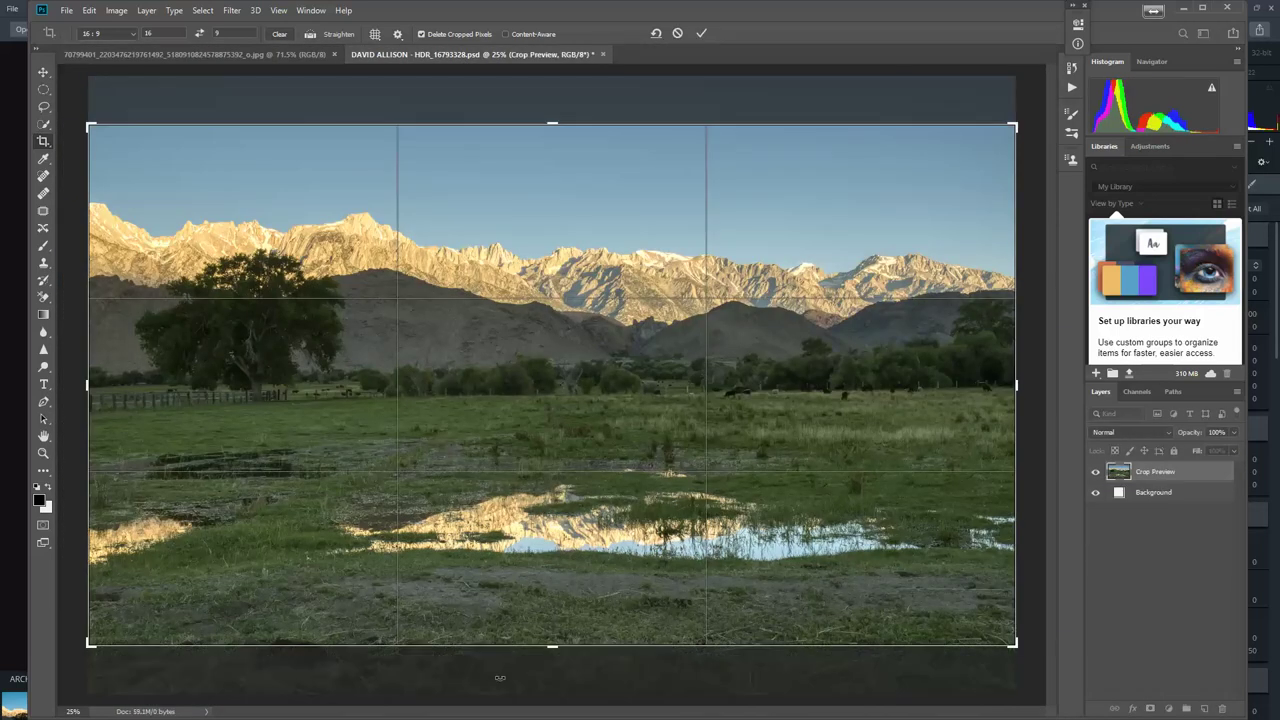
key(Return)
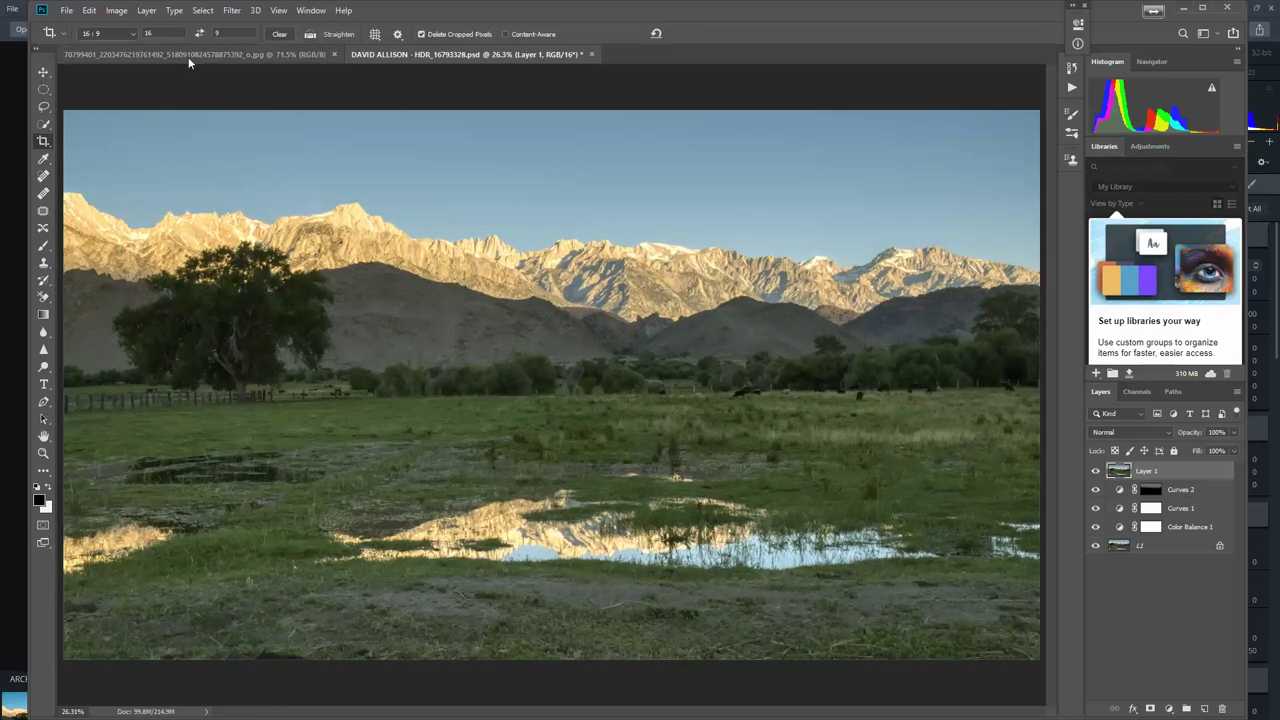
click(188, 55)
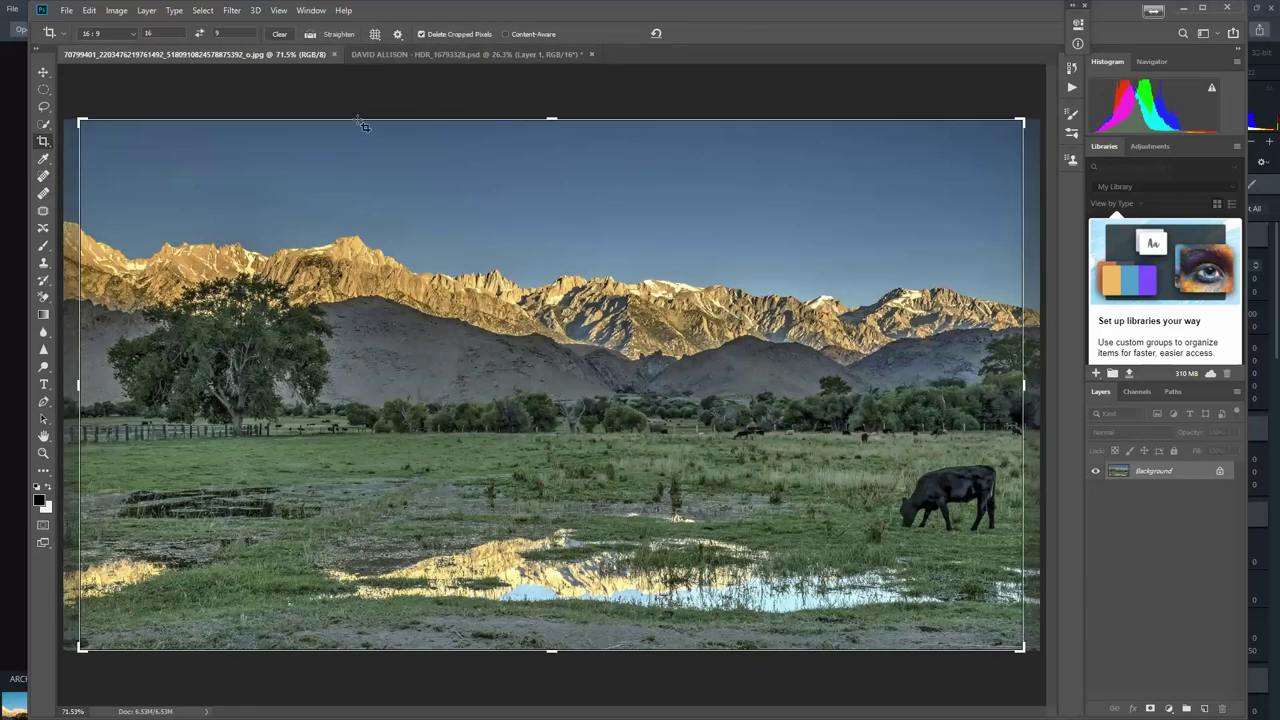
click(380, 54)
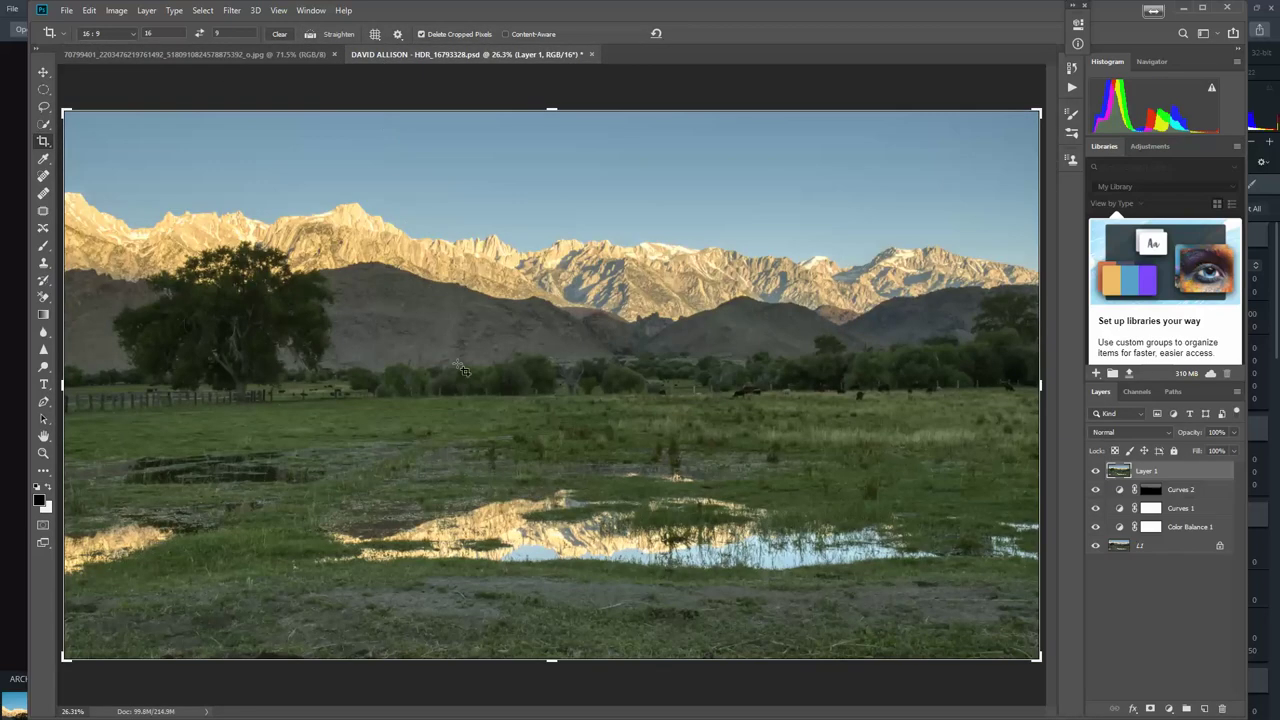
Add Curves 3 and raise the curve to brighten the image.
key(Escape)
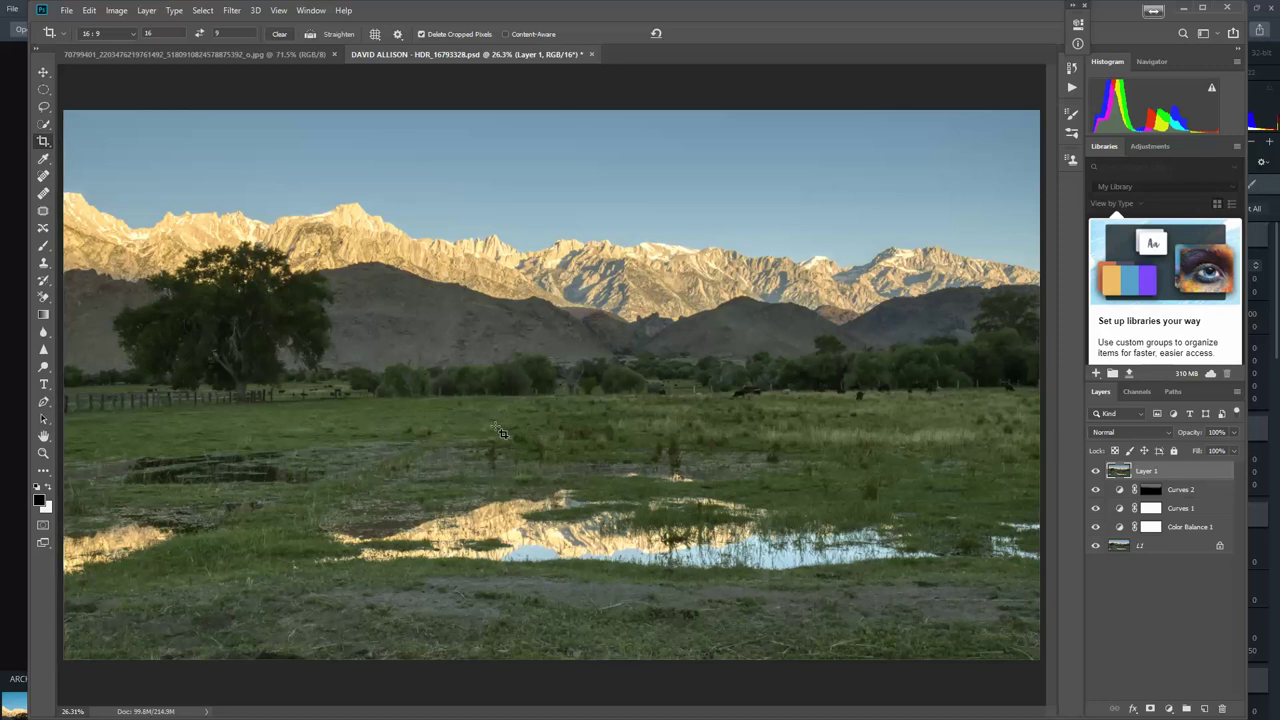
click(1168, 709)
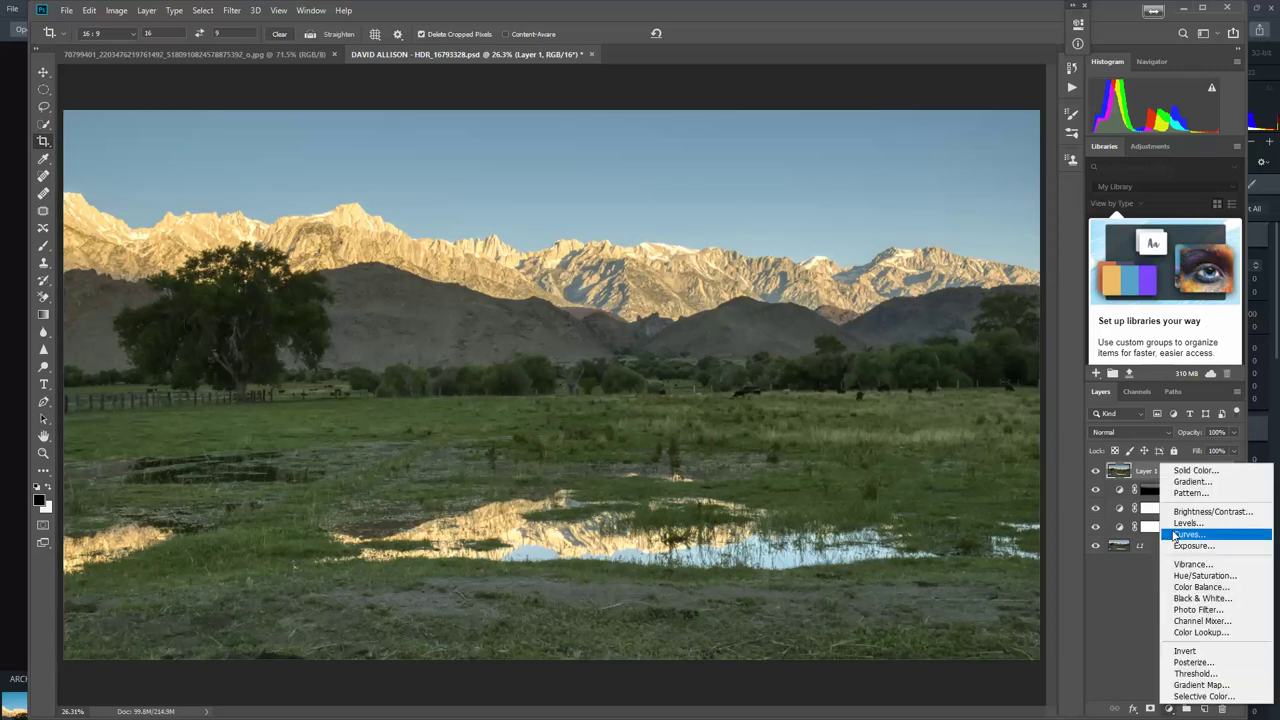
click(1185, 535)
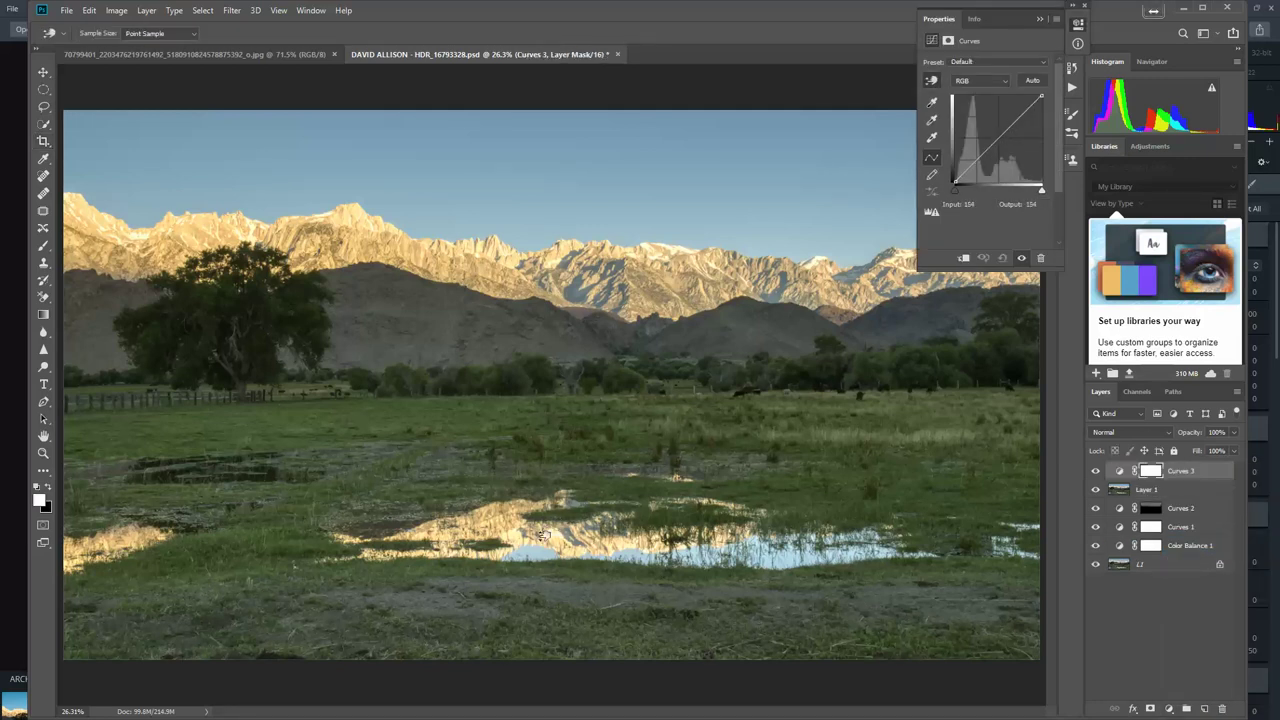
drag(543, 535, 542, 517)
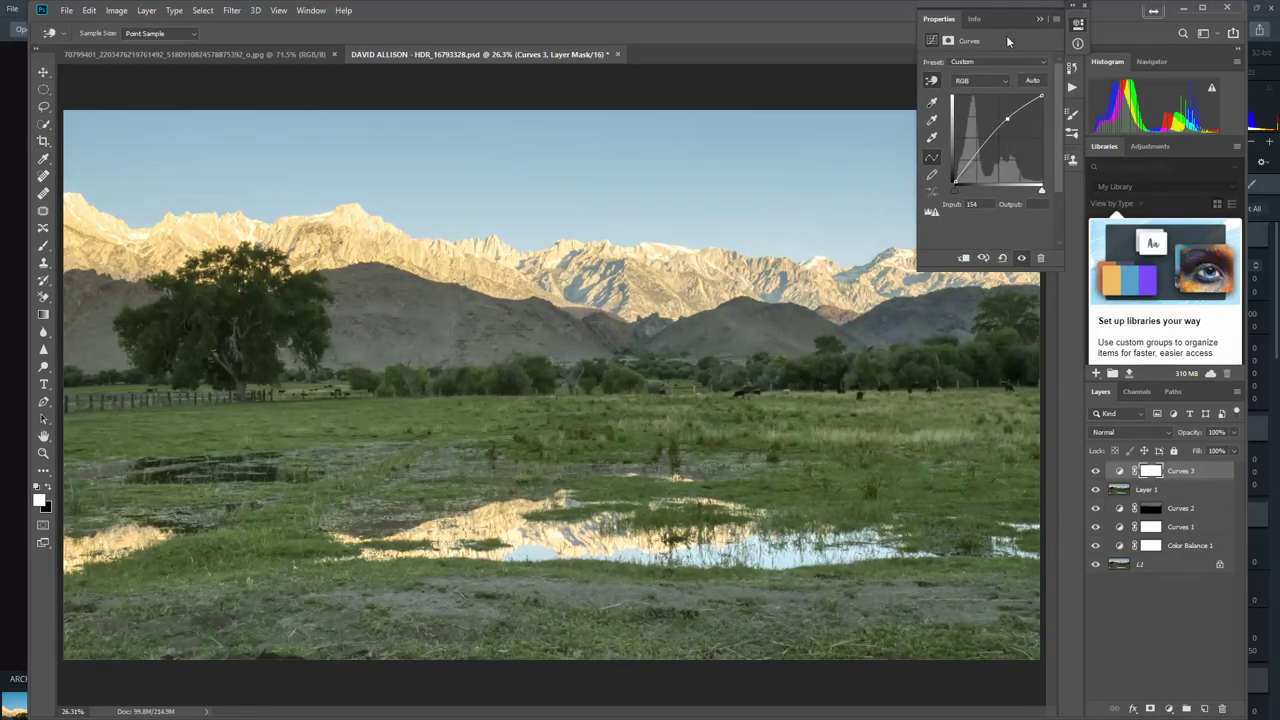
click(1038, 22)
Invert the Curves 3 mask and brush white over the field and pond, adjusting brush size.
key(ctrl+i)
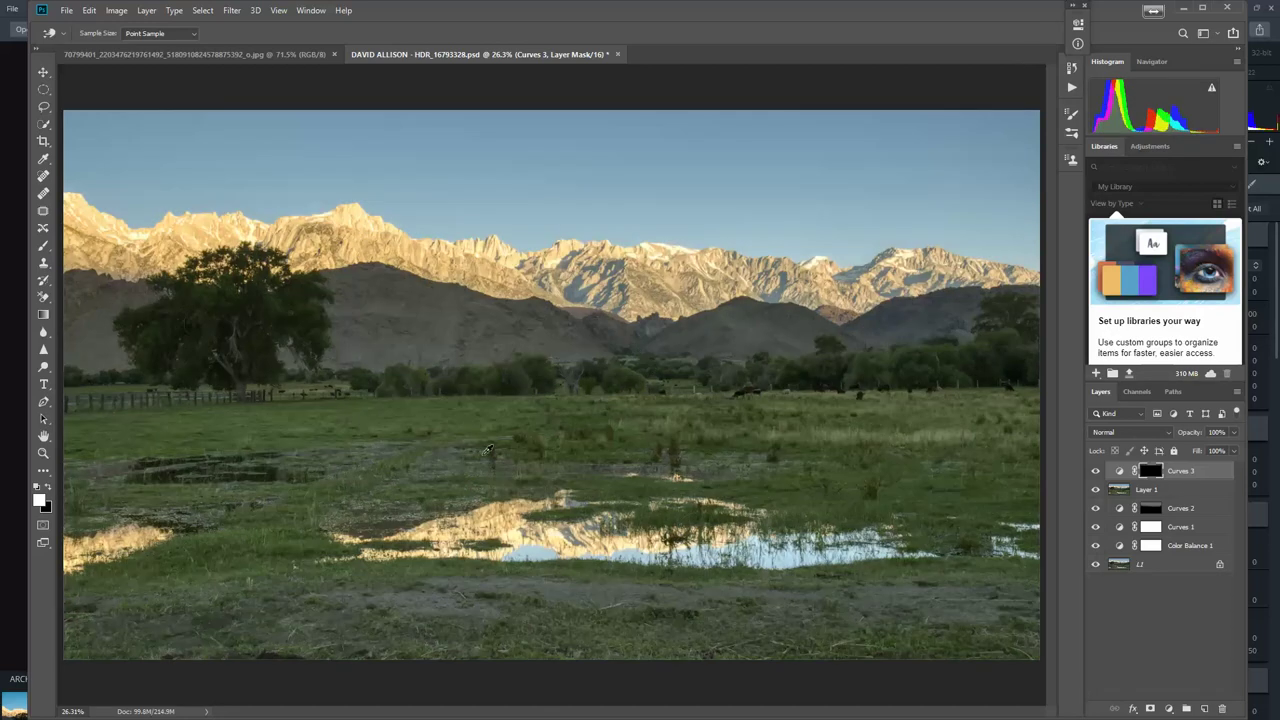
key(b)
key(bracketright)
key(bracketright)
key(bracketright)
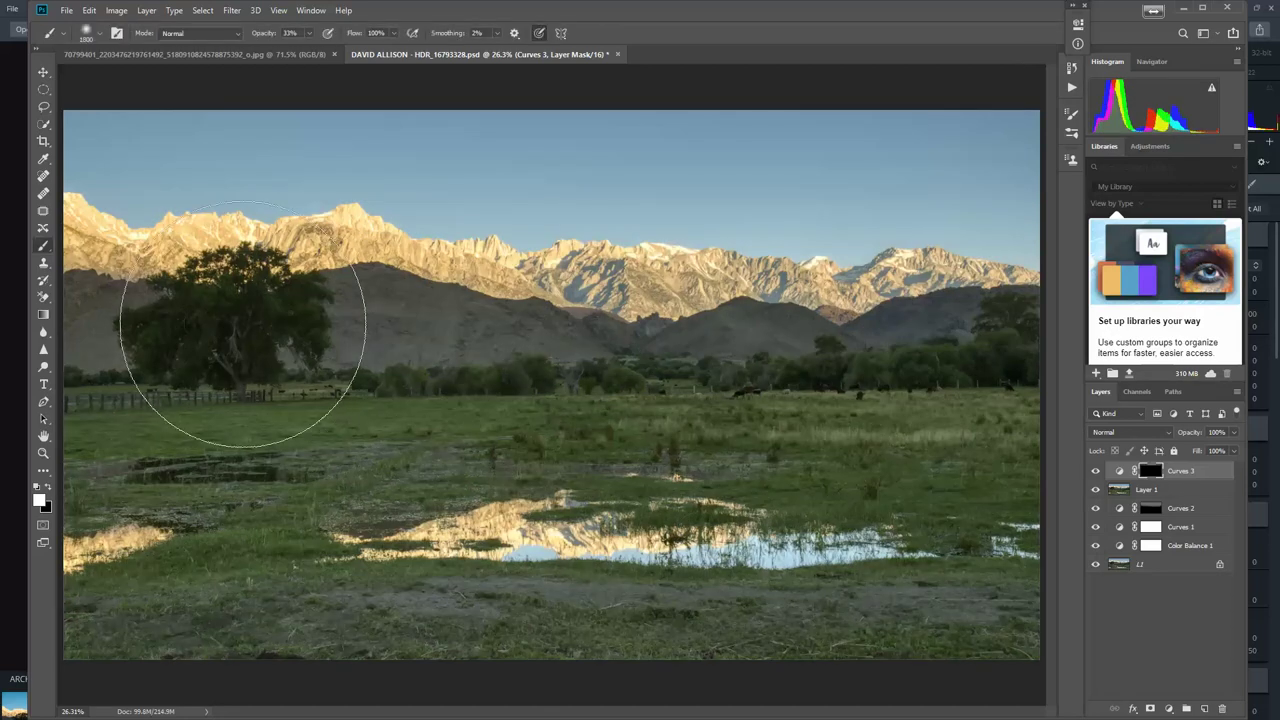
key(bracketright)
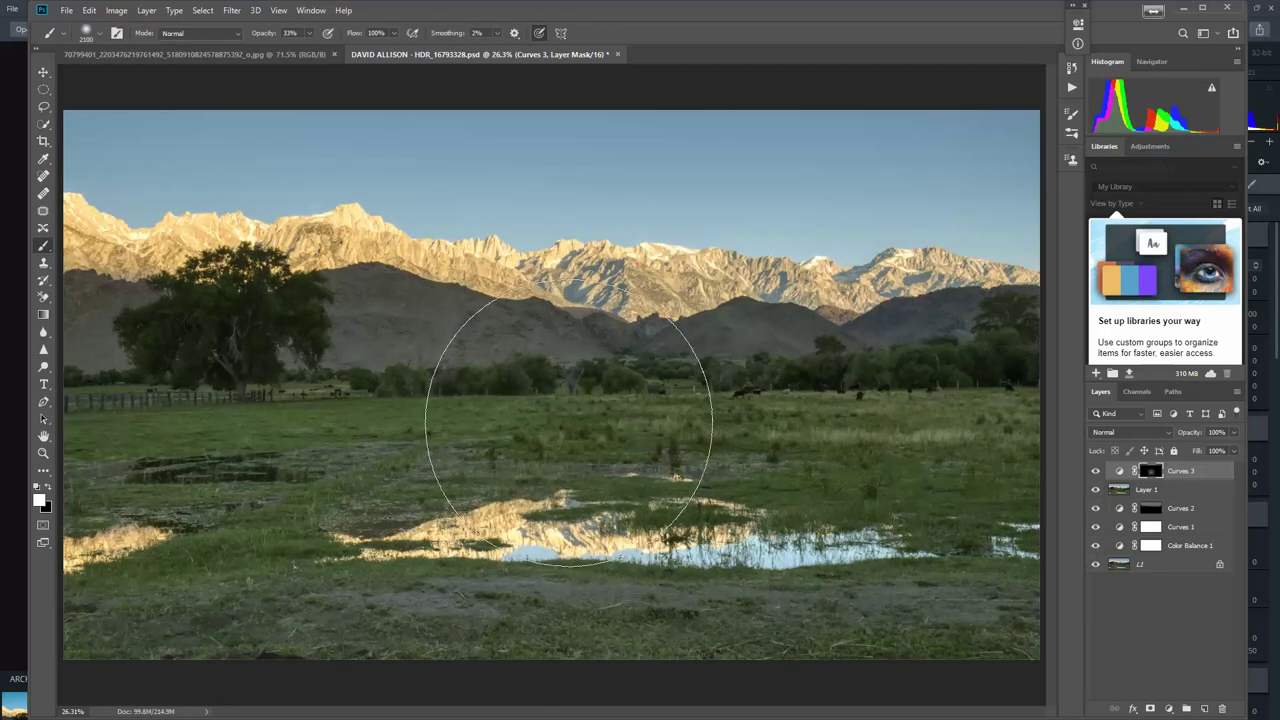
key(bracketleft)
key(bracketleft)
key(bracketleft)
key(bracketleft)
key(bracketleft)
key(bracketleft)
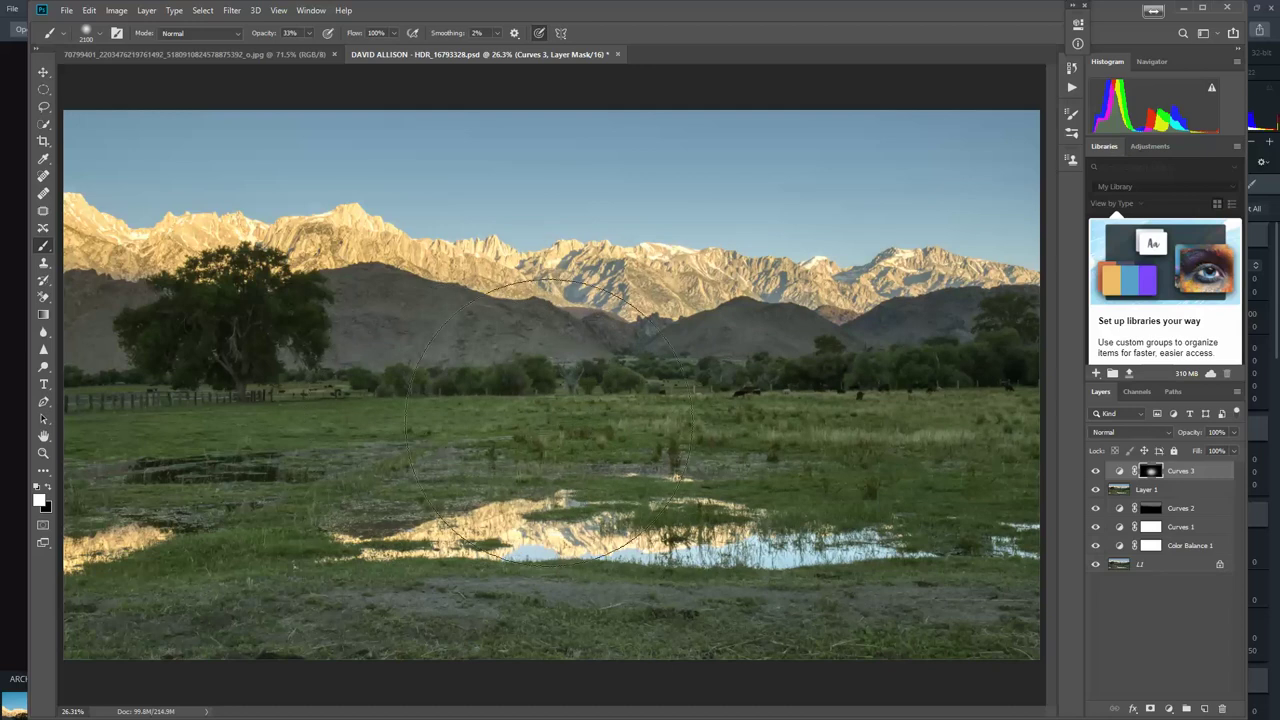
key(bracketleft)
key(bracketleft)
key(bracketleft)
key(bracketleft)
key(bracketleft)
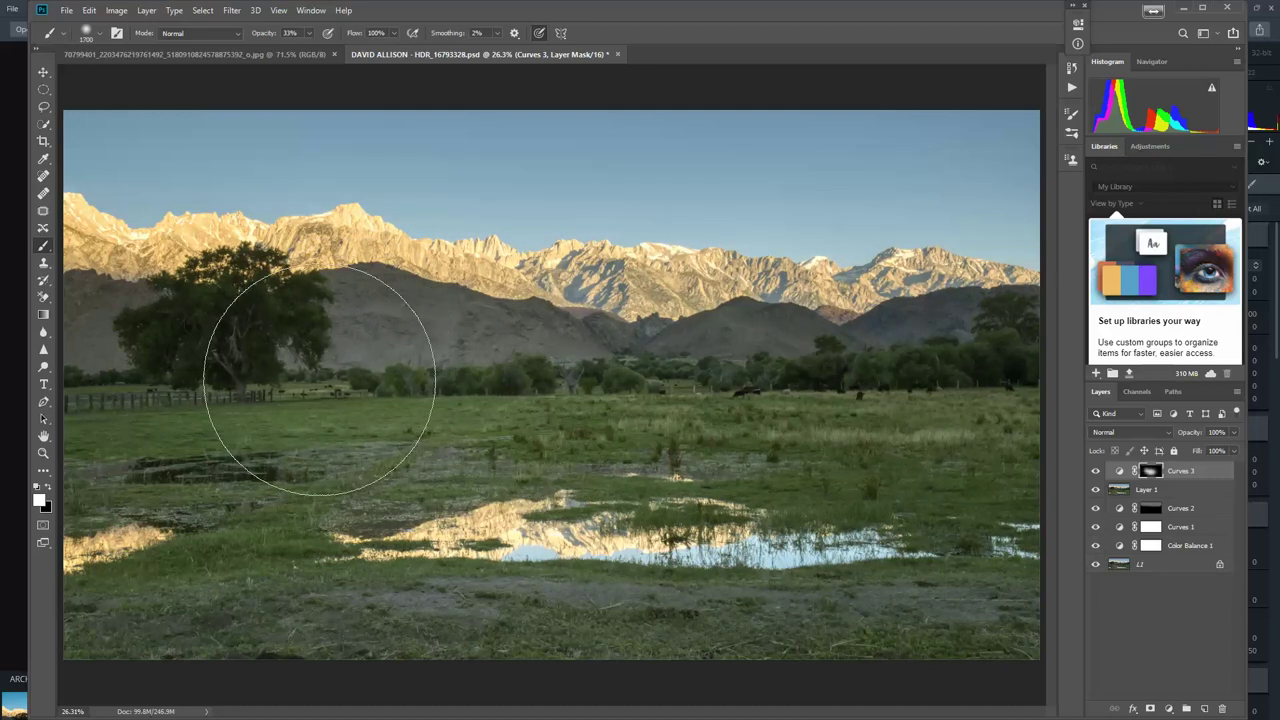
key(bracketleft)
key(bracketleft)
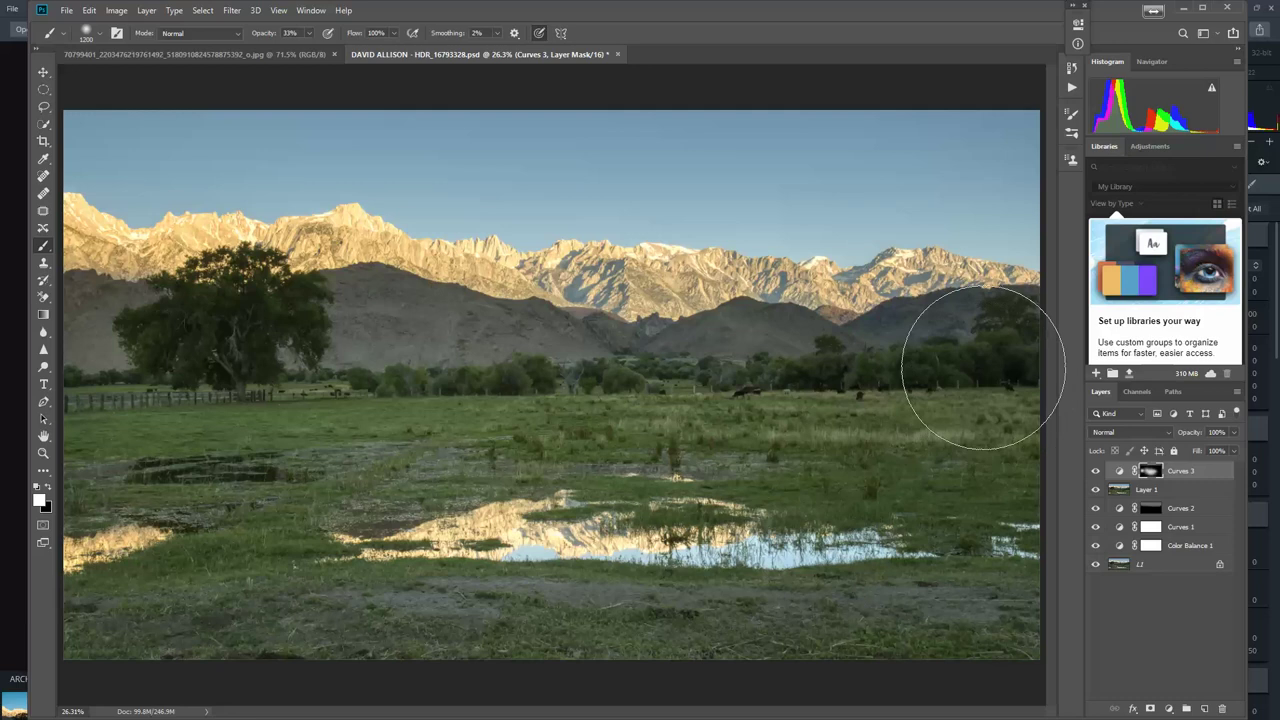
key(bracketright)
key(bracketright)
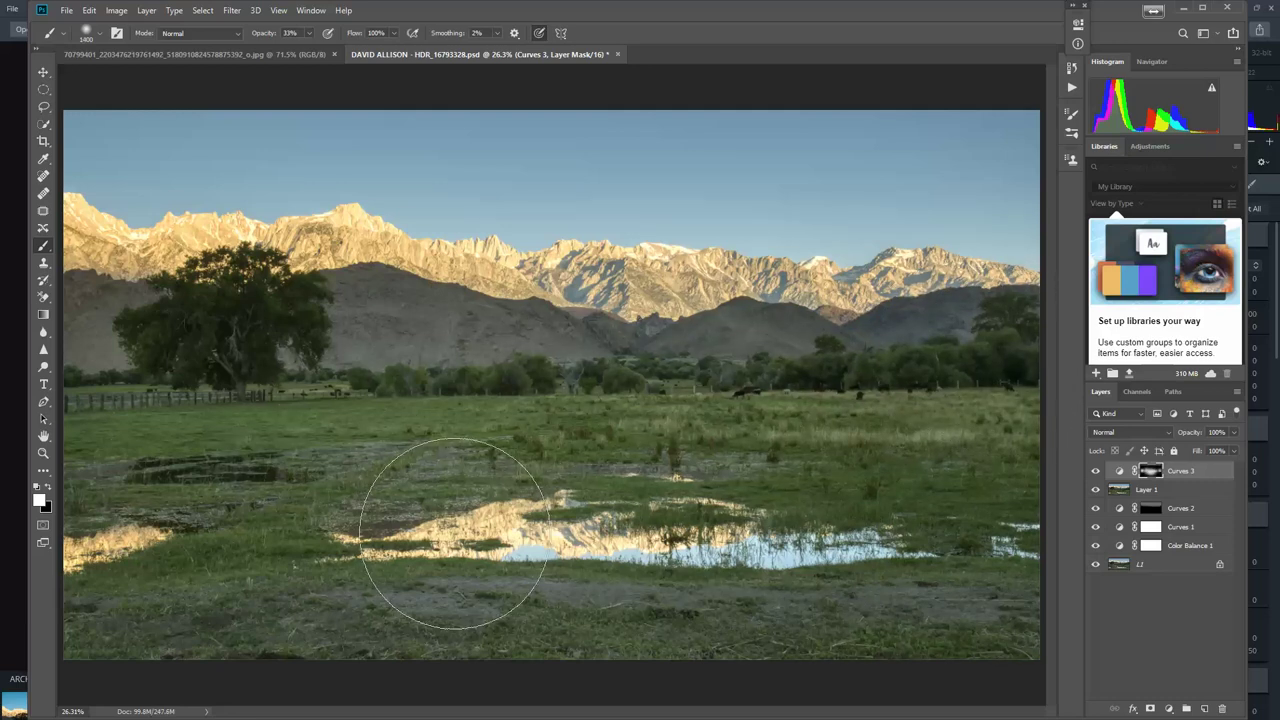
key(bracketleft)
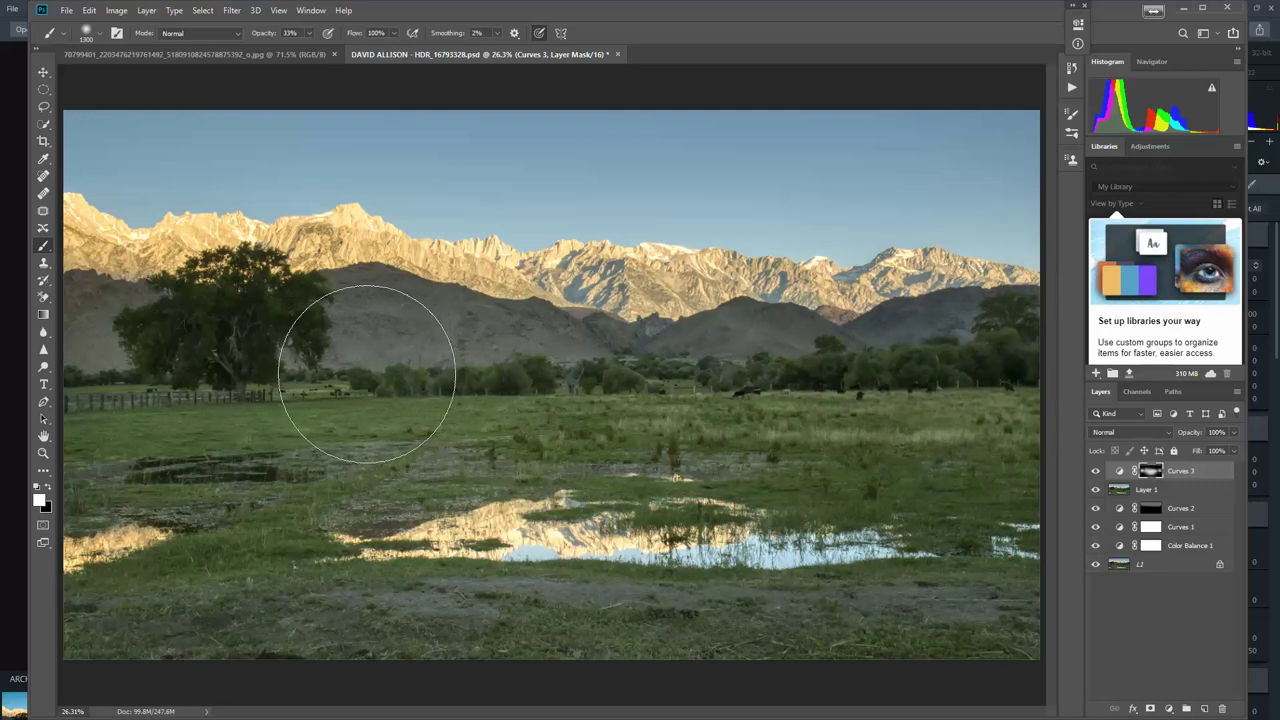
Add Curves 4 and lower the curve to darken the whole image.
click(1168, 708)
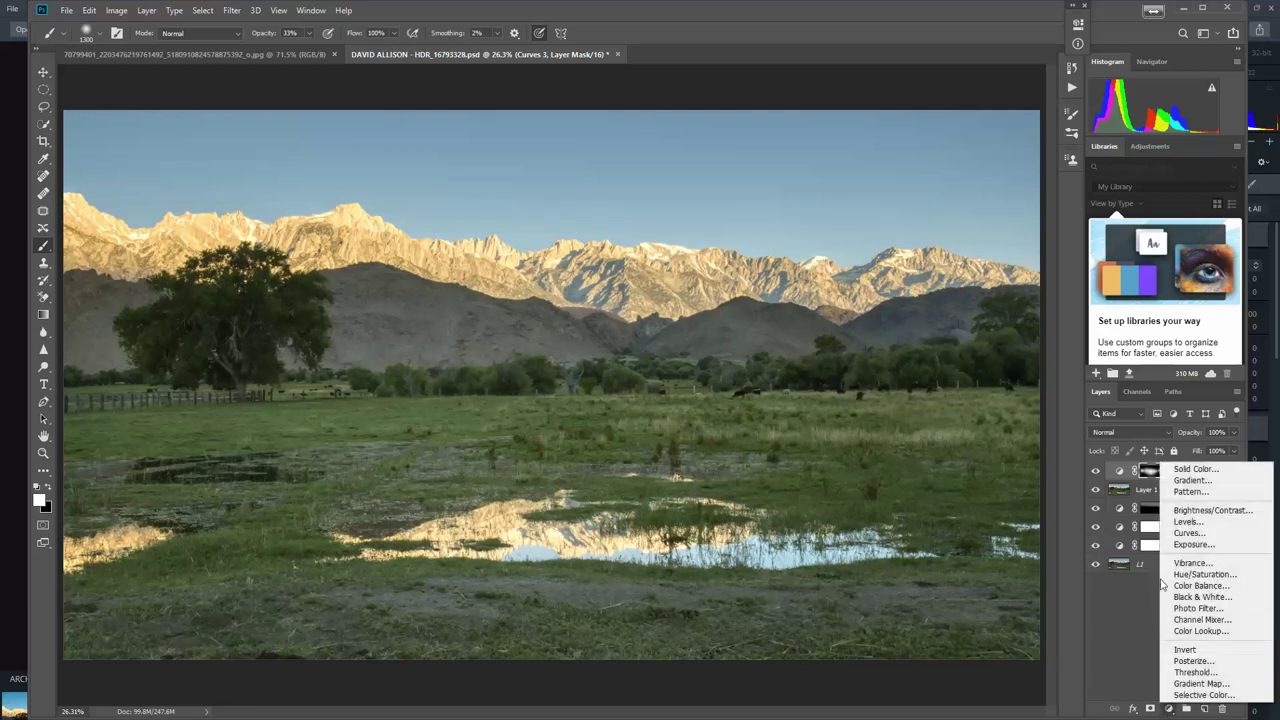
click(1177, 541)
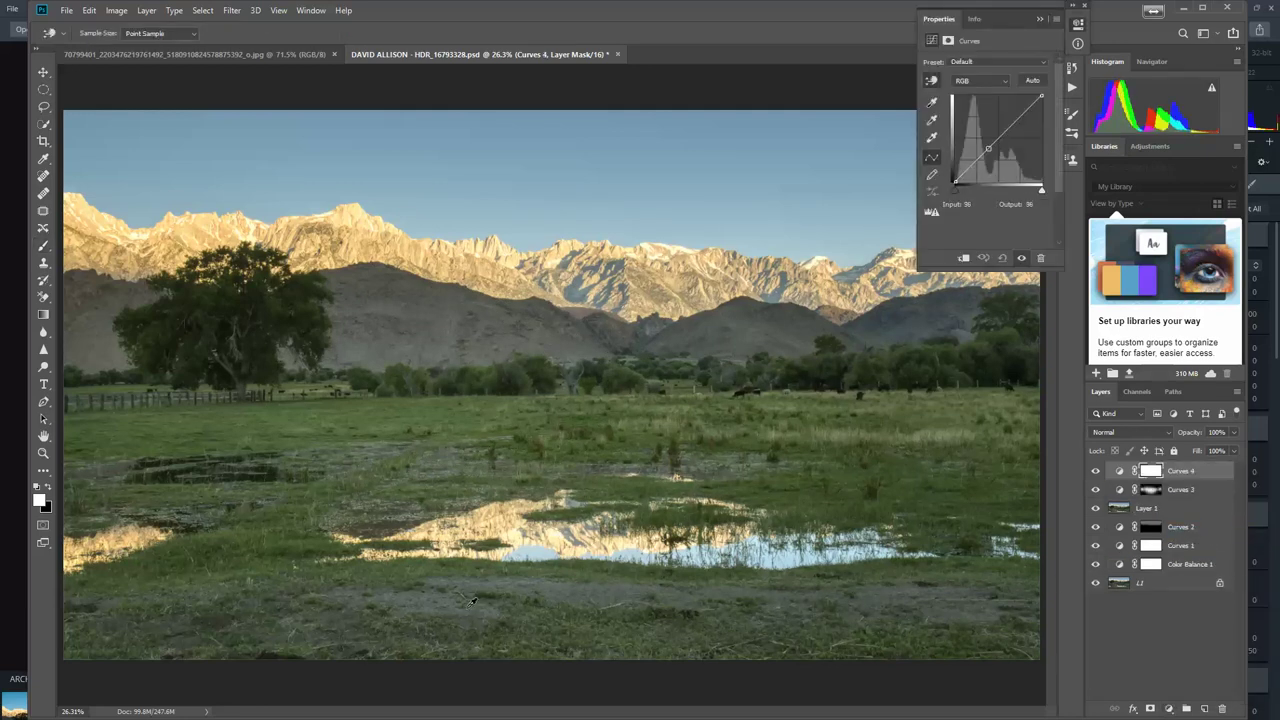
drag(463, 606, 456, 614)
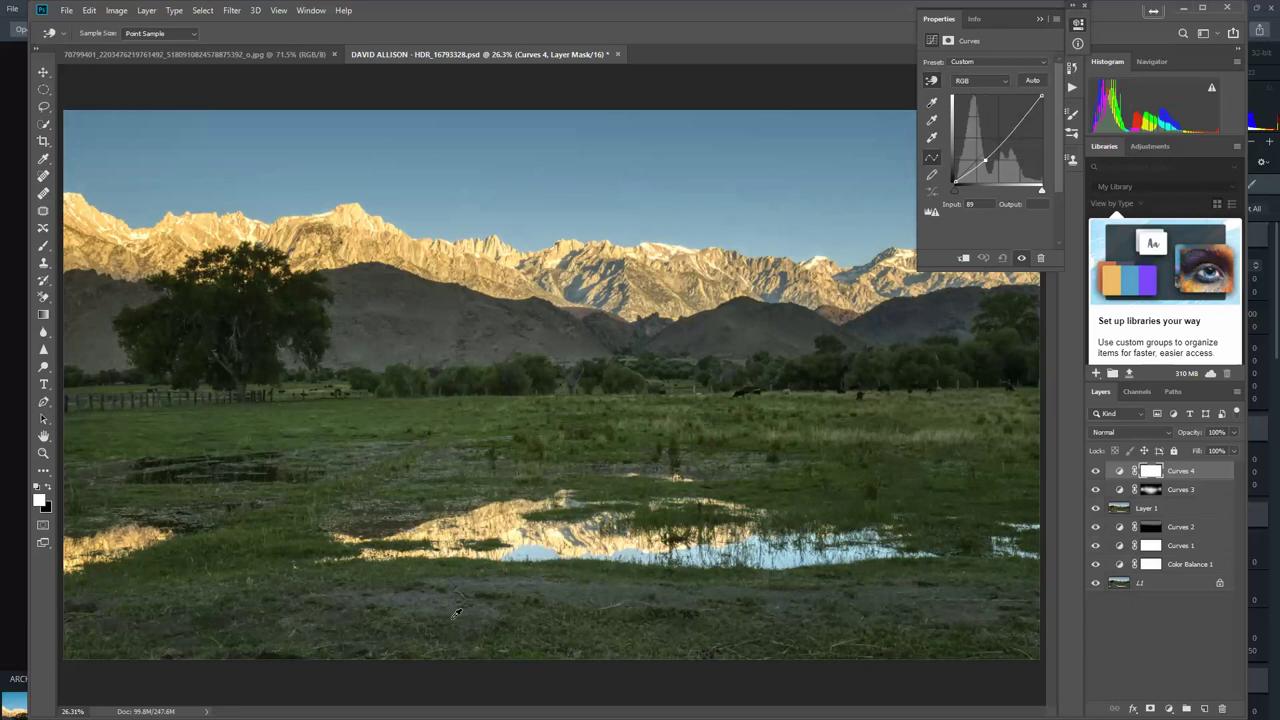
click(1040, 20)
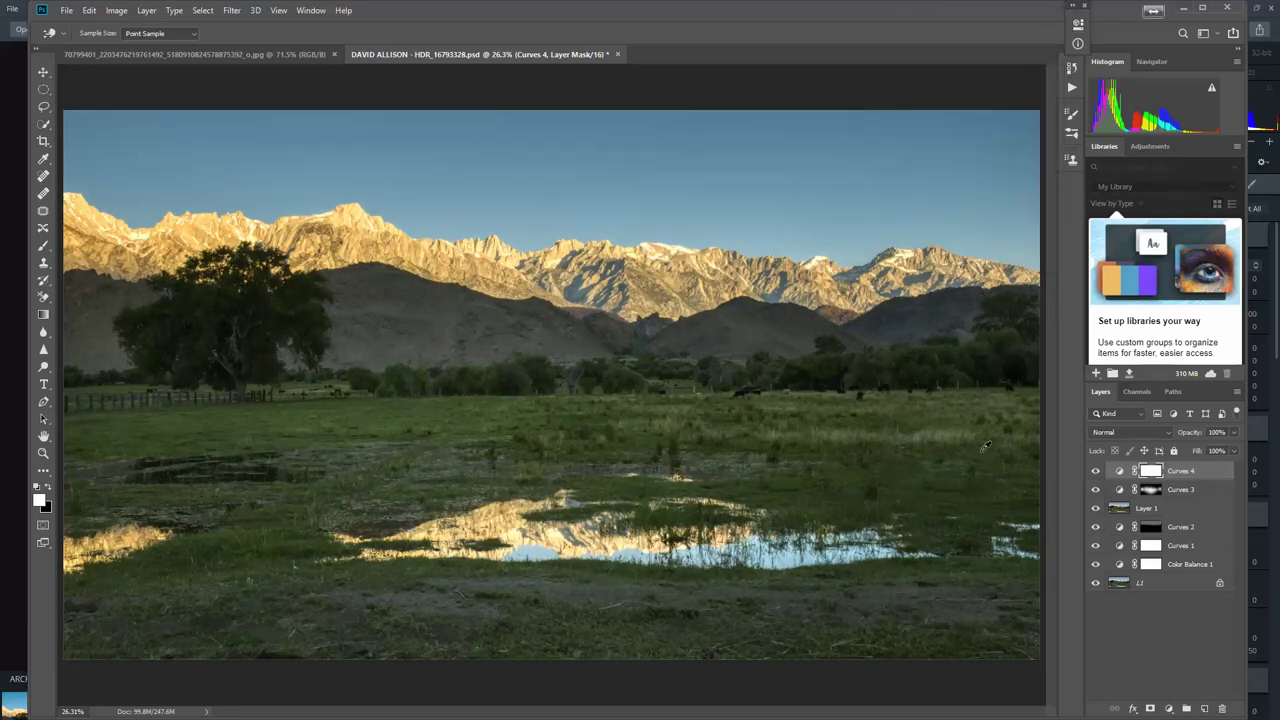
Invert the Curves 4 mask and paint white along the foreground edges with a larger brush.
key(ctrl+i)
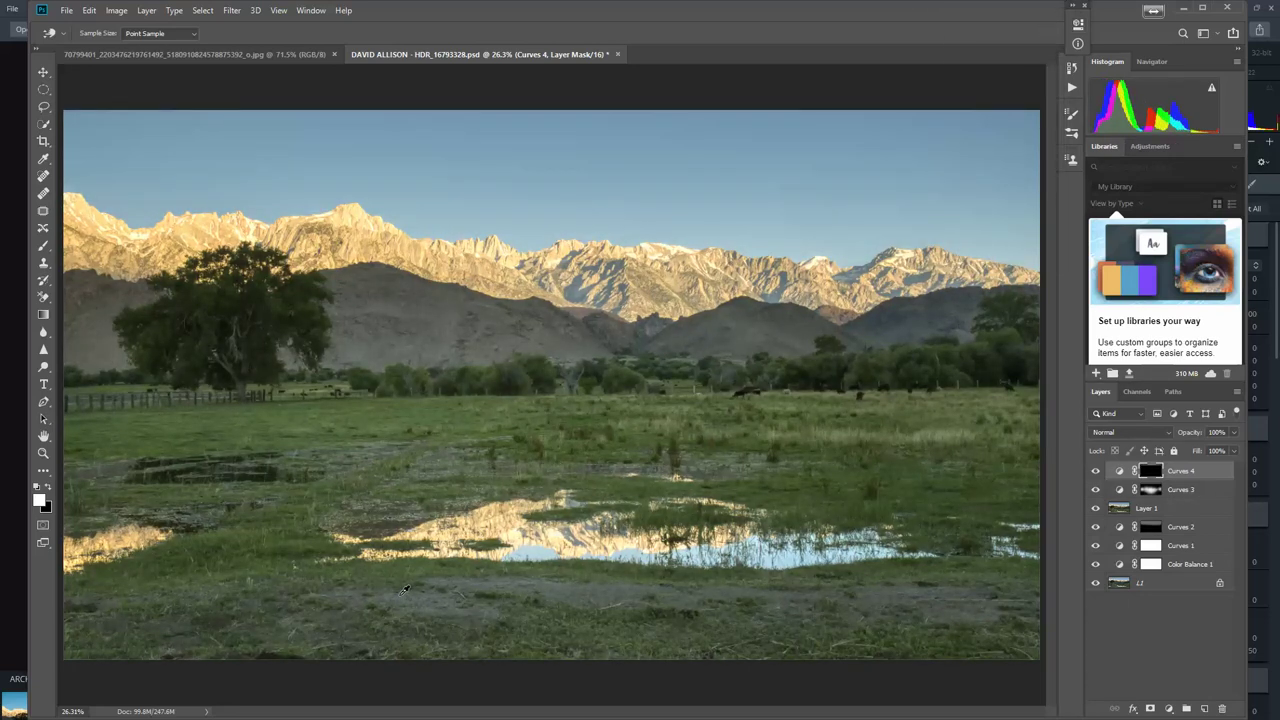
key(b)
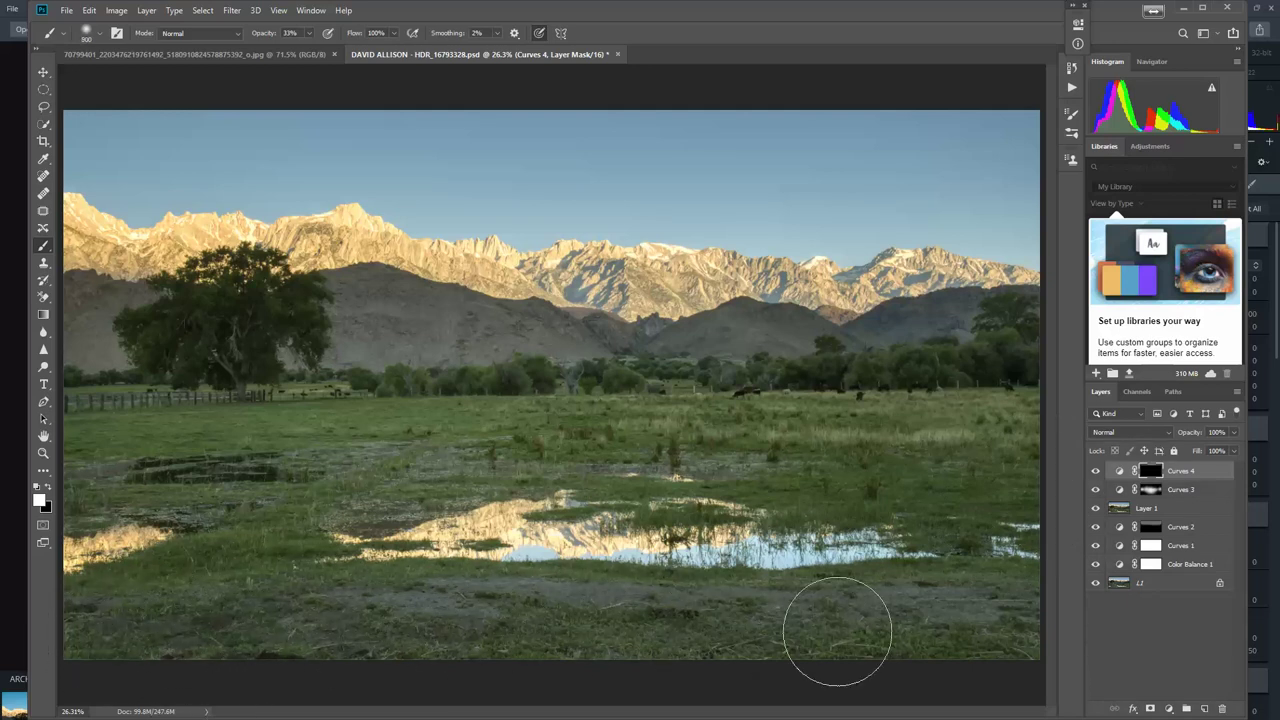
key(bracketright)
key(bracketright)
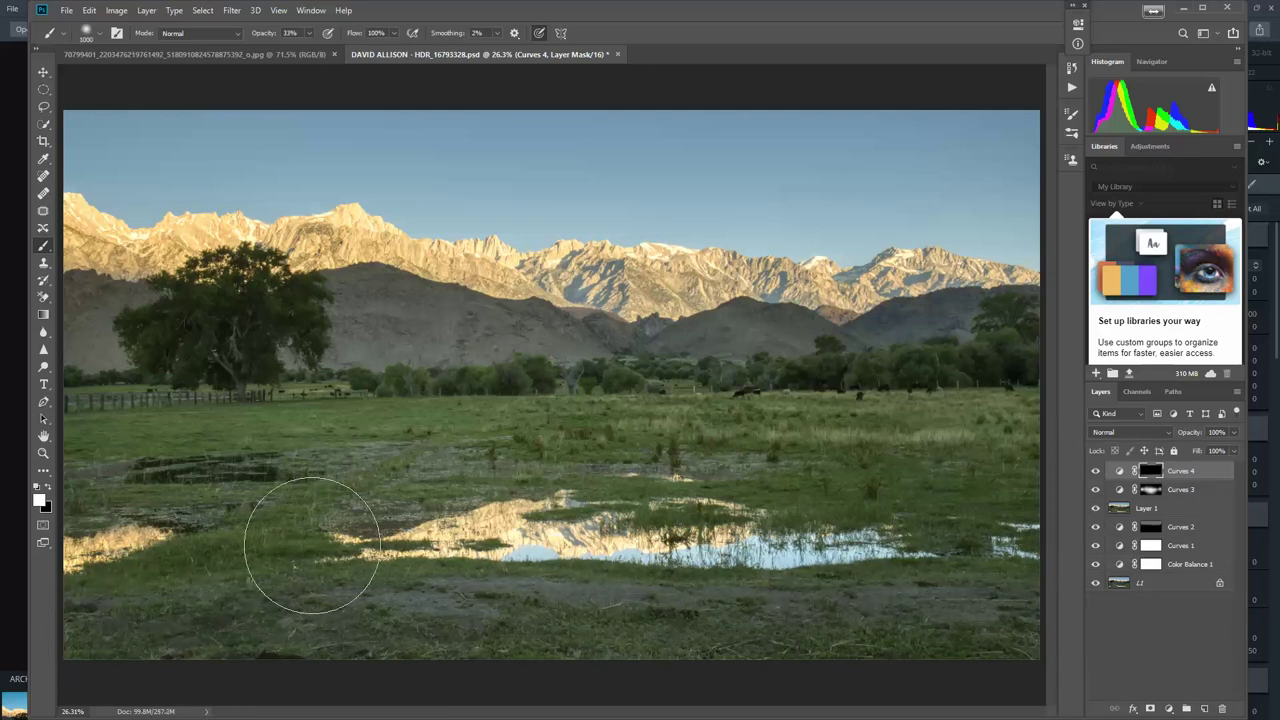
key(bracketright)
key(bracketright)
key(bracketright)
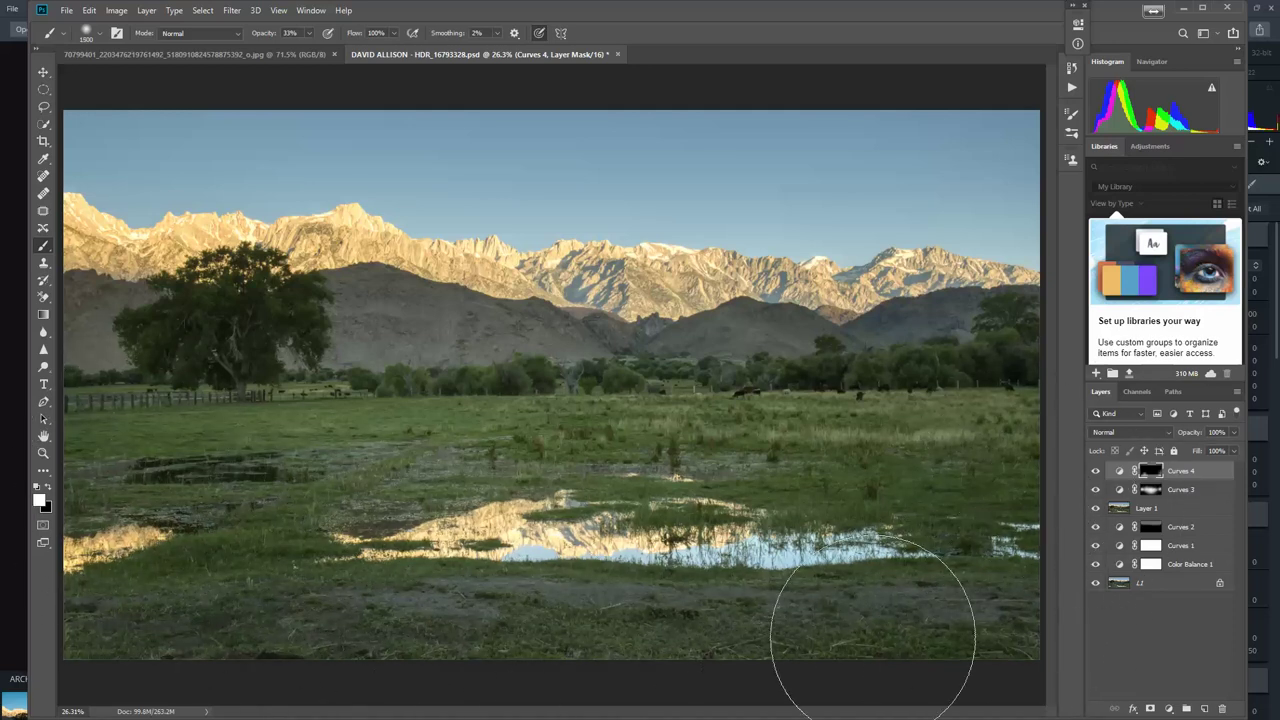
Lower the Curves 4 layer opacity to 48%.
click(1235, 433)
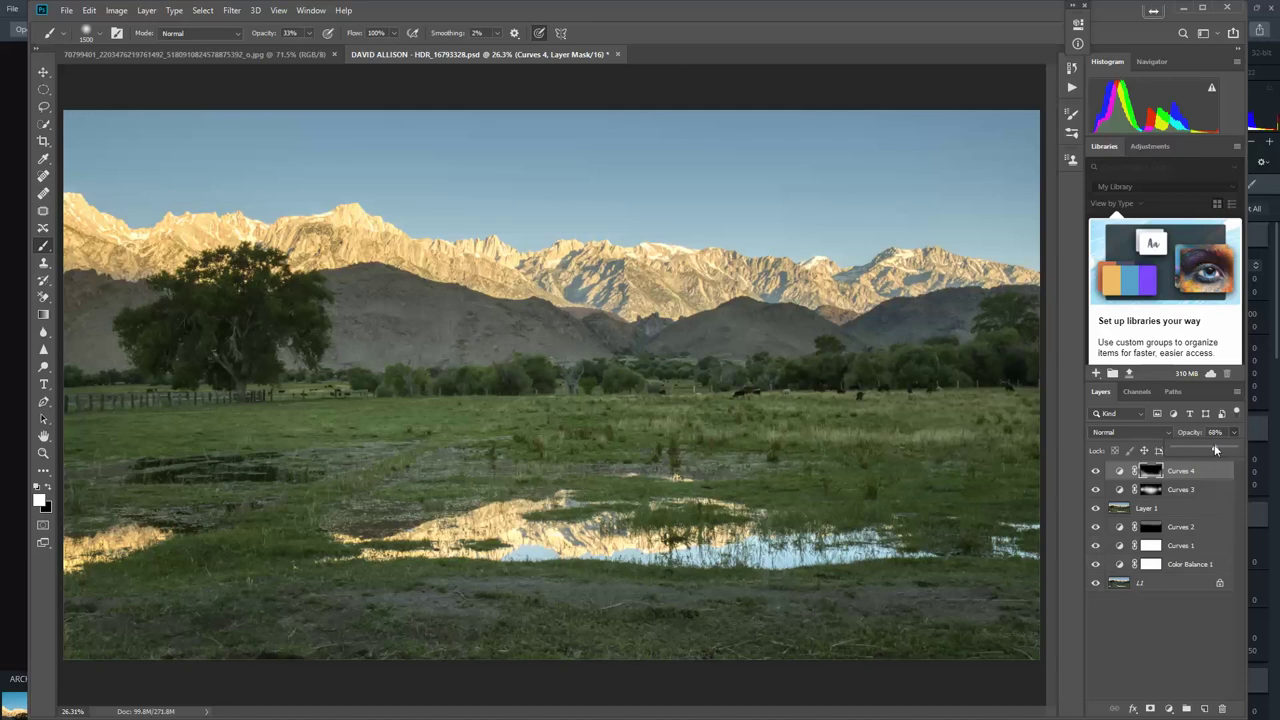
drag(1214, 449, 1206, 447)
click(1093, 477)
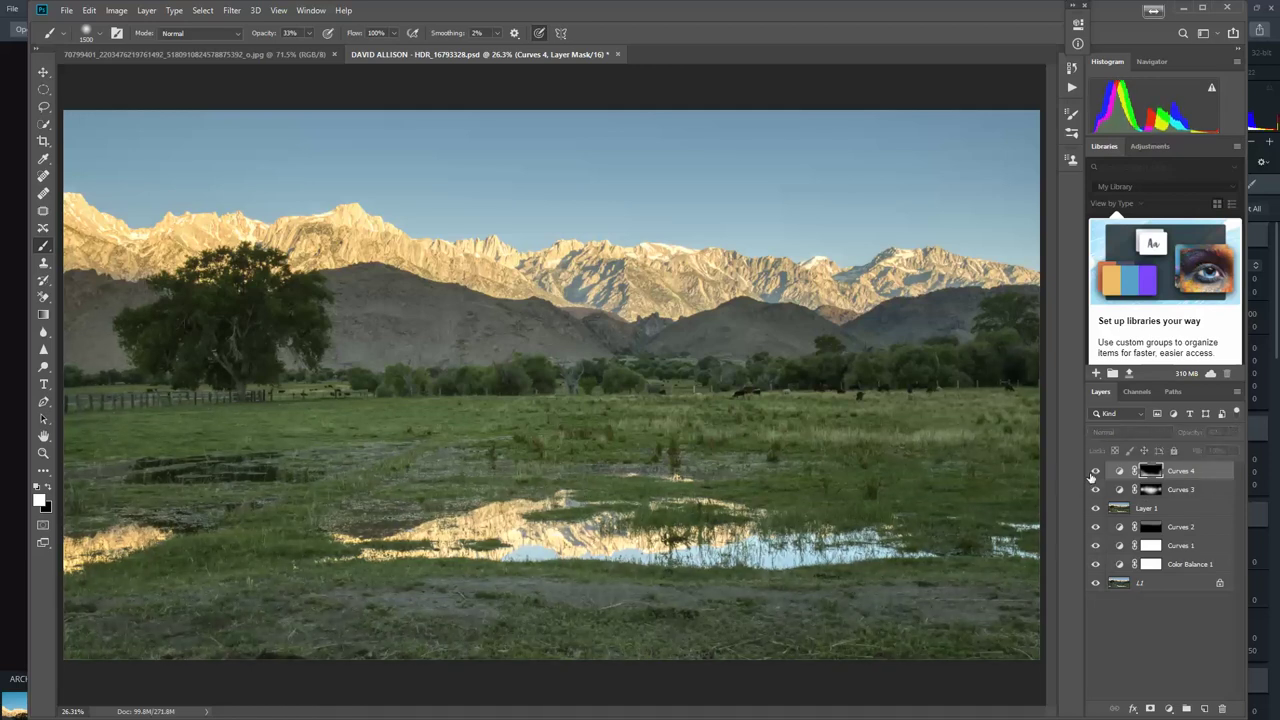
Add a Hue/Saturation layer with Saturation +10, then zoom out to see the whole image.
click(1168, 708)
click(1178, 580)
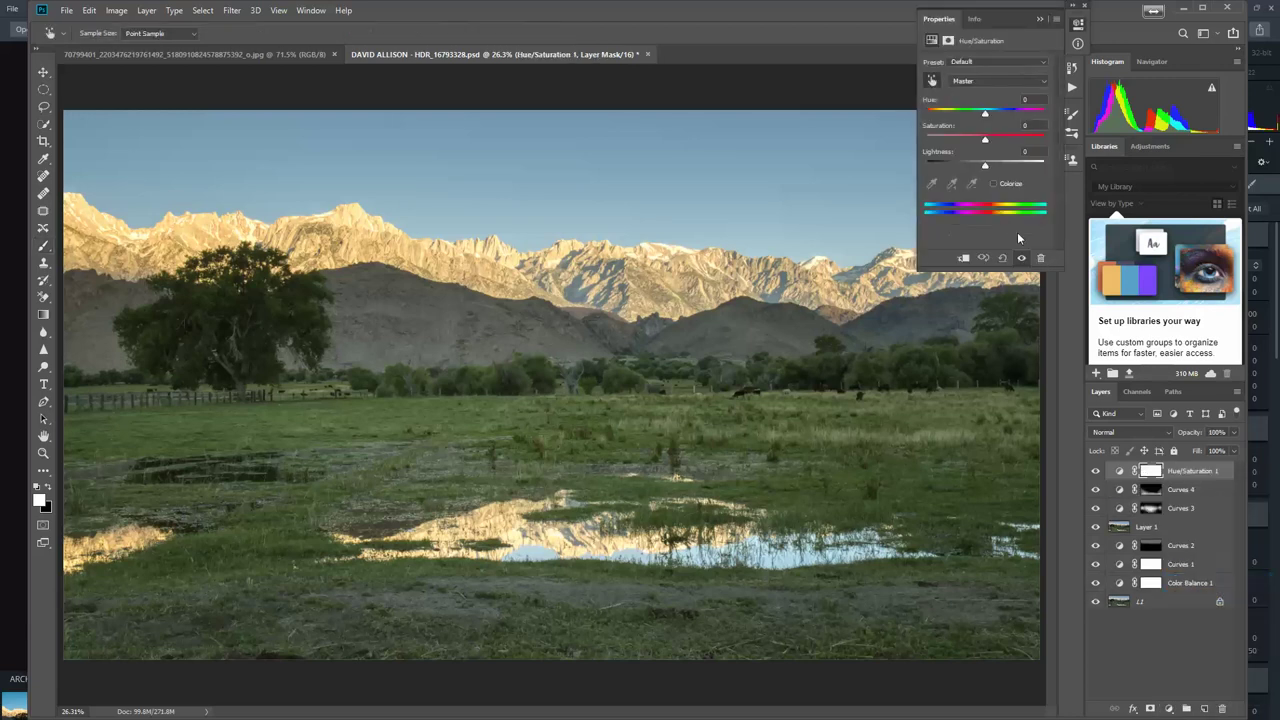
drag(985, 144, 990, 145)
click(1043, 125)
text(5)
click(1035, 21)
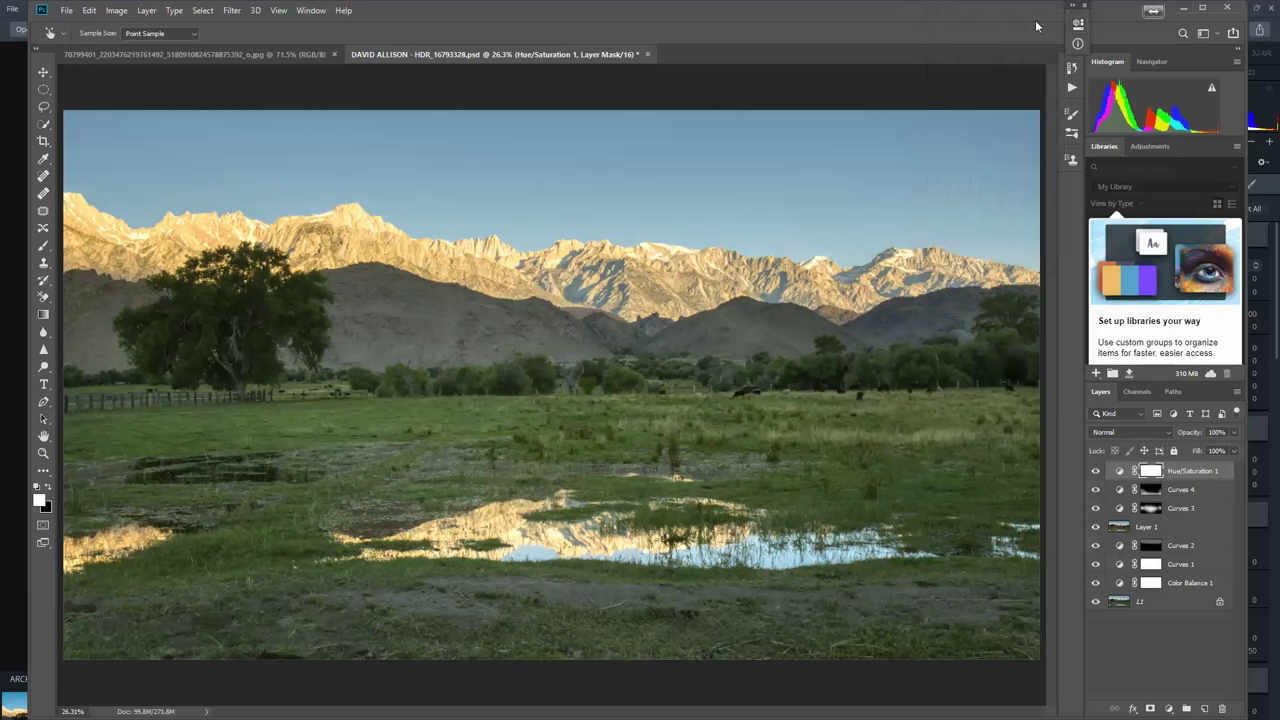
key(ctrl+minus)
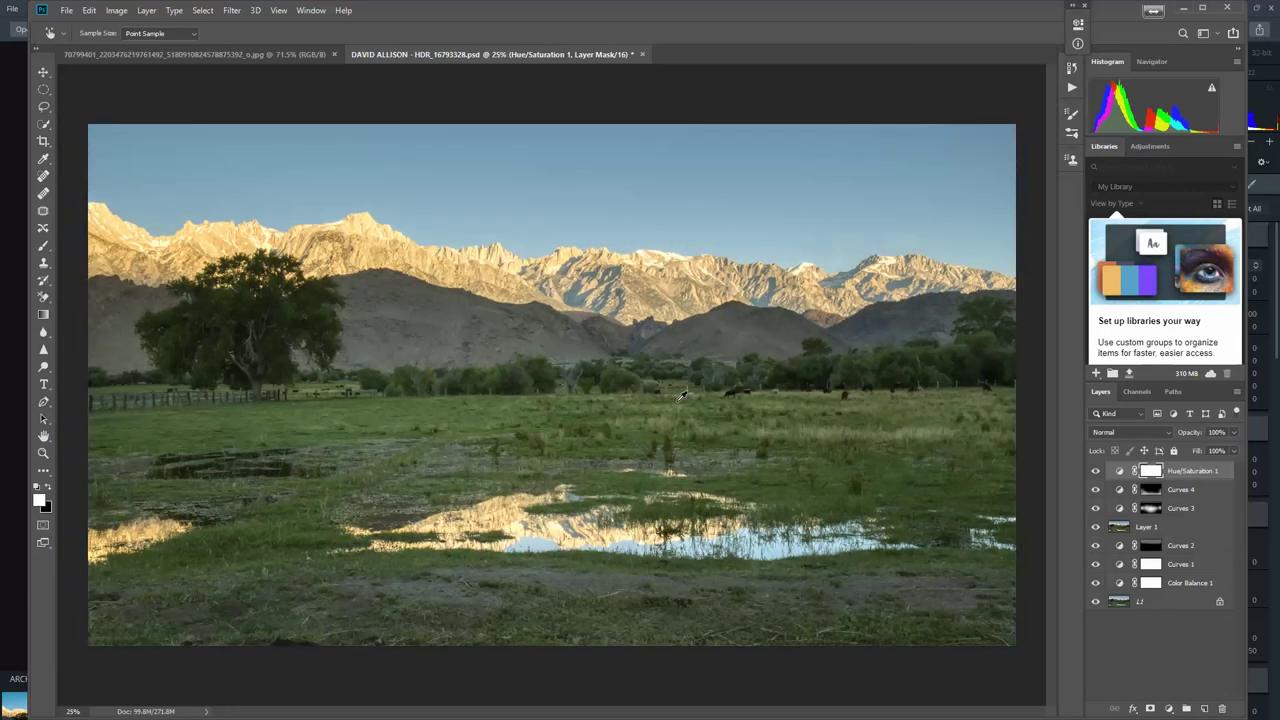
Compare the HDR document with the reference JPG, then stamp all visible layers into Layer 2.
click(237, 54)
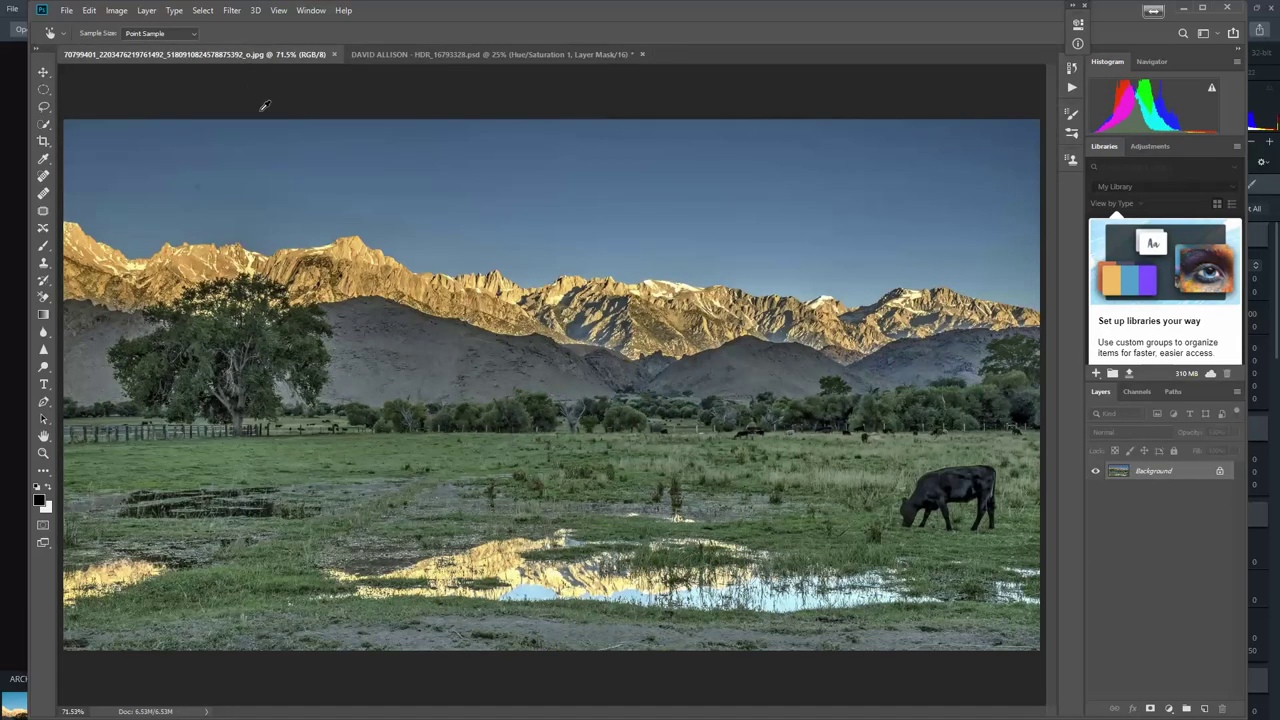
click(384, 54)
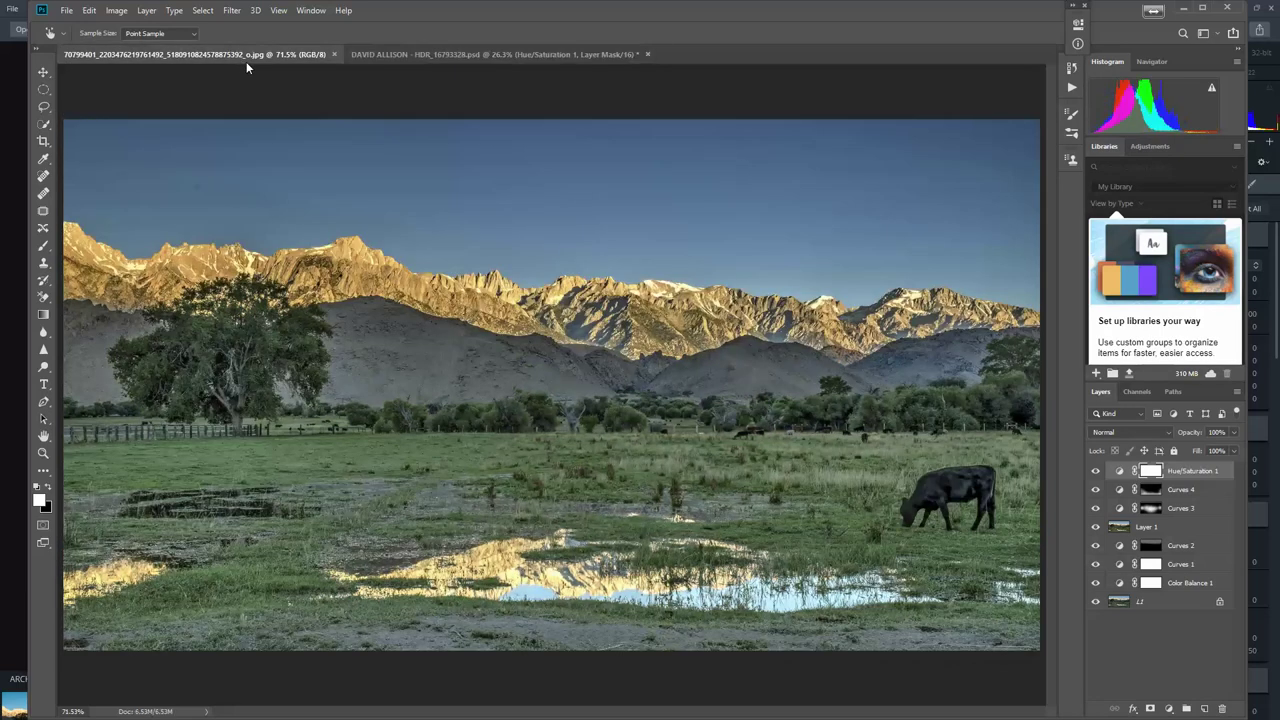
click(242, 55)
click(386, 56)
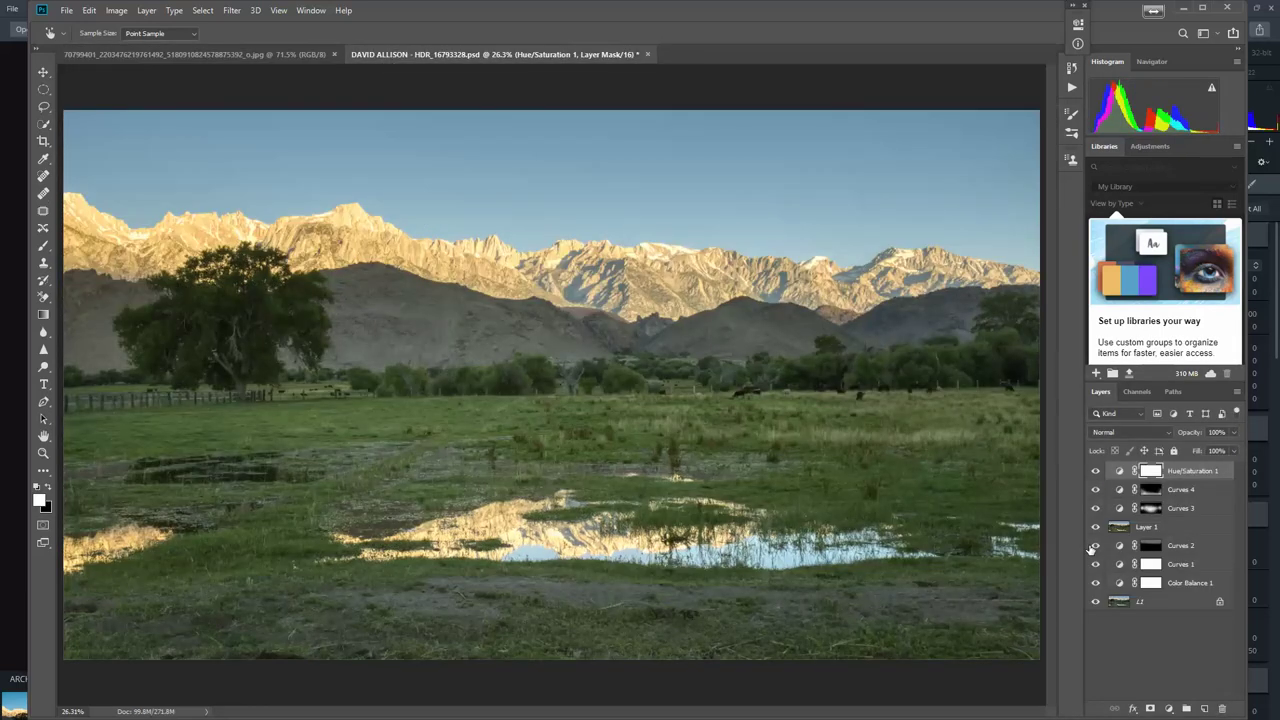
key(ctrl+shift+alt+e)
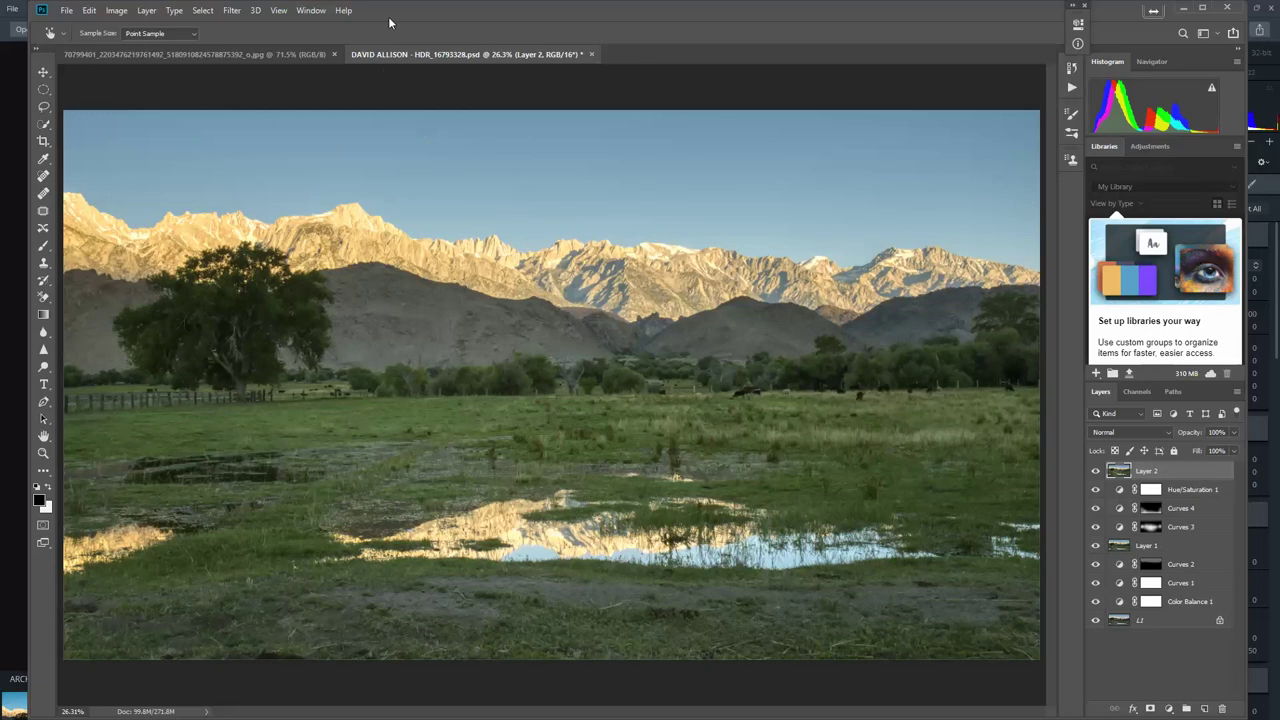
click(187, 54)
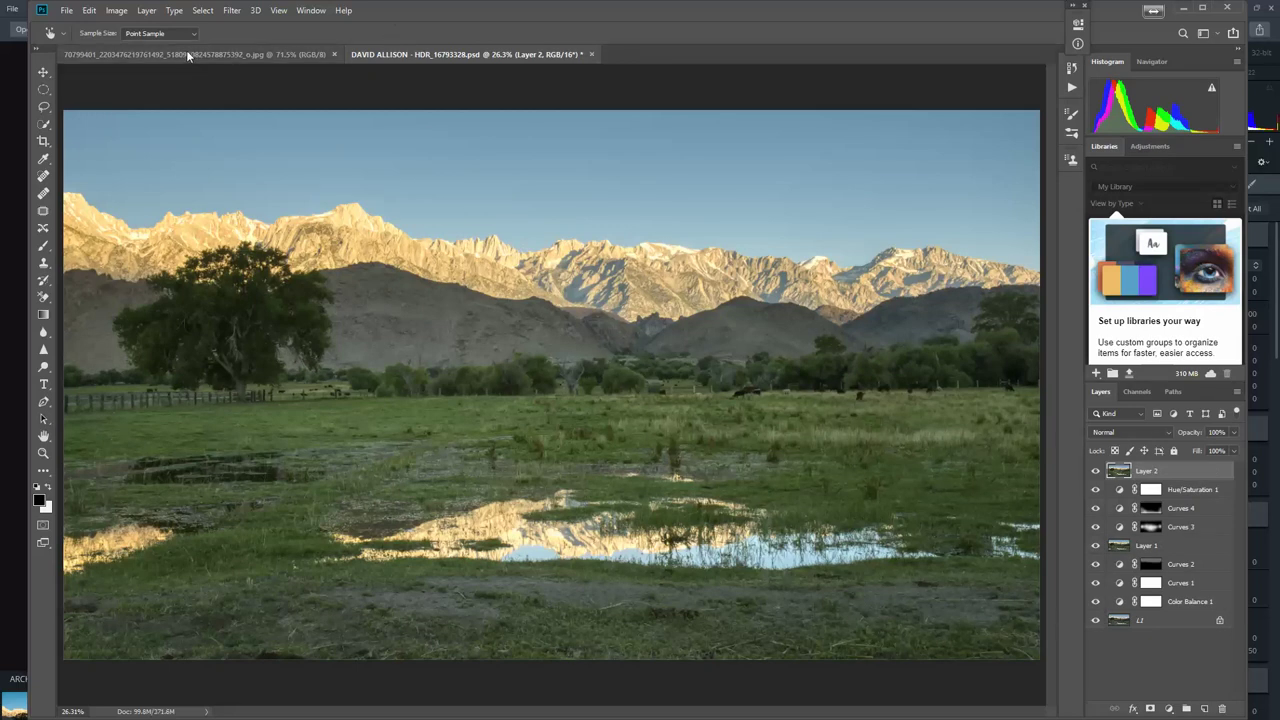
Check the reference JPG's pixel dimensions without resizing it, then return to the HDR landscape.
key(ctrl+alt+i)
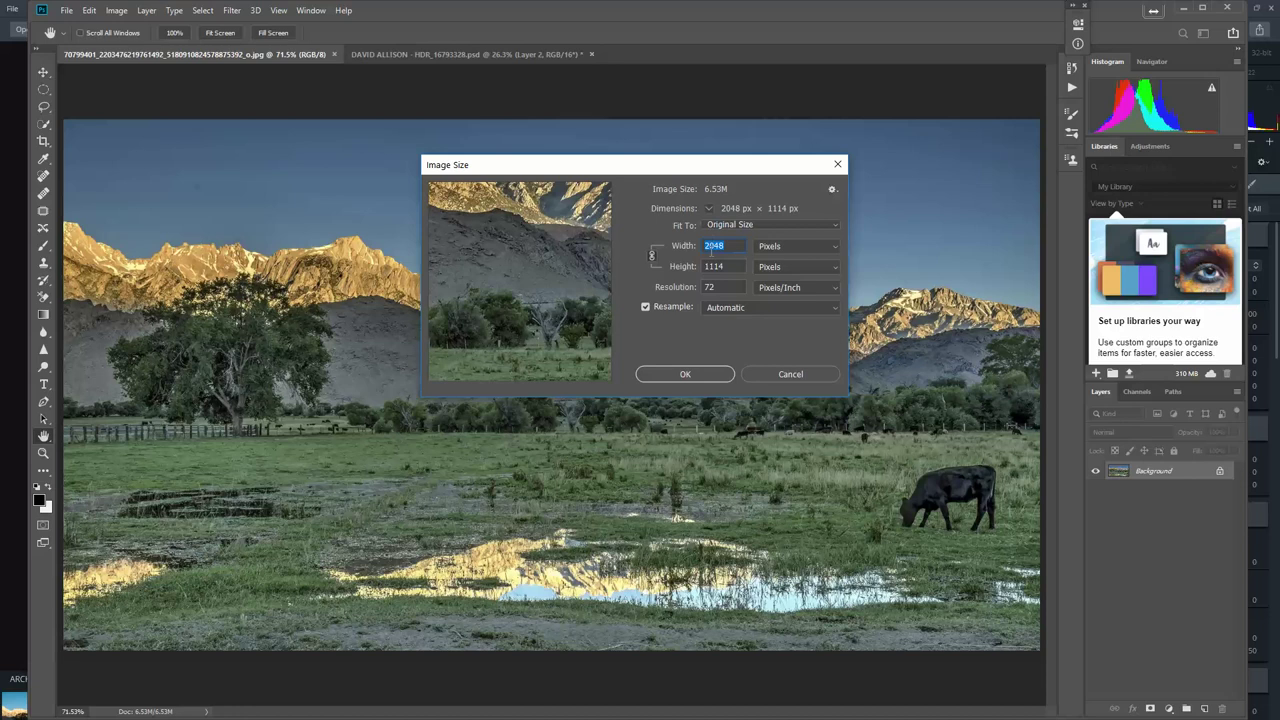
click(748, 372)
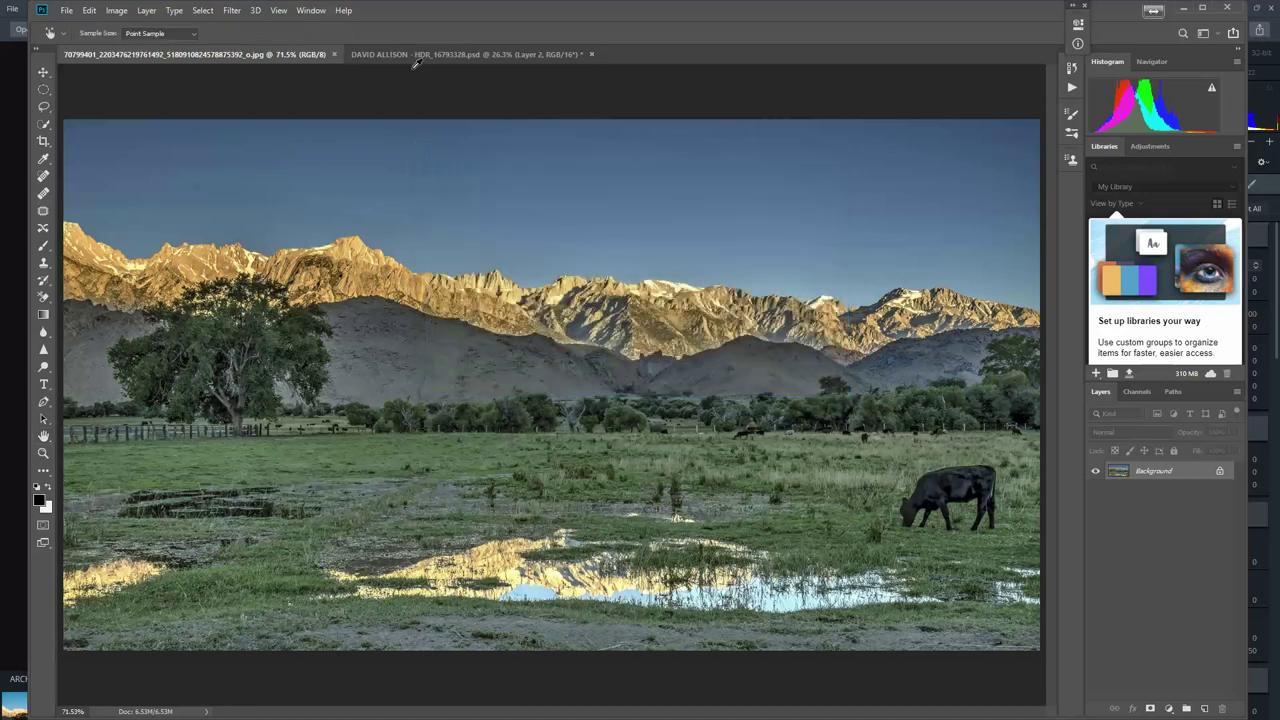
click(408, 53)
Resize the HDR landscape to 2048 × 1152 px at 72 pixels/inch and fit it to the window.
key(ctrl+alt+i)
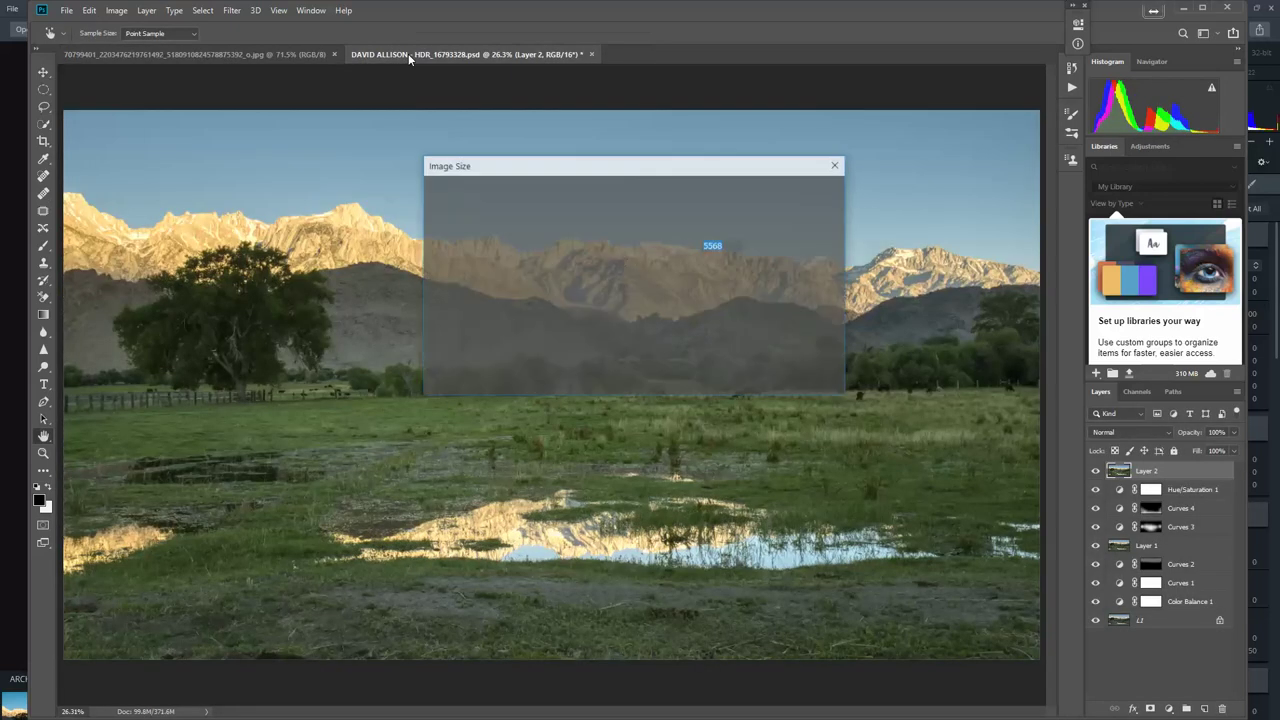
text(2048)
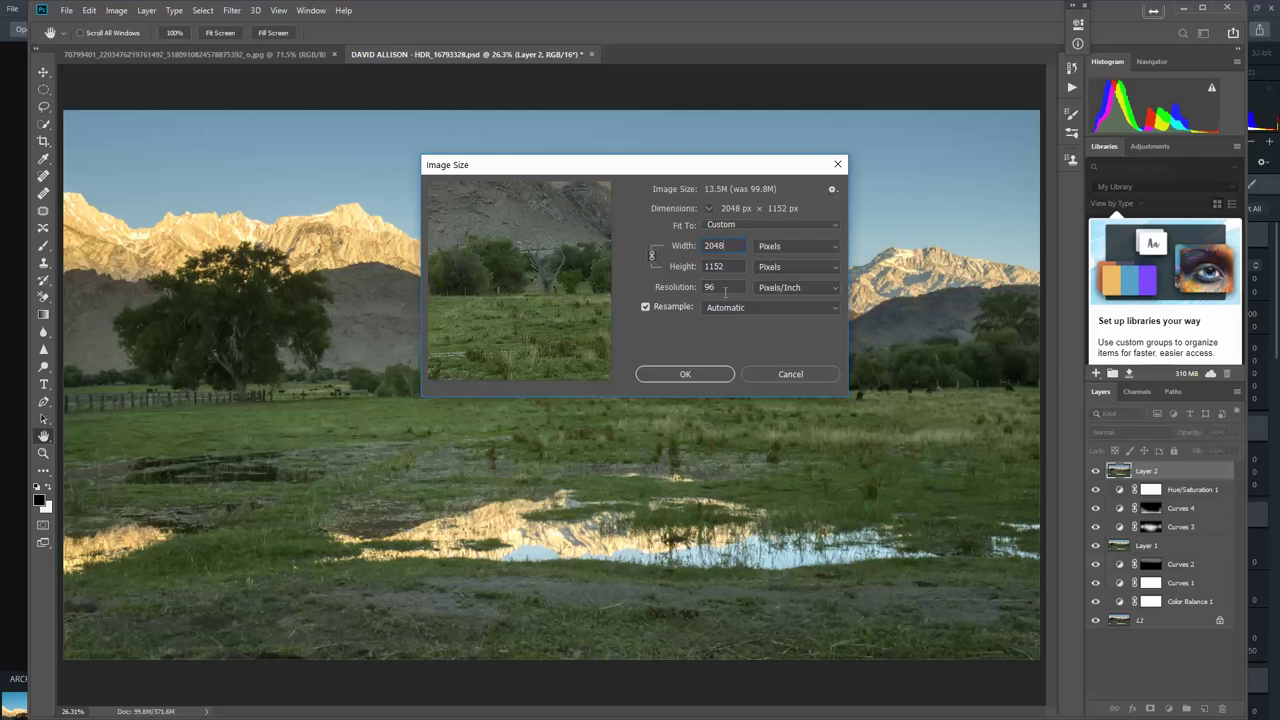
click(676, 290)
text(72)
click(673, 251)
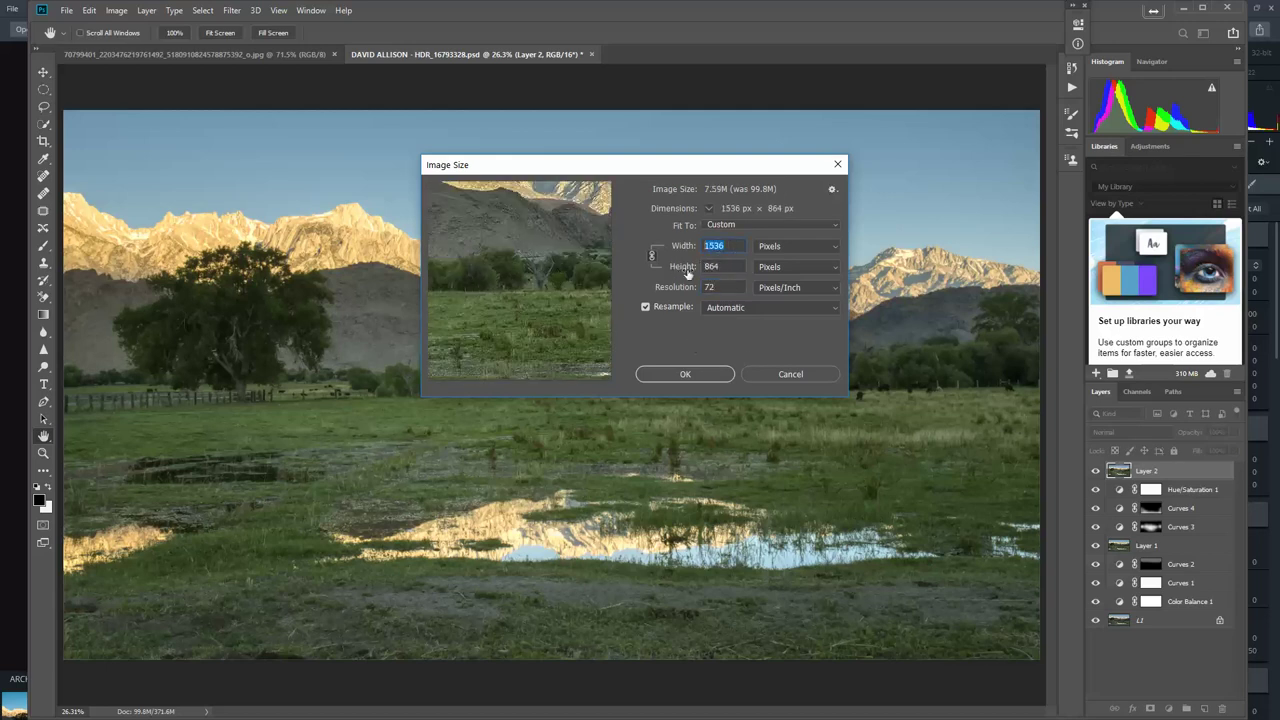
text(2048)
click(697, 372)
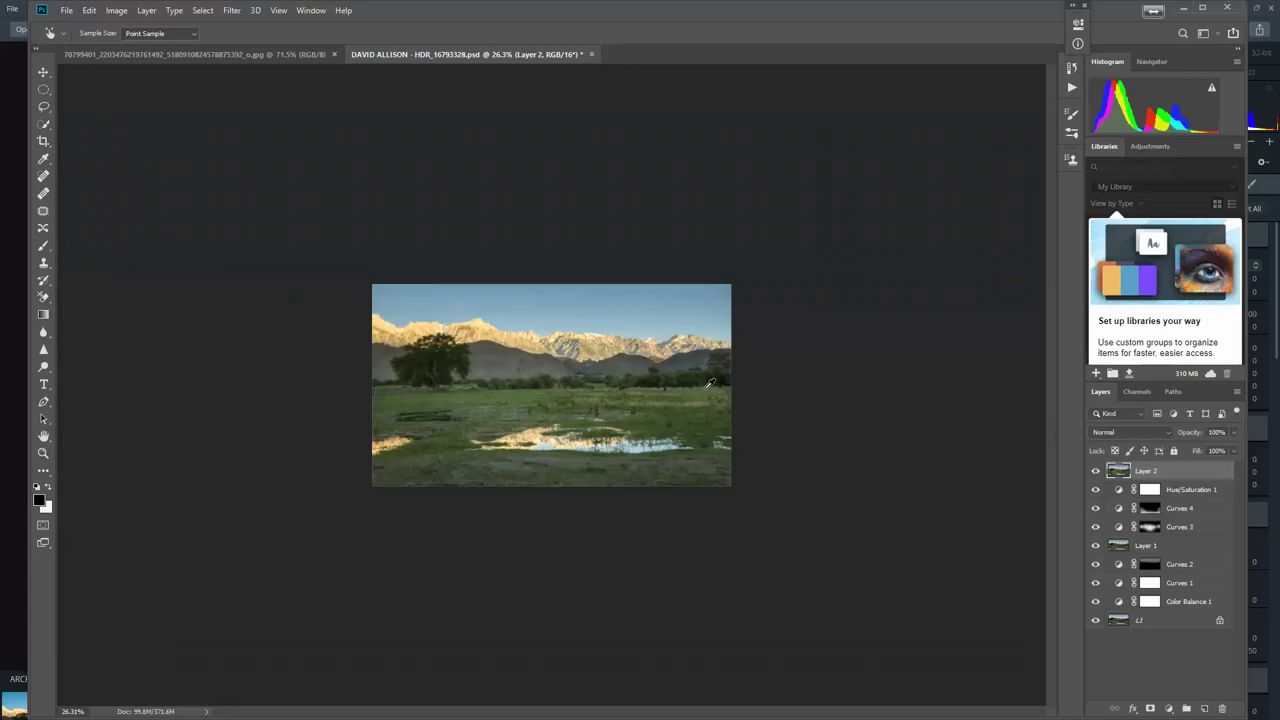
key(ctrl+0)
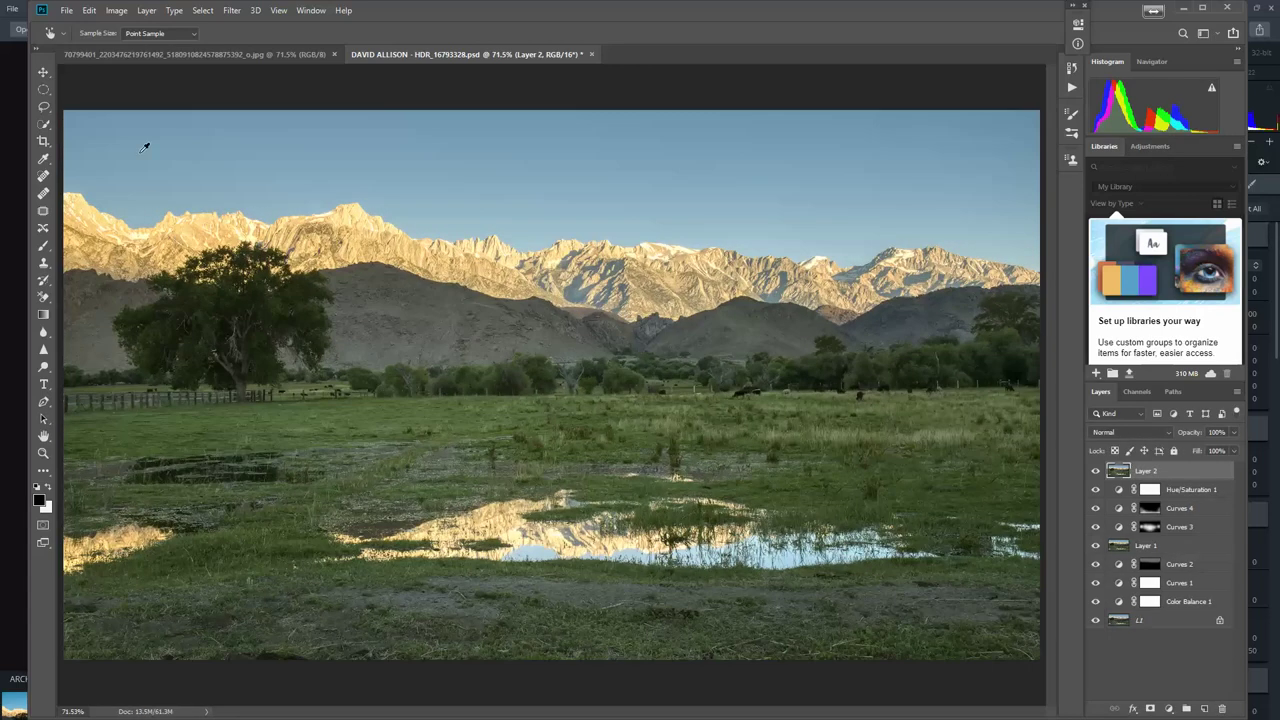
click(196, 57)
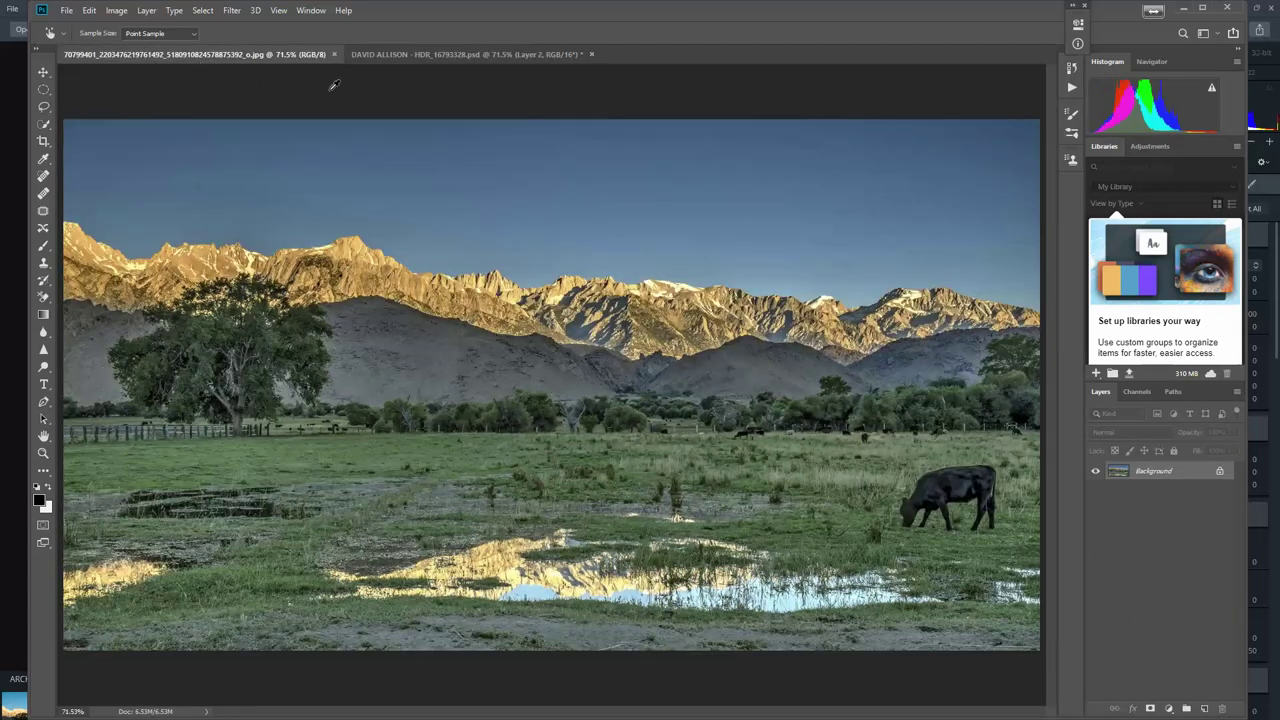
click(378, 58)
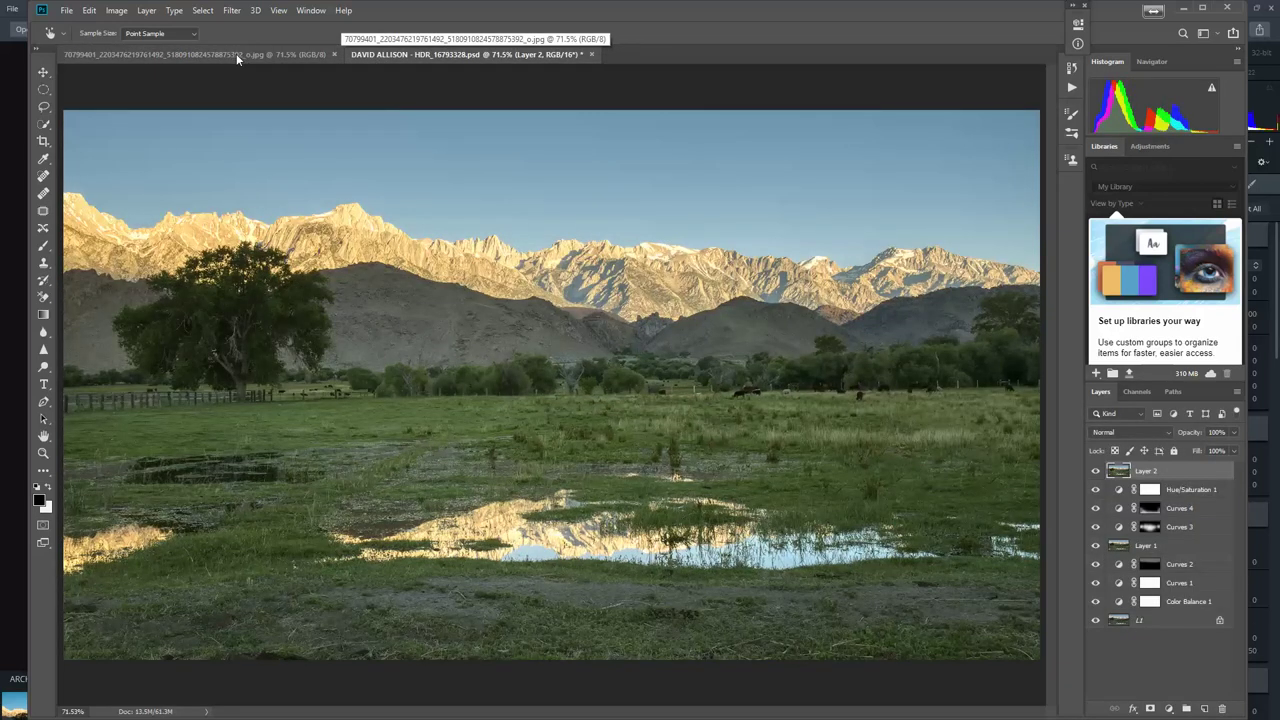
click(236, 53)
click(376, 55)
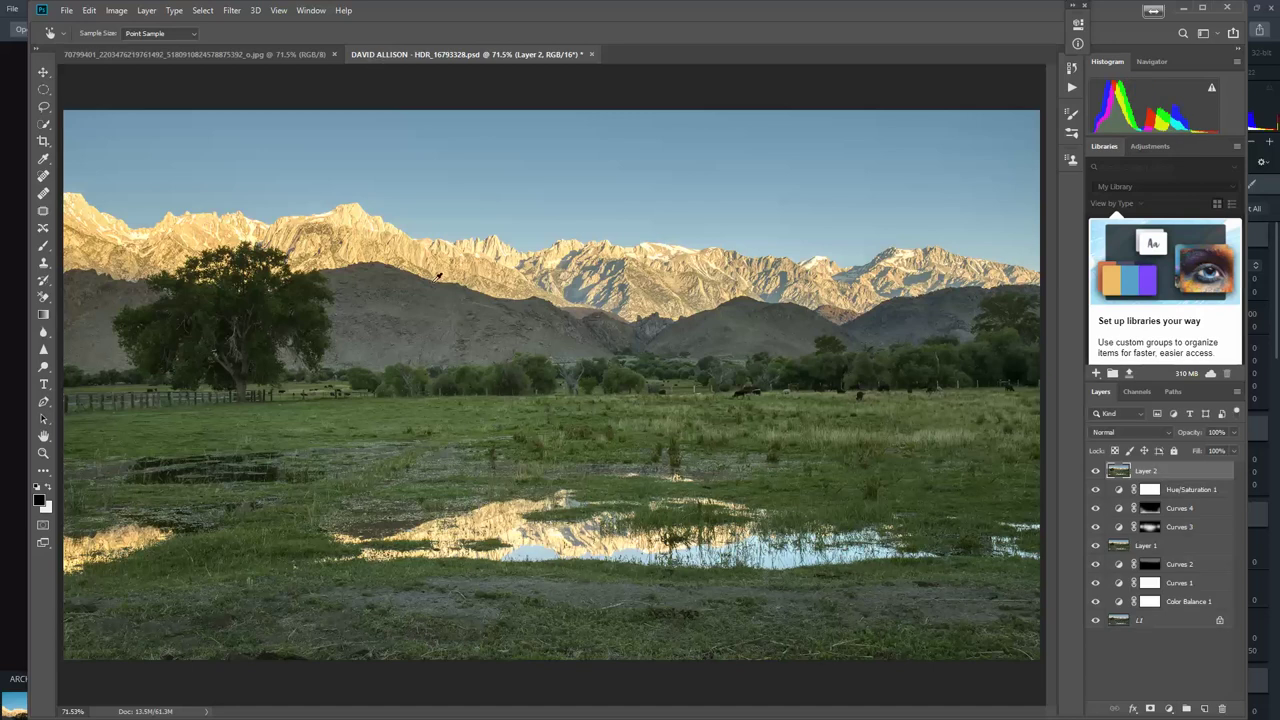
click(209, 54)
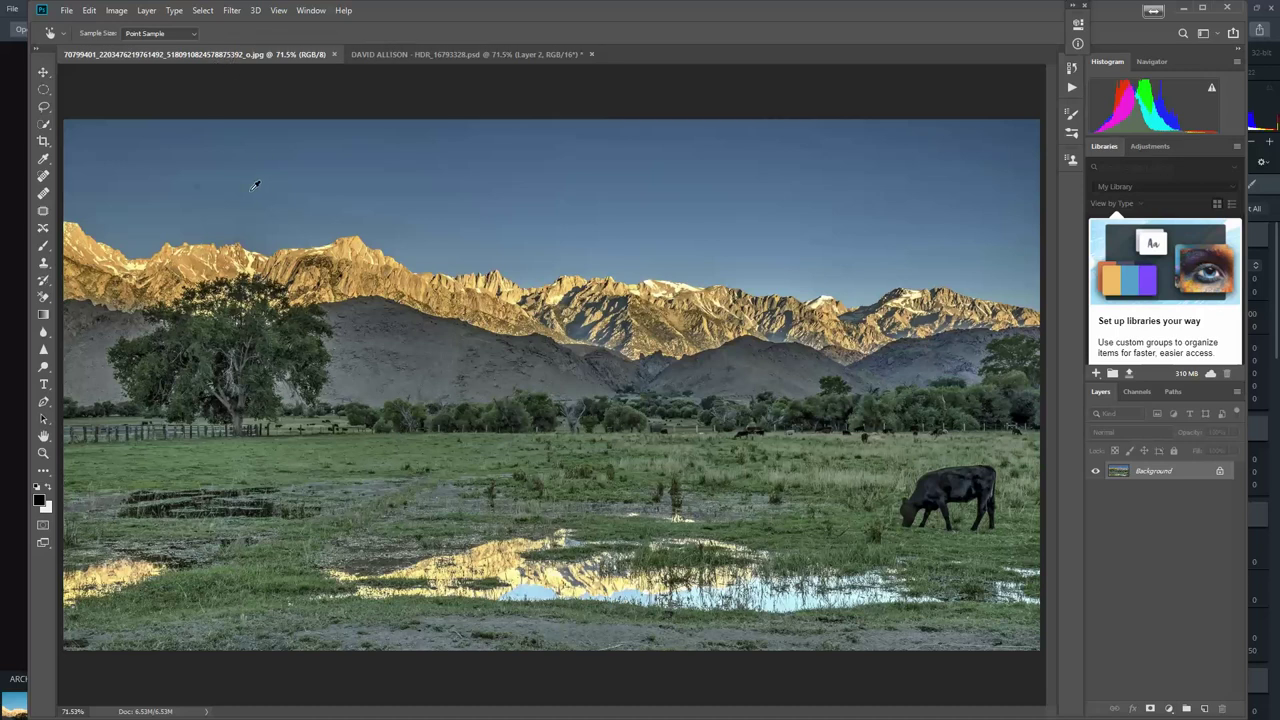
scroll(500, 405, up, 5)
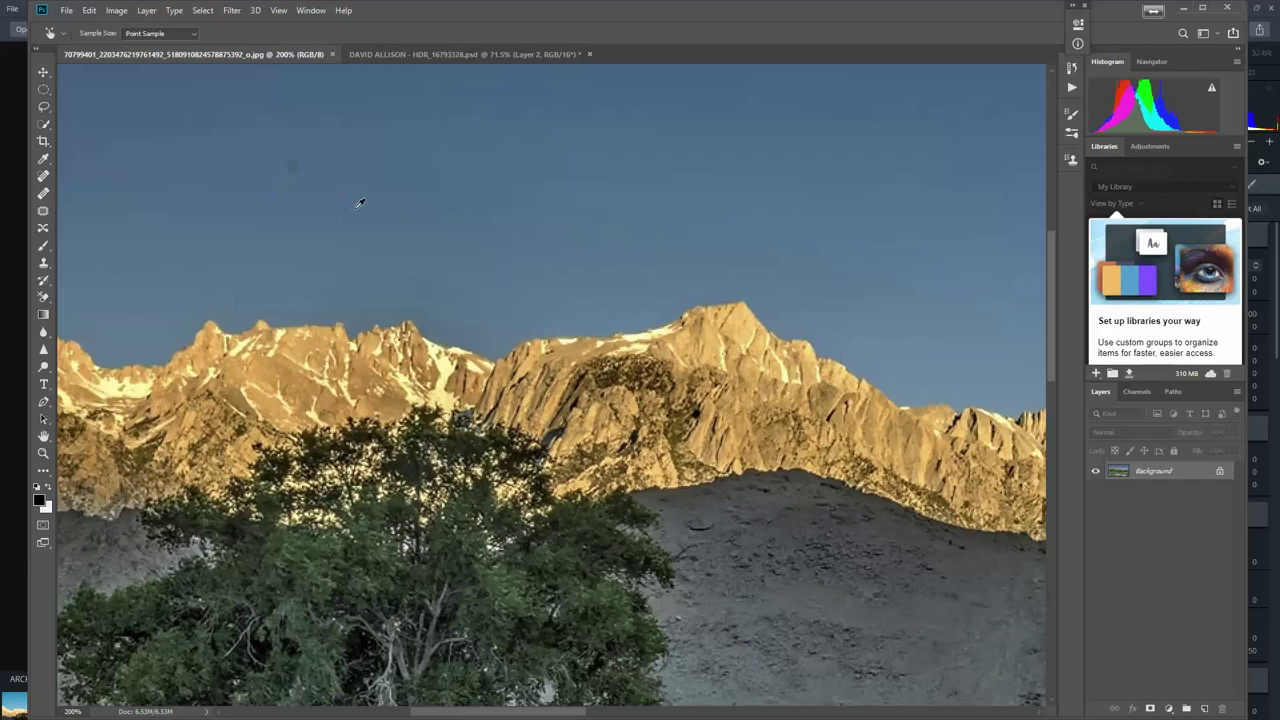
scroll(359, 203, down, 5)
click(404, 56)
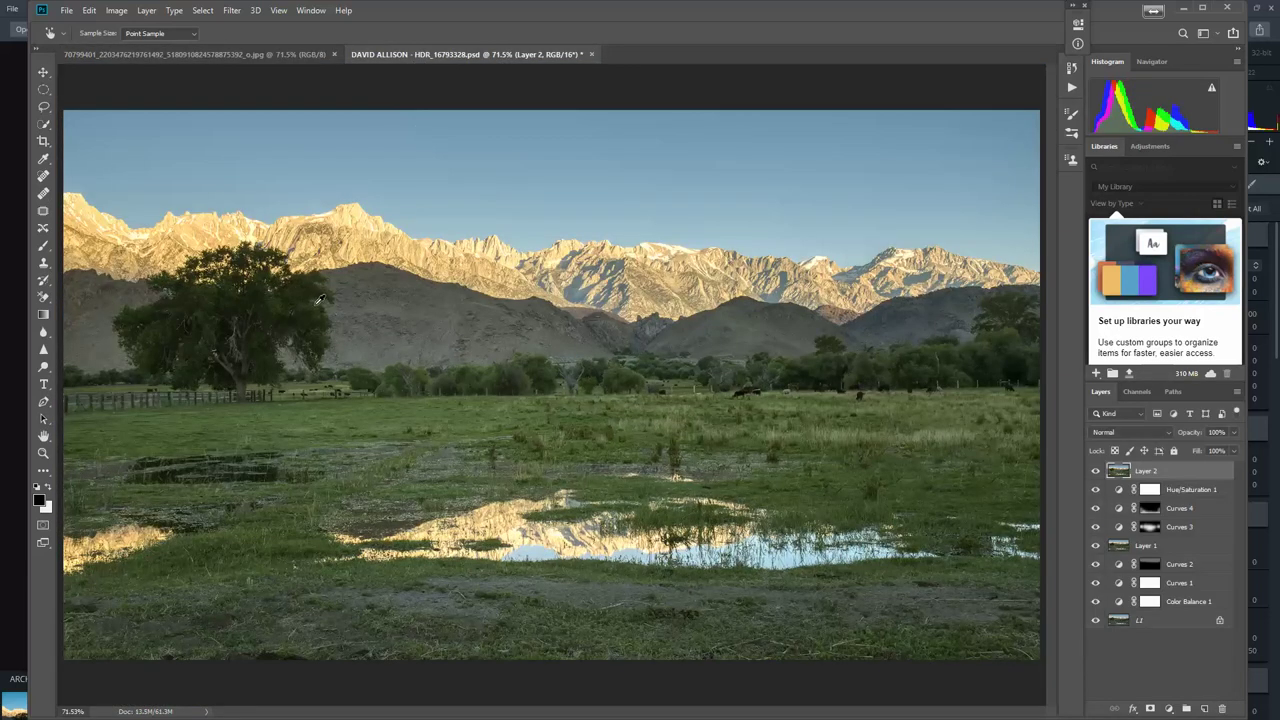
scroll(319, 299, up, 8)
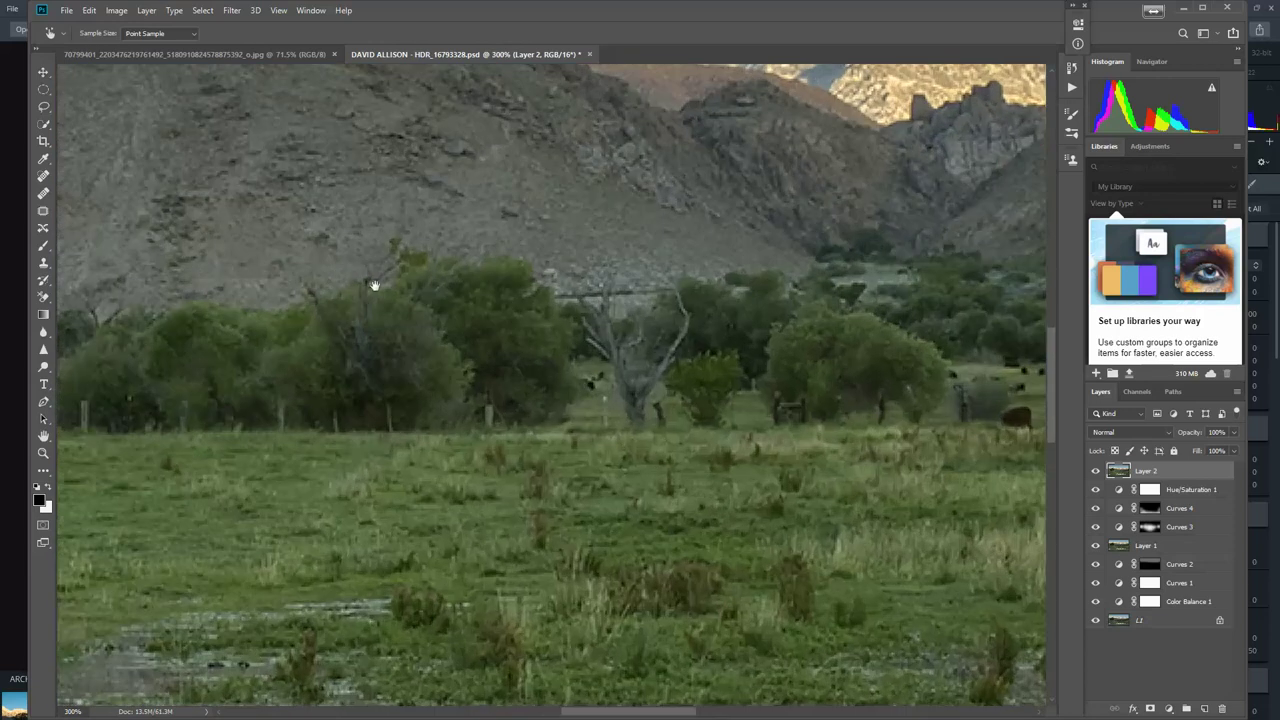
drag(373, 286, 517, 391)
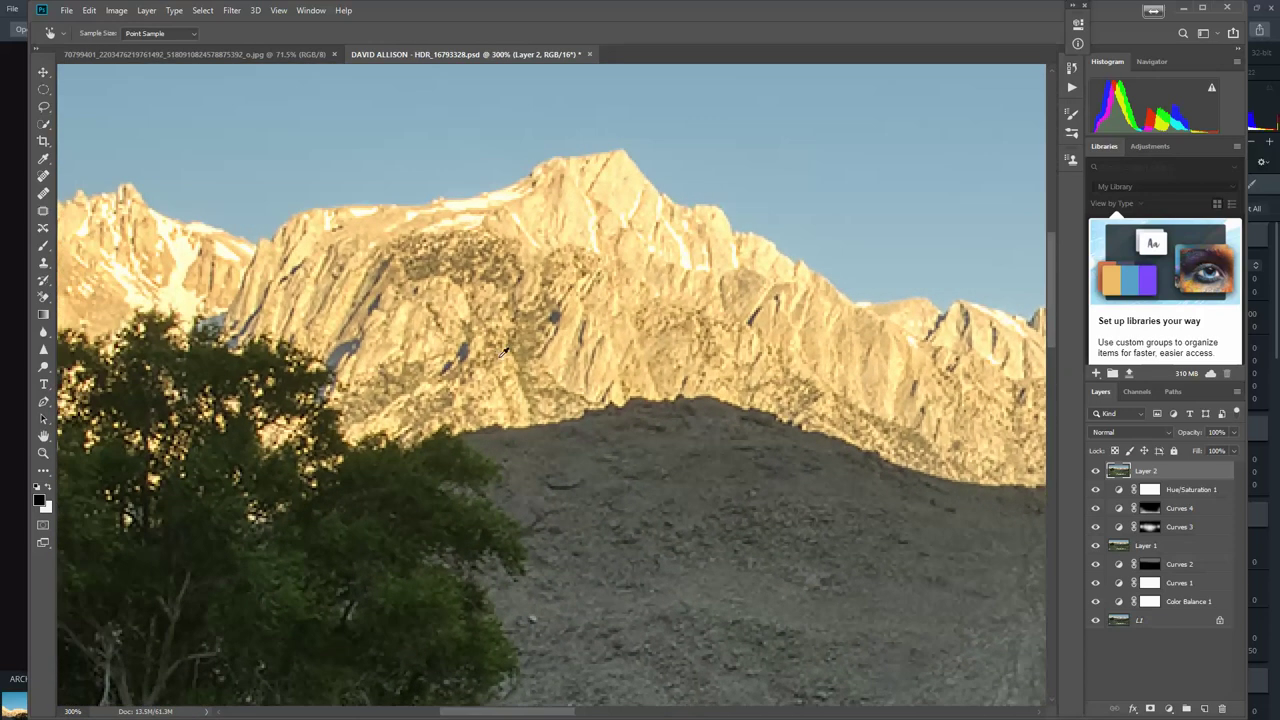
key(ctrl+0)
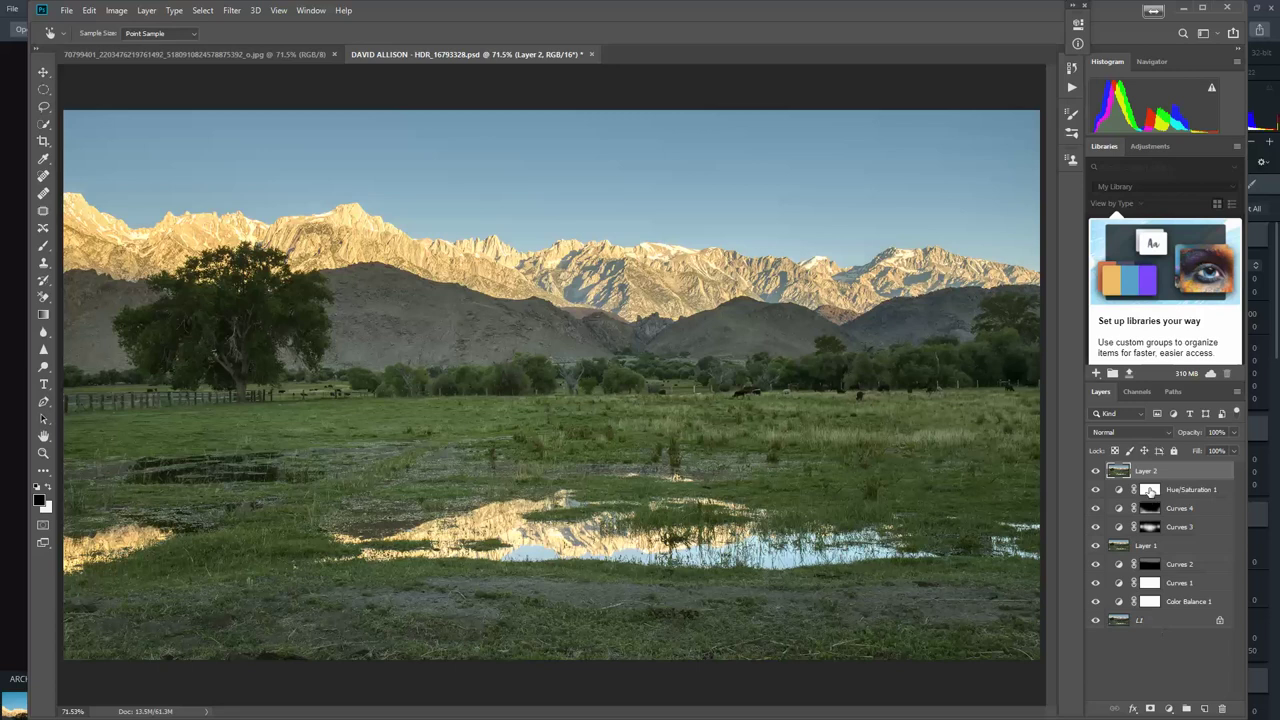
alt+click(1095, 621)
alt+click(1095, 621)
alt+click(1095, 620)
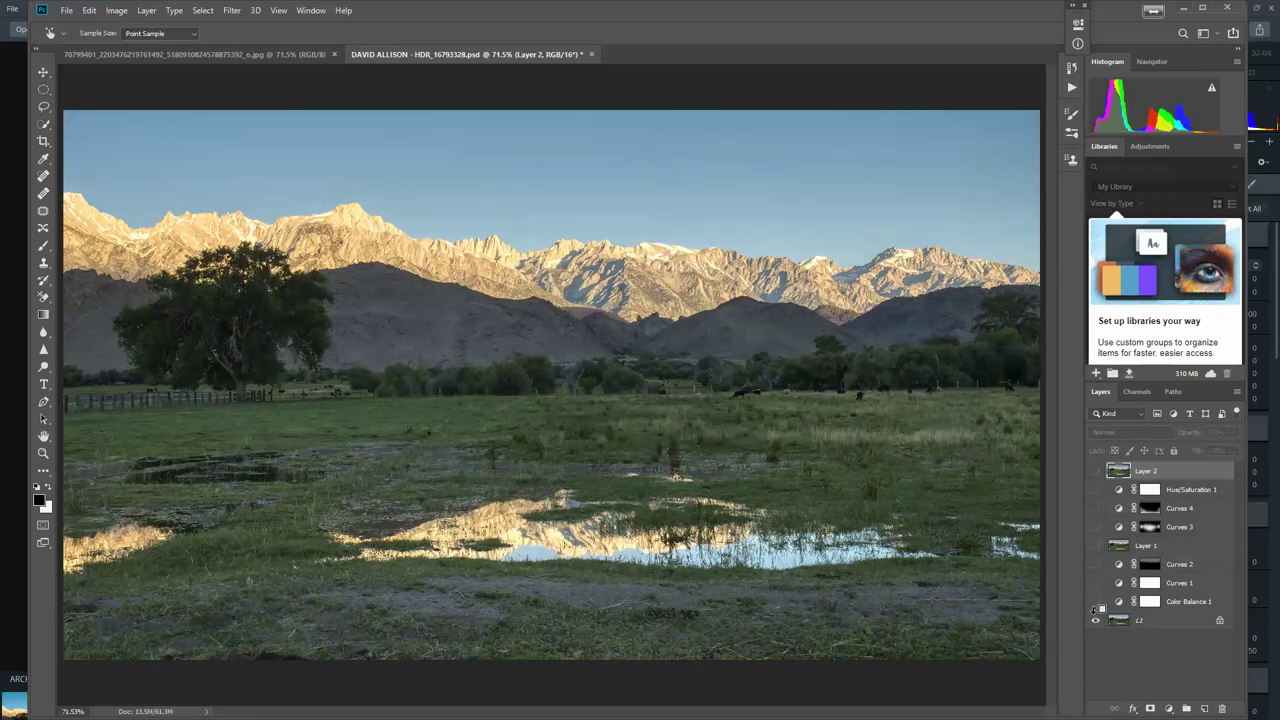
alt+click(1095, 621)
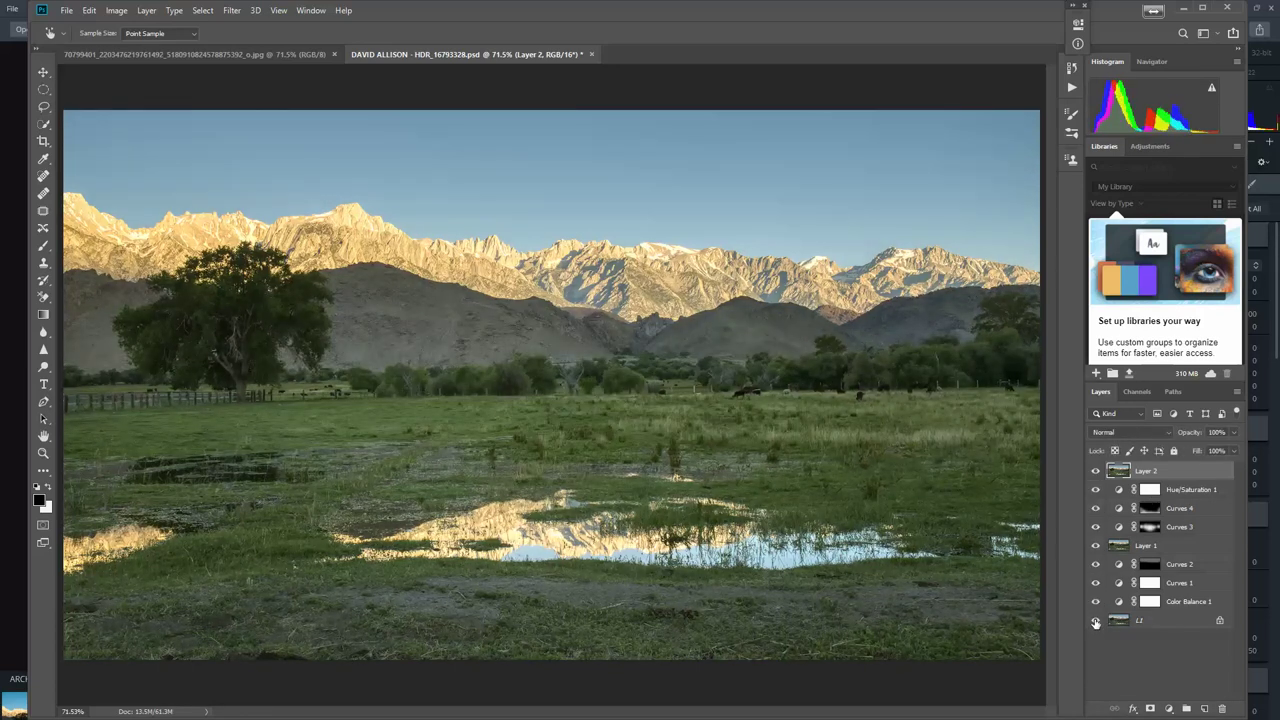
alt+click(1095, 622)
alt+click(1095, 621)
alt+click(1095, 621)
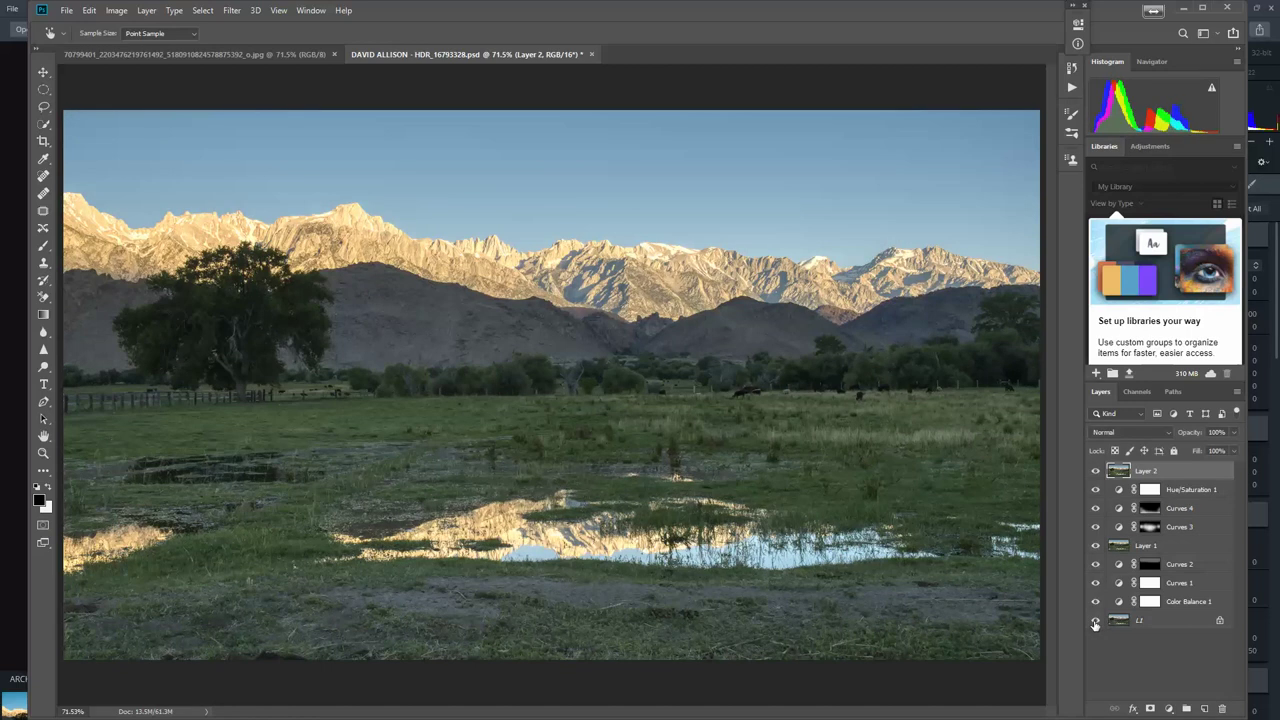
alt+click(1095, 621)
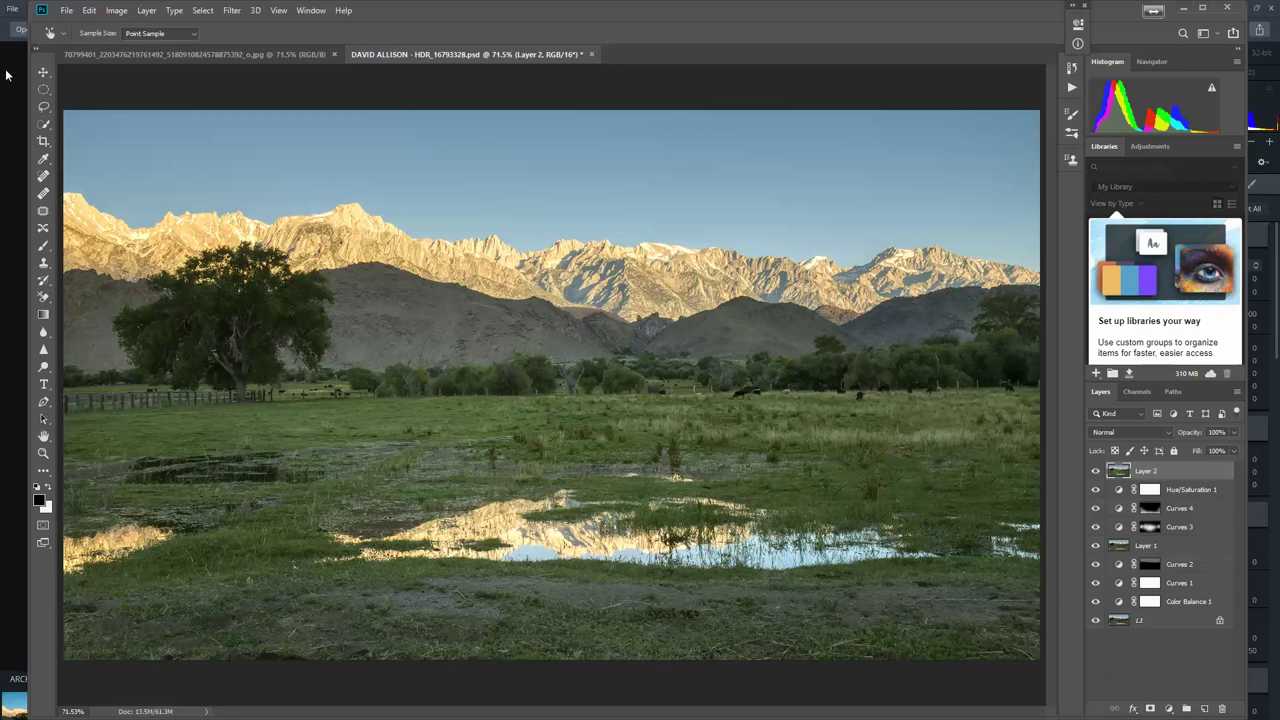
click(43, 72)
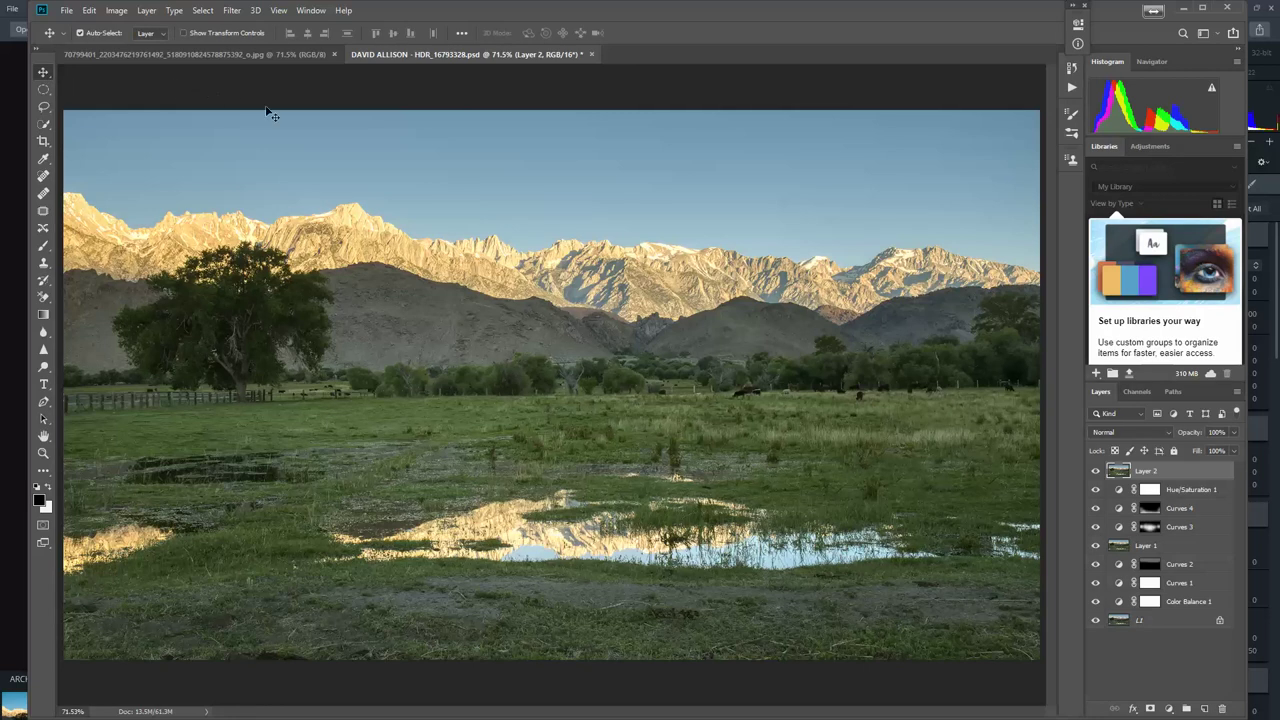